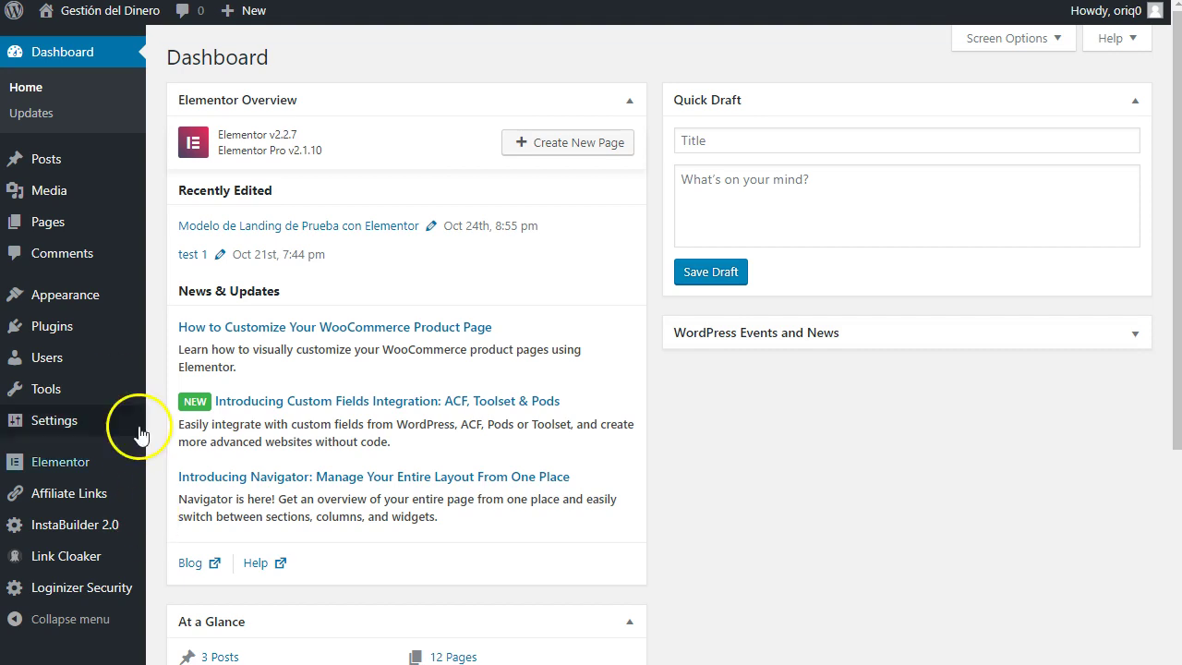
Review the landing page in the Elementor editor, from the hero section down to the footer.
mouse_move(67, 464)
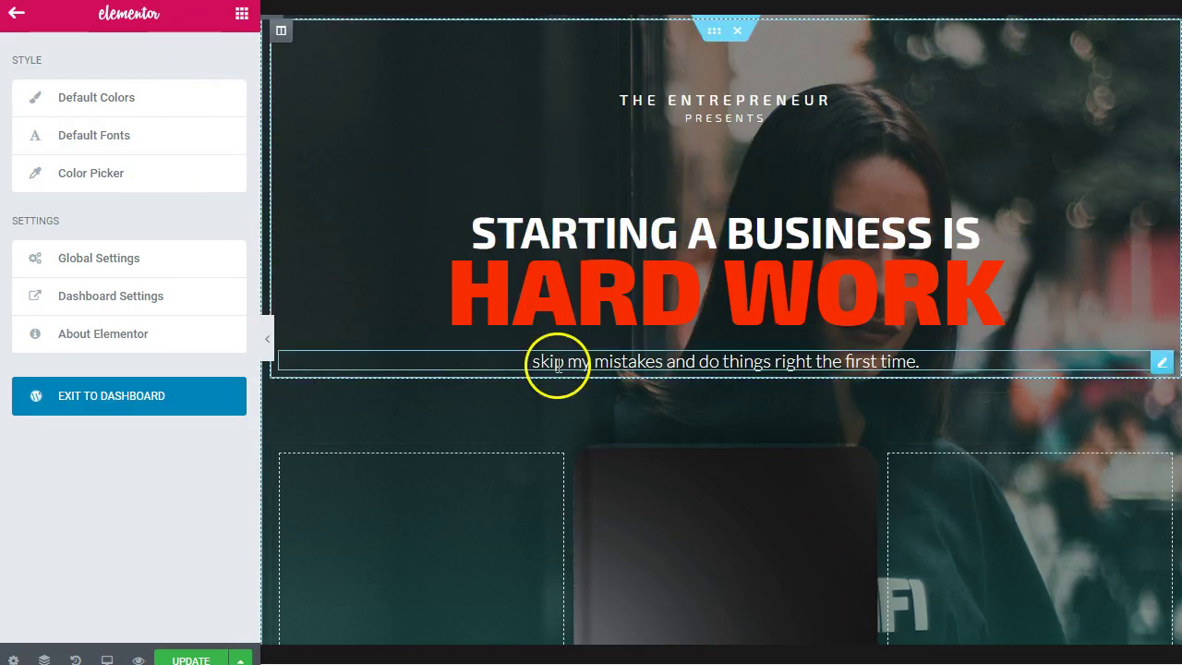
scroll(532, 351, down, 20)
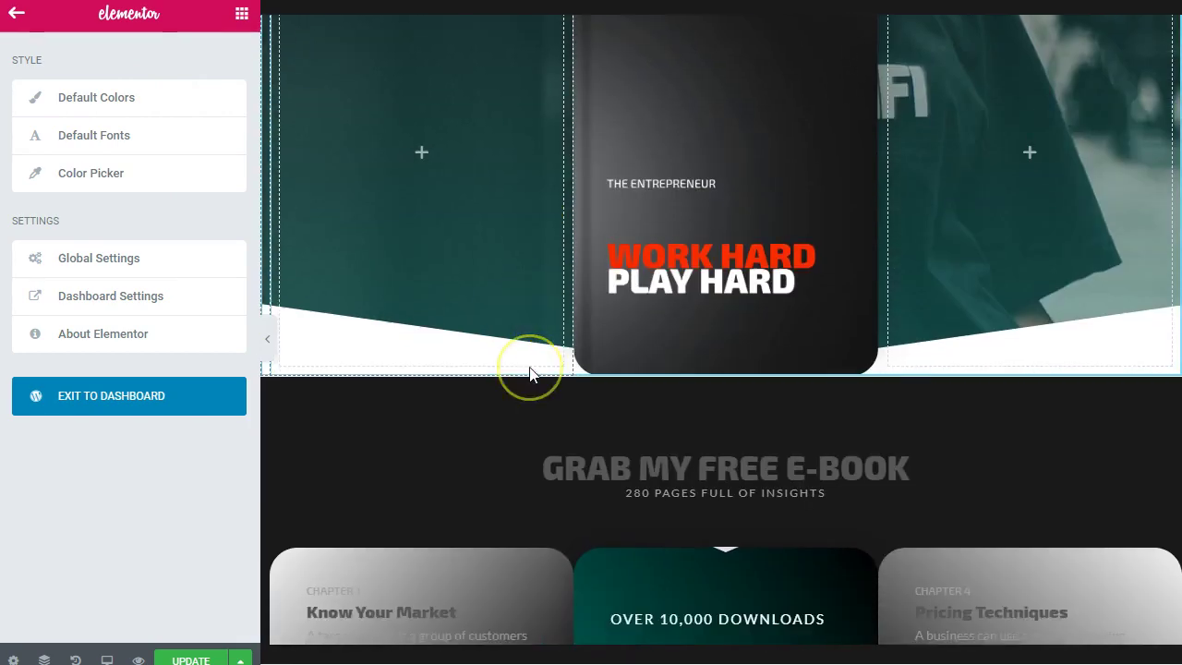
scroll(530, 368, down, 20)
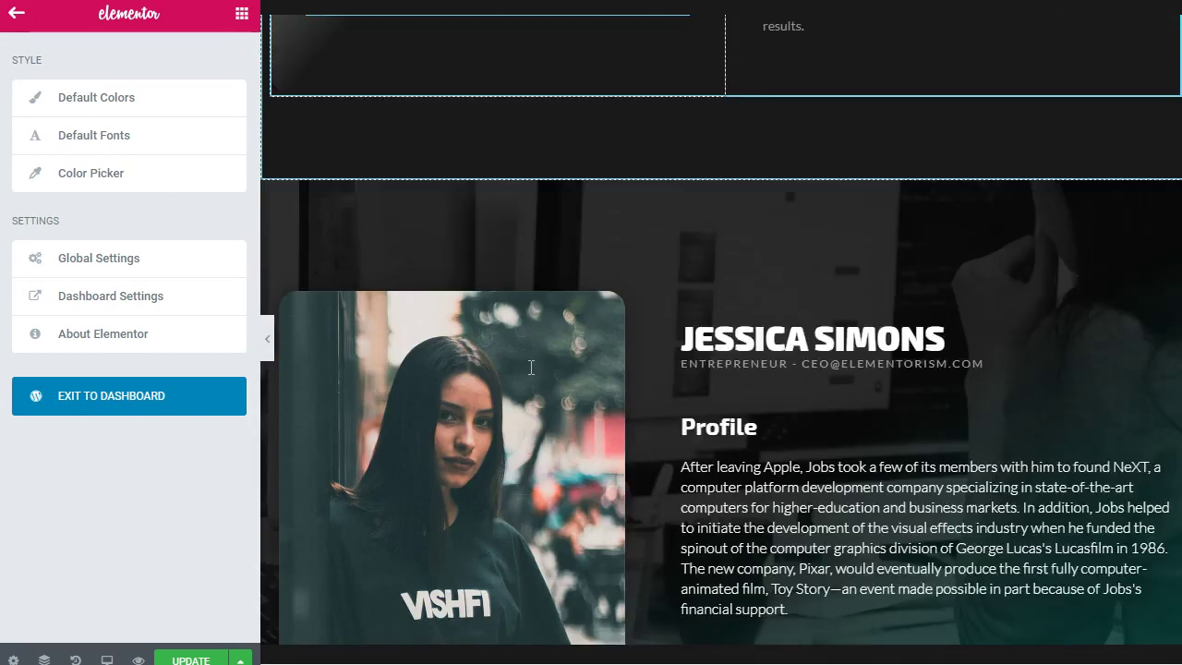
scroll(530, 368, down, 3)
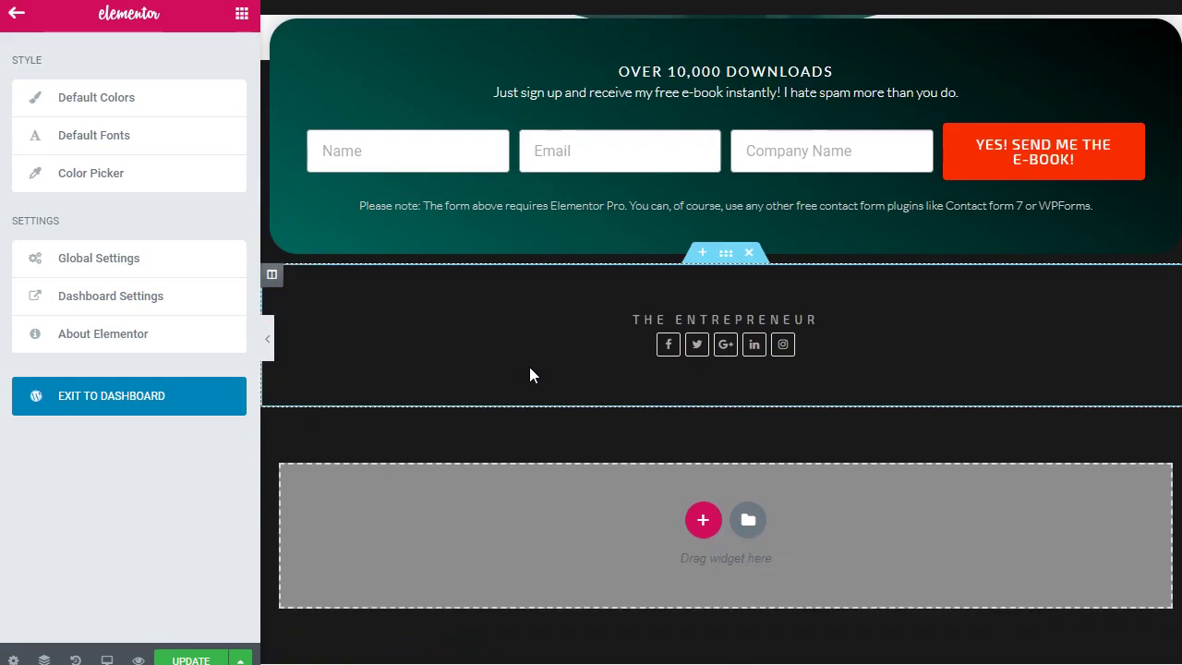
scroll(530, 368, up, 12)
scroll(529, 374, up, 5)
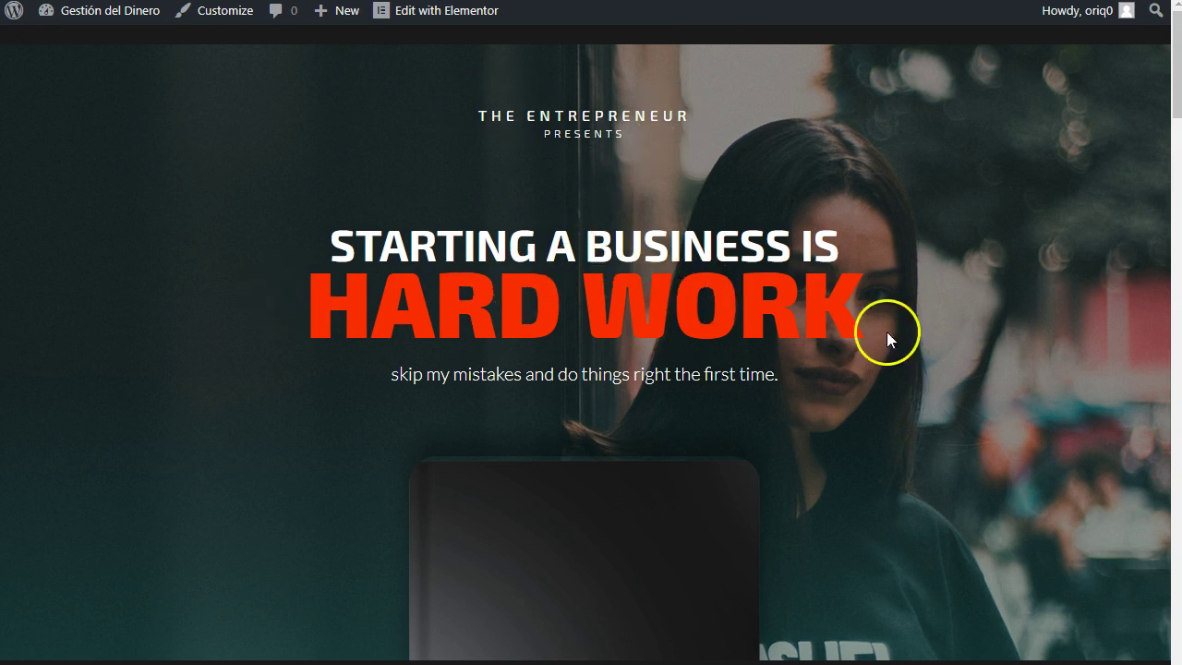
Examine the published landing page, including the book cover, company logos, testimonials, author profile and e-book sign-up form.
scroll(225, 332, down, 1)
scroll(224, 324, down, 10)
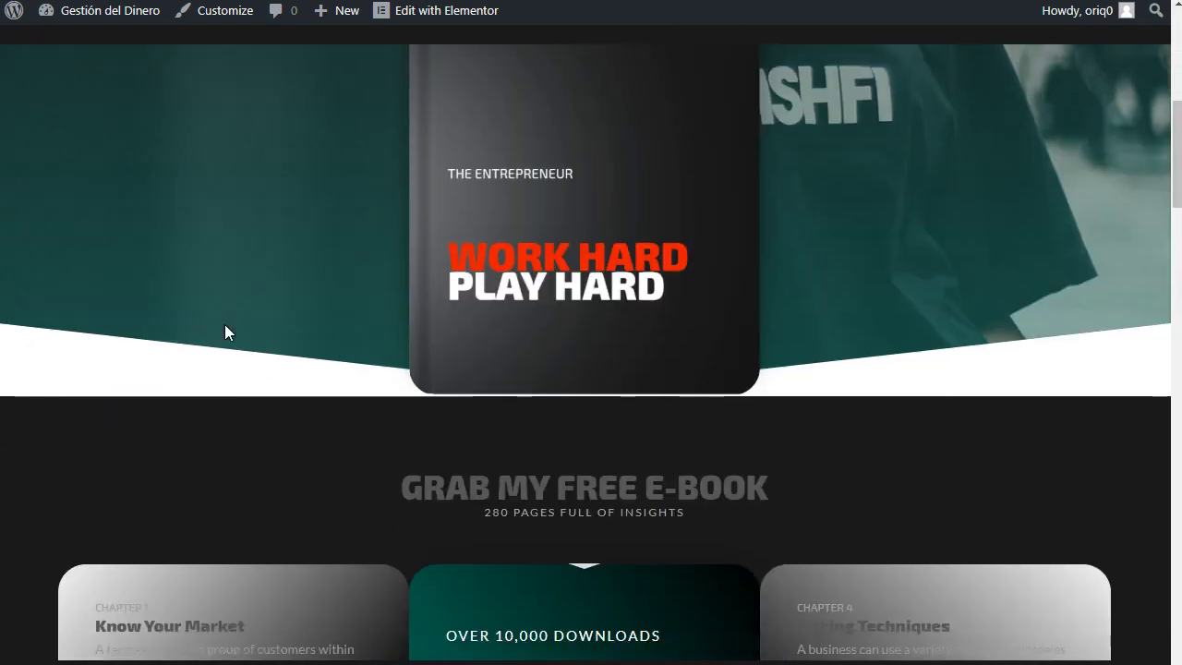
scroll(498, 304, down, 15)
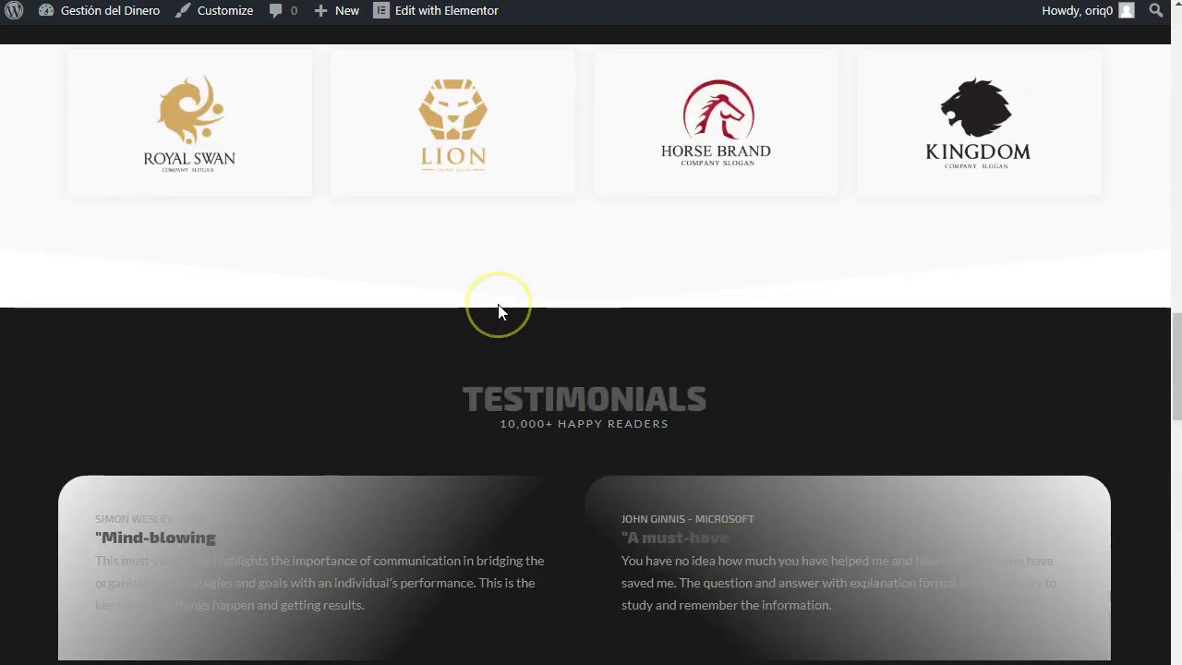
scroll(498, 312, down, 3)
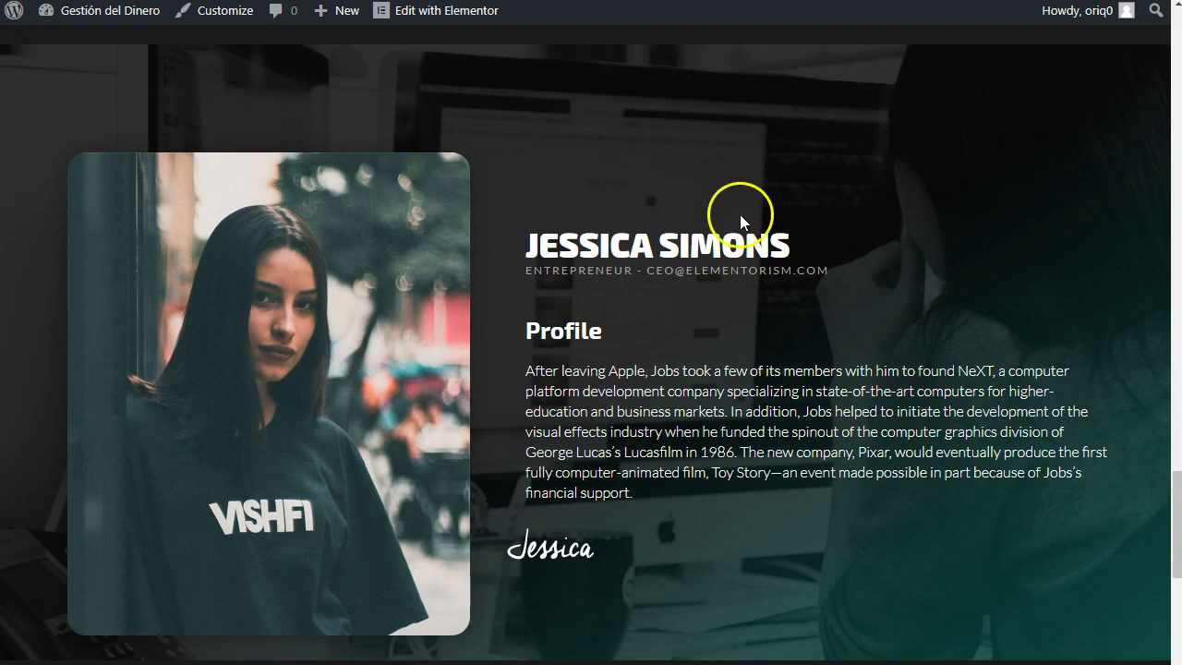
scroll(730, 175, down, 2)
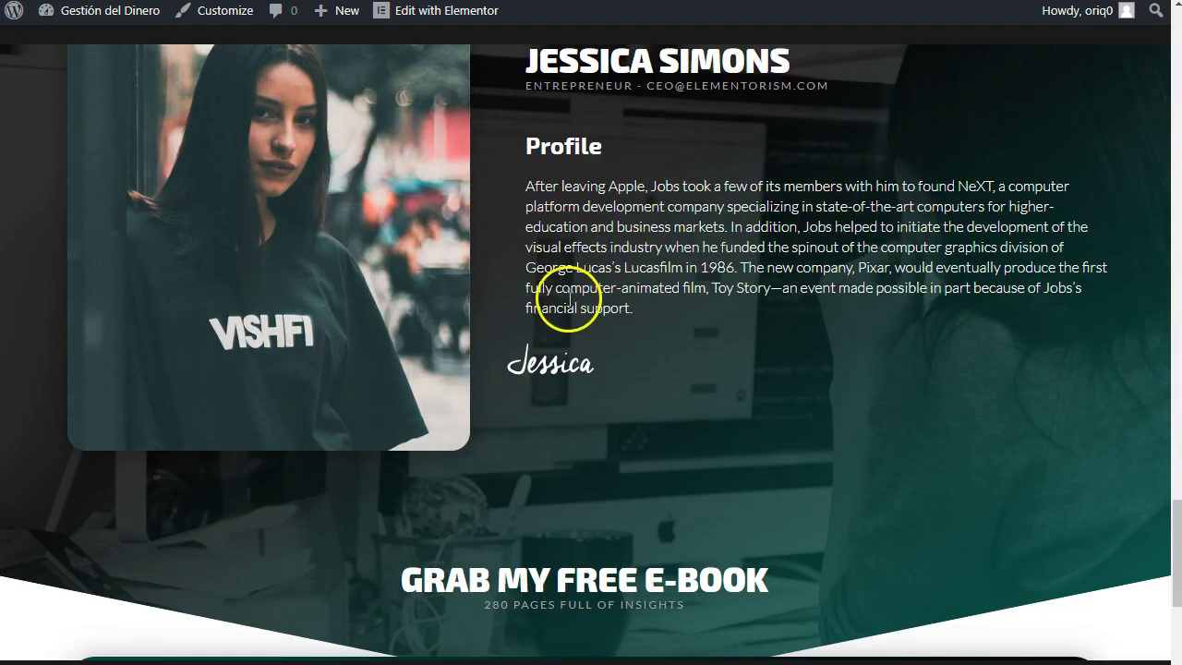
scroll(497, 312, down, 4)
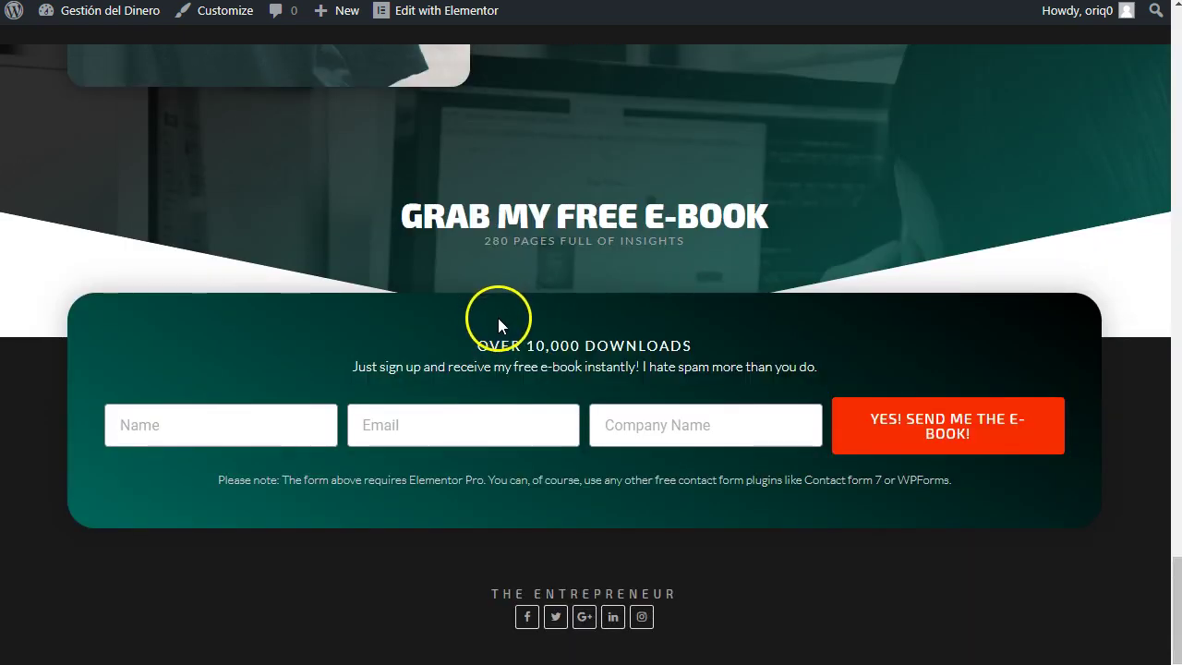
scroll(341, 367, up, 5)
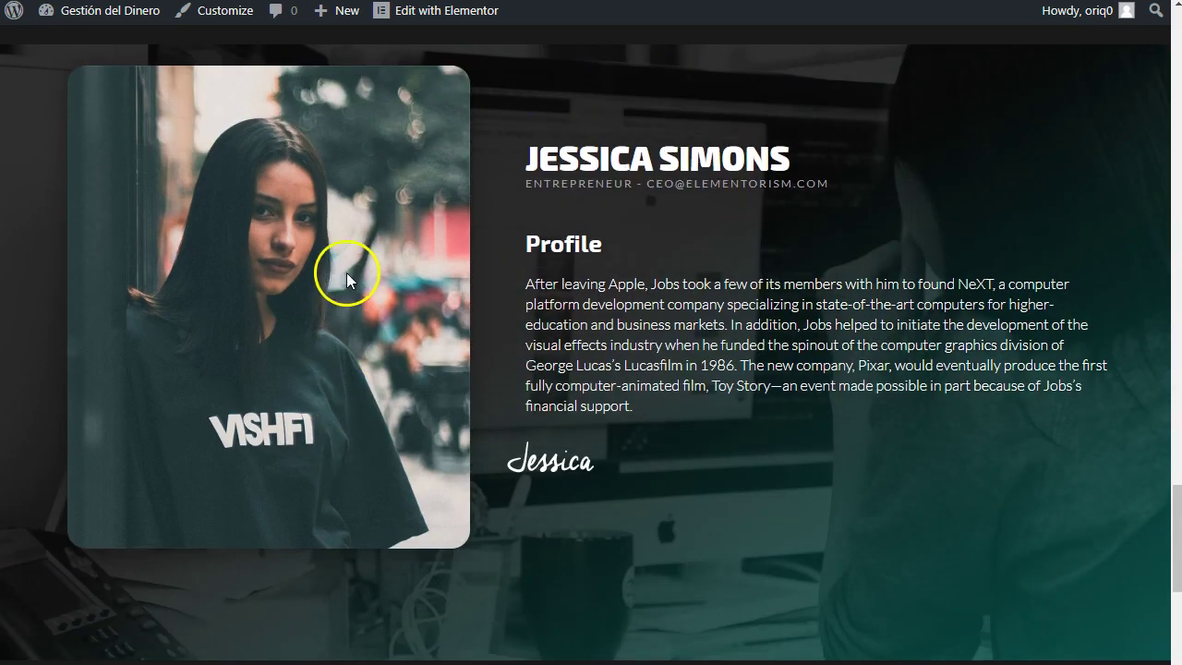
scroll(697, 261, up, 10)
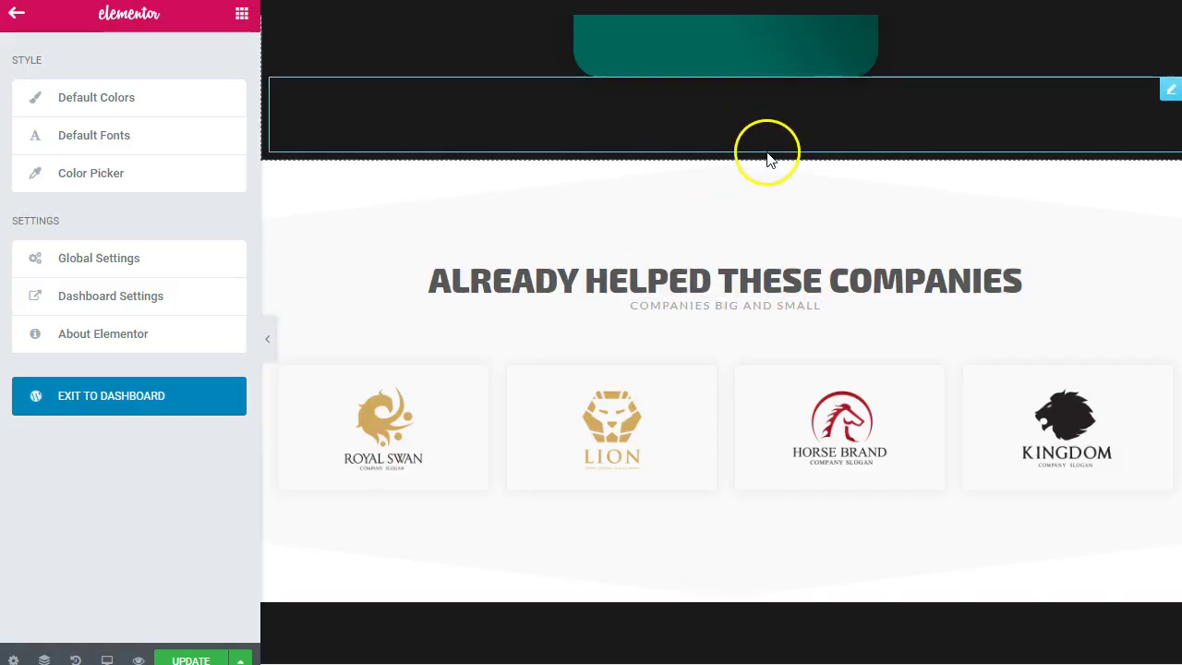
Inspect the layout and style settings of the "Already Helped These Companies" section and view the sections below it.
click(726, 151)
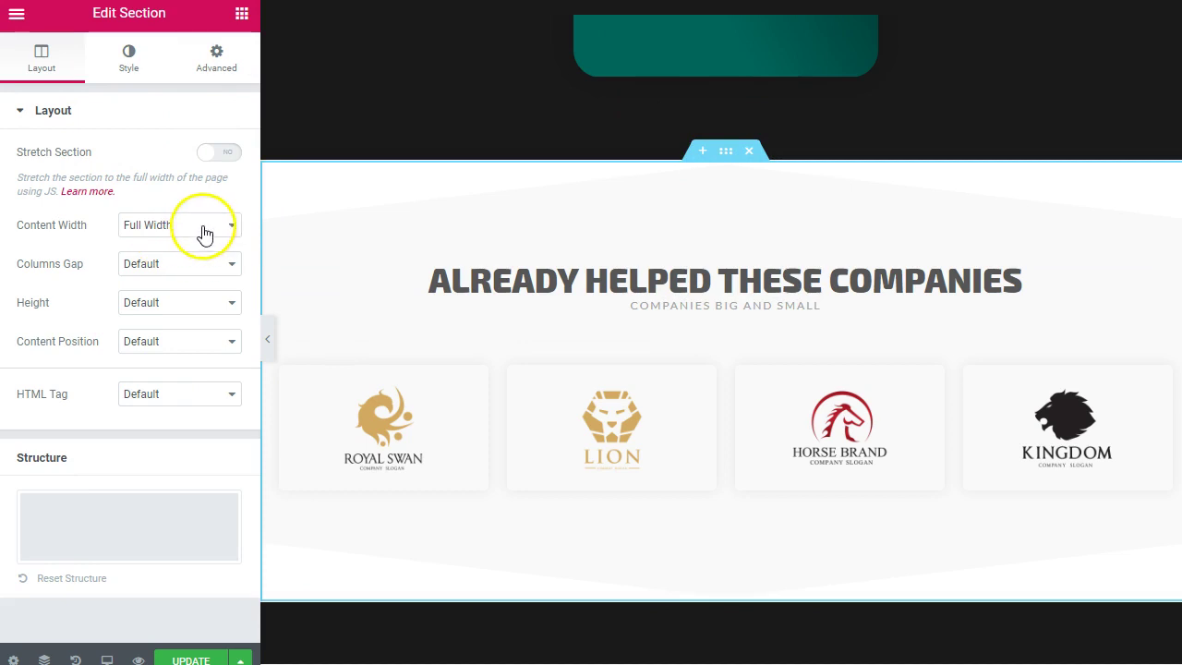
click(127, 53)
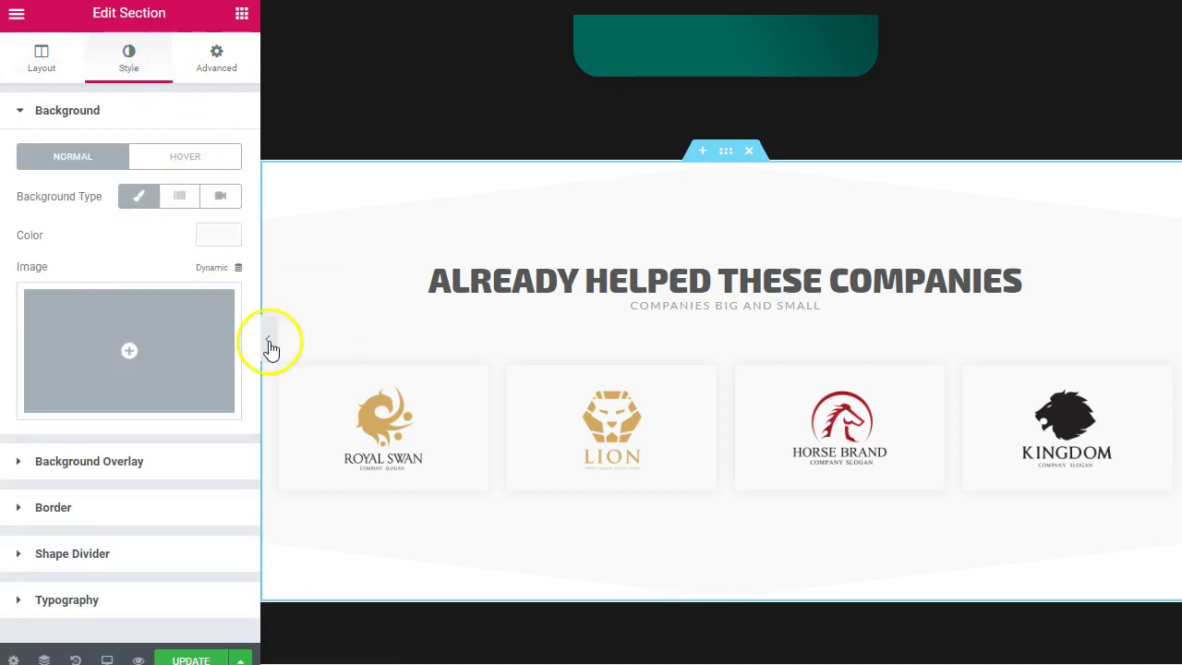
click(42, 55)
scroll(675, 330, down, 5)
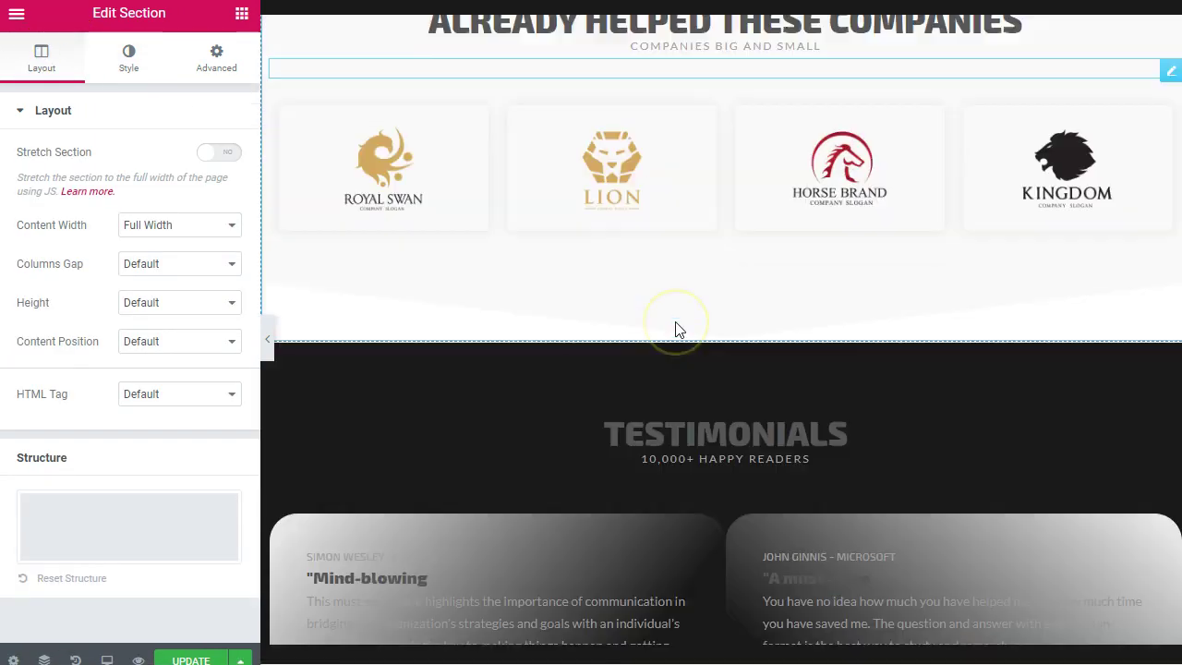
scroll(675, 323, down, 8)
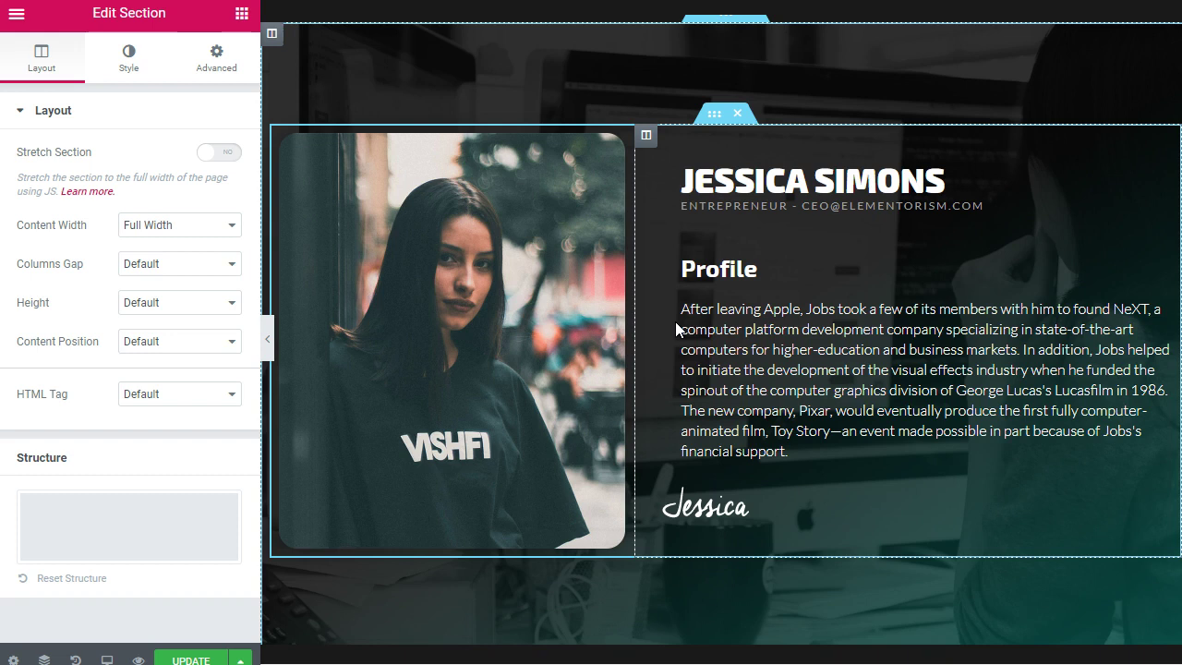
Open the Navigator and select the page's first section, the hero, for editing.
click(44, 657)
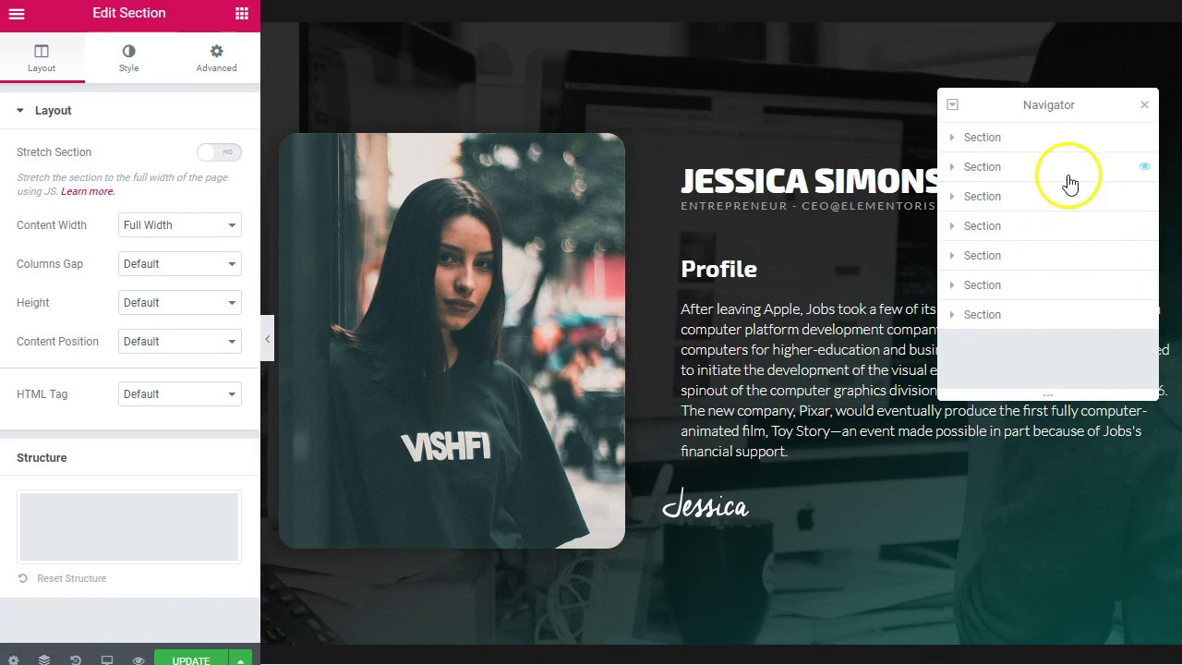
click(991, 139)
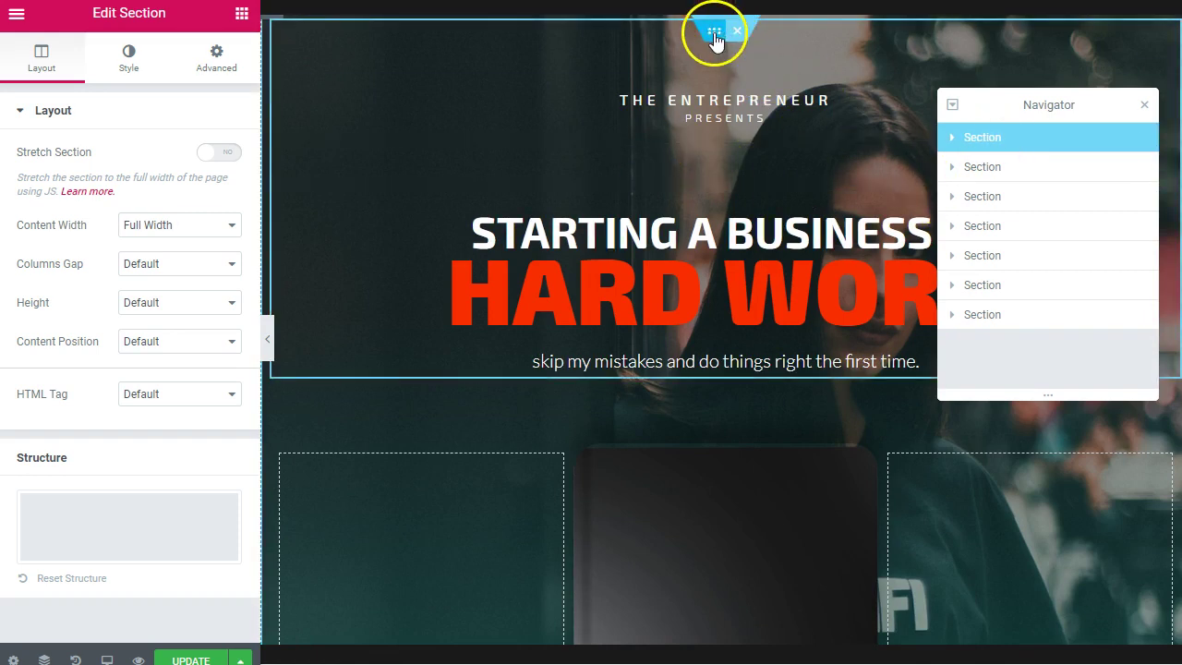
click(714, 37)
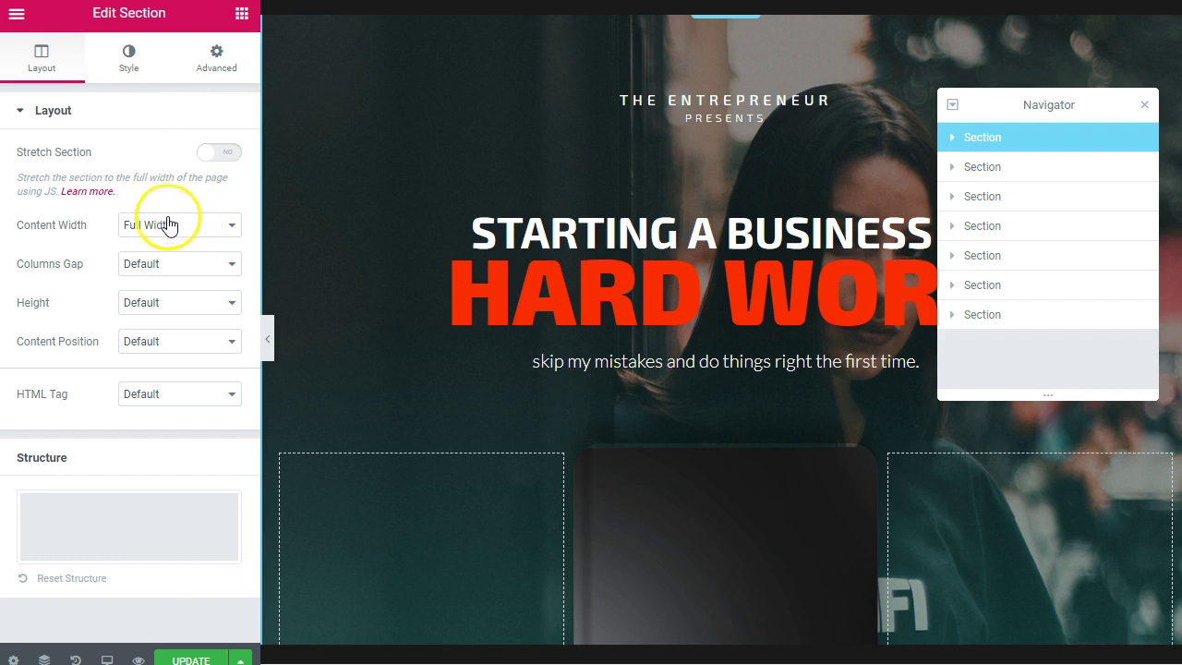
Inspect the hero section's background image and background overlay settings, finishing on its layout settings.
click(120, 59)
mouse_move(179, 343)
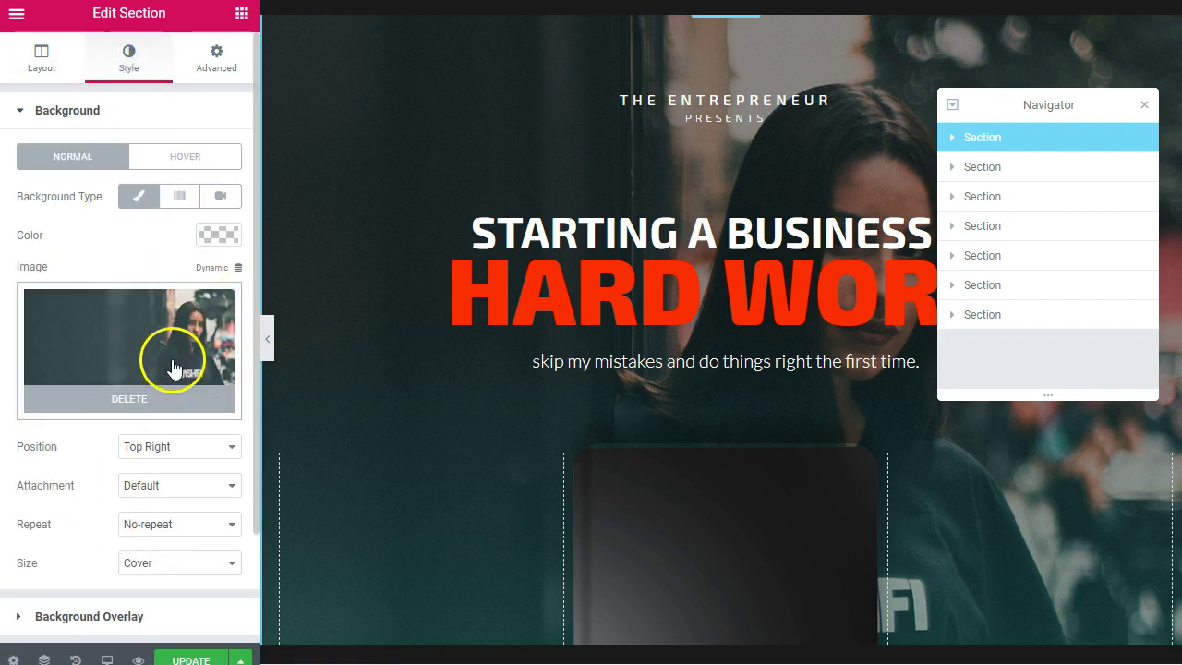
scroll(92, 490, down, 1)
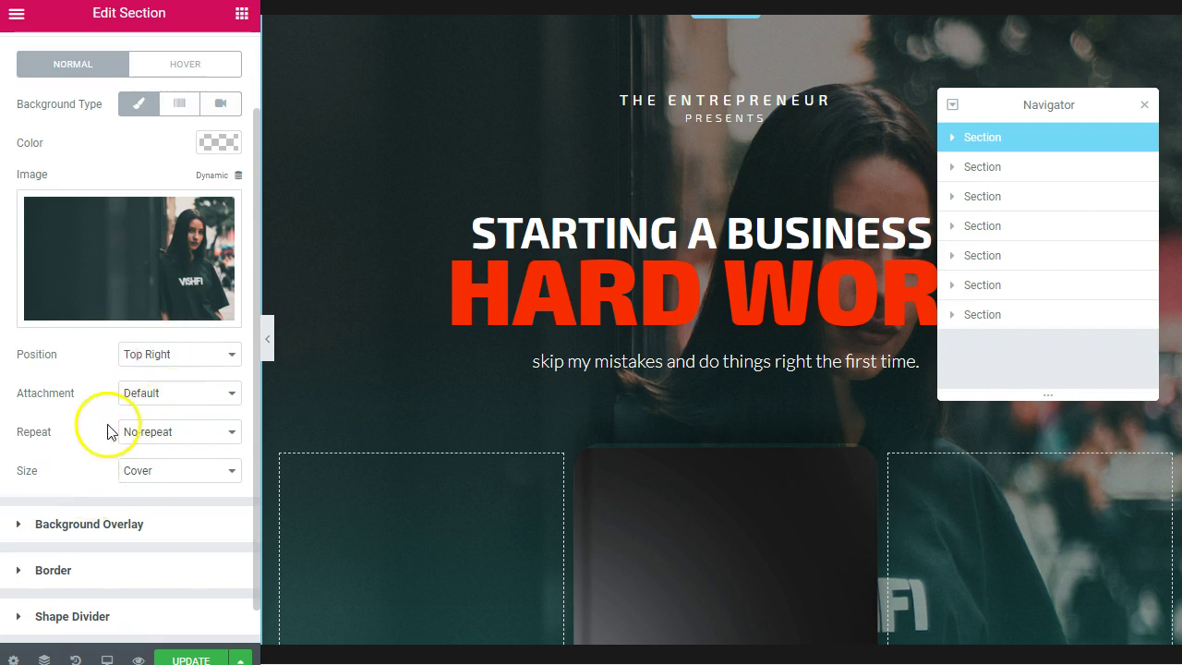
scroll(107, 443, down, 1)
click(88, 487)
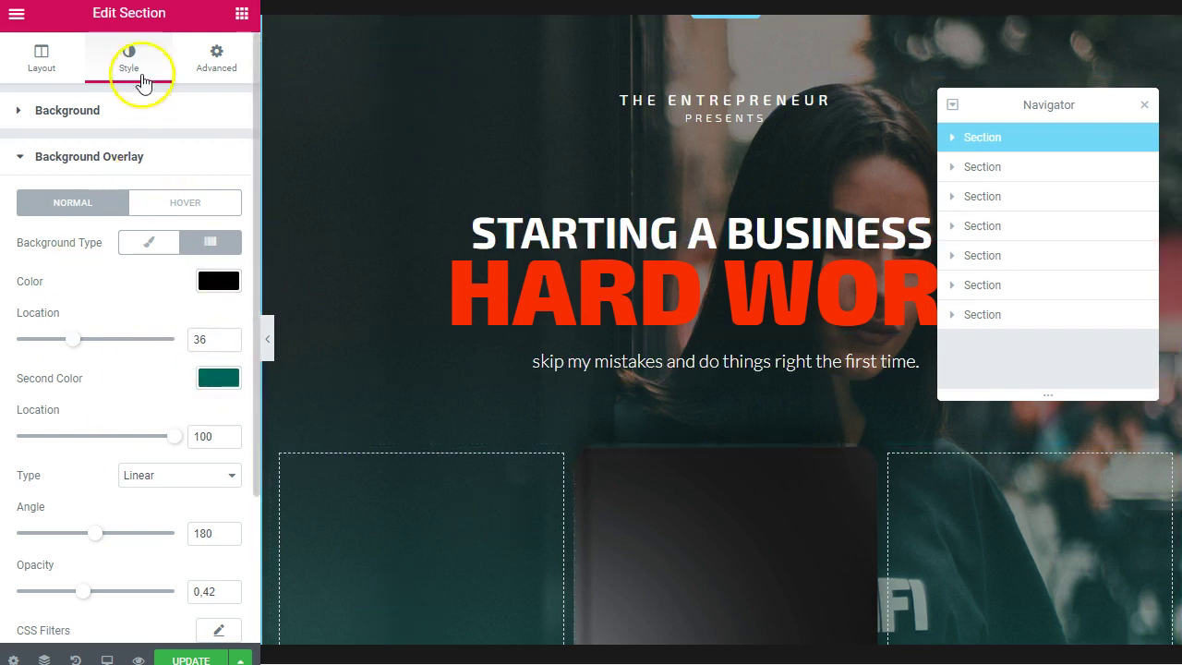
click(40, 58)
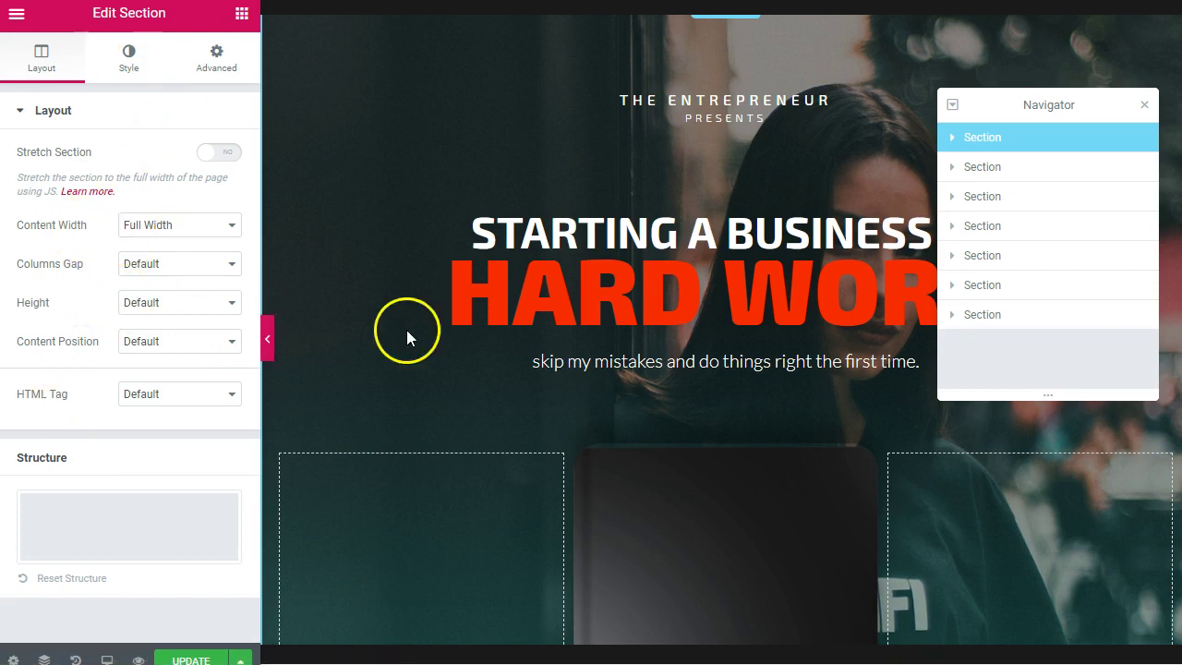
Go through the page's second to seventh sections one by one using the Navigator.
click(990, 170)
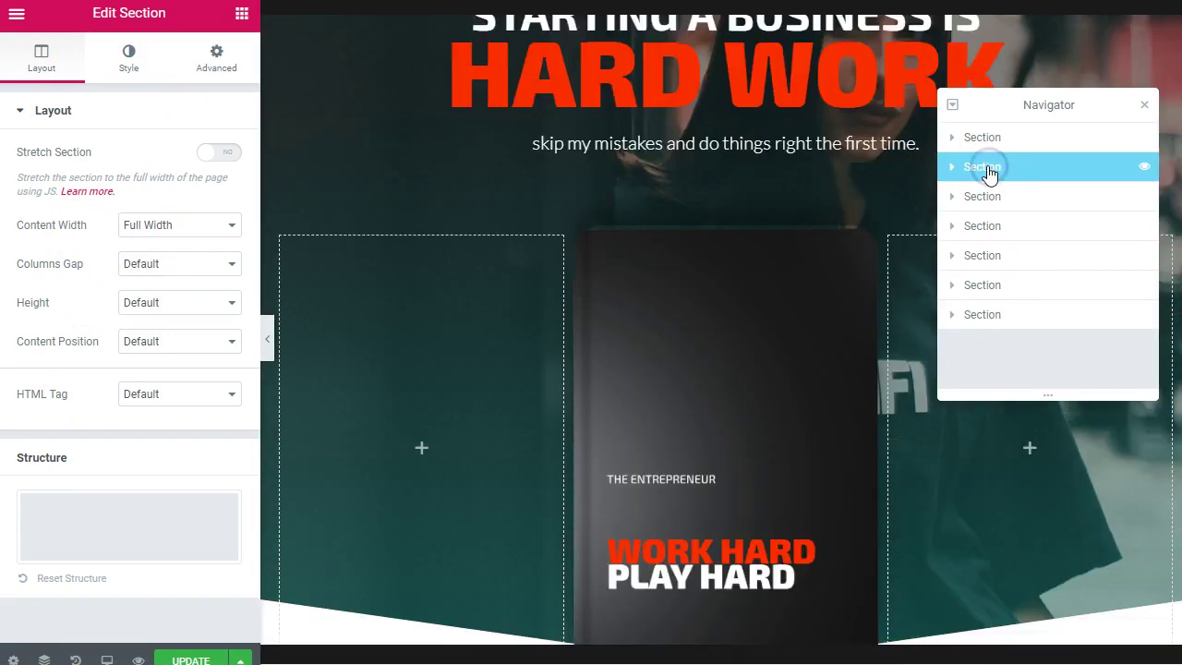
click(977, 204)
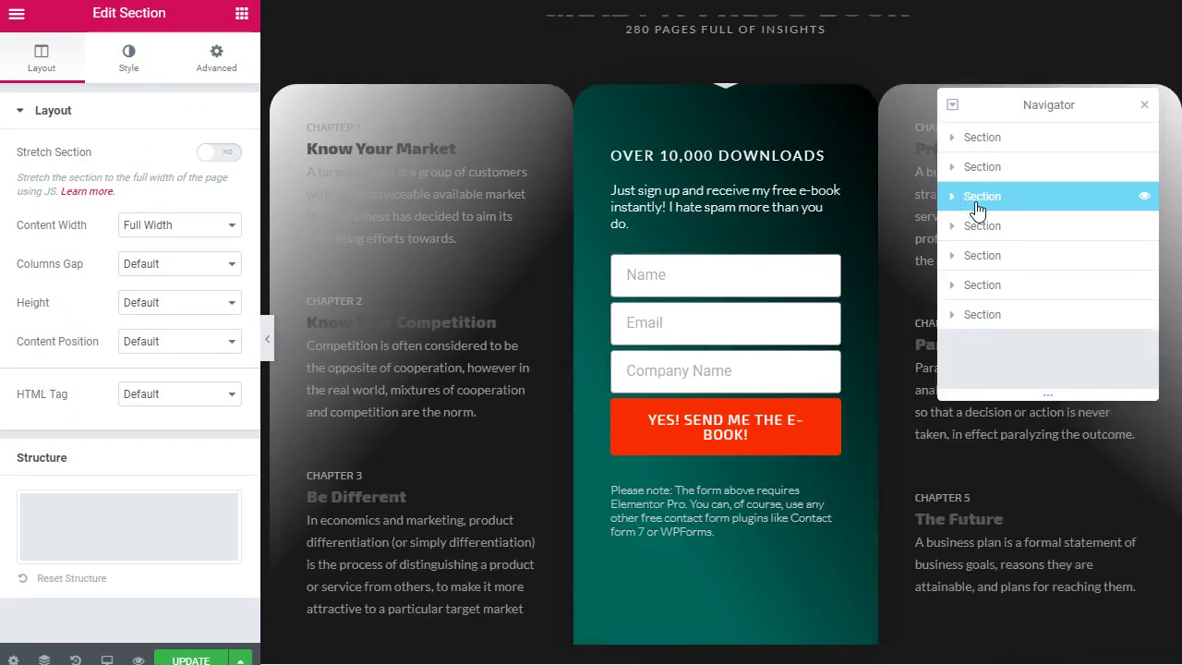
click(983, 230)
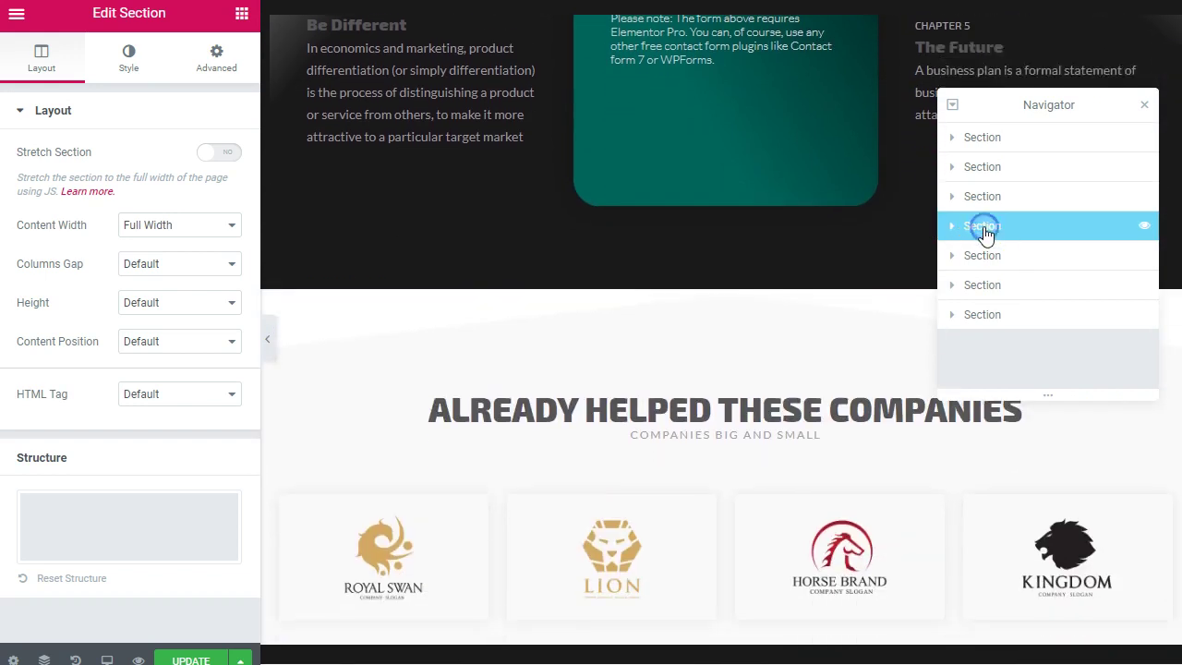
click(990, 257)
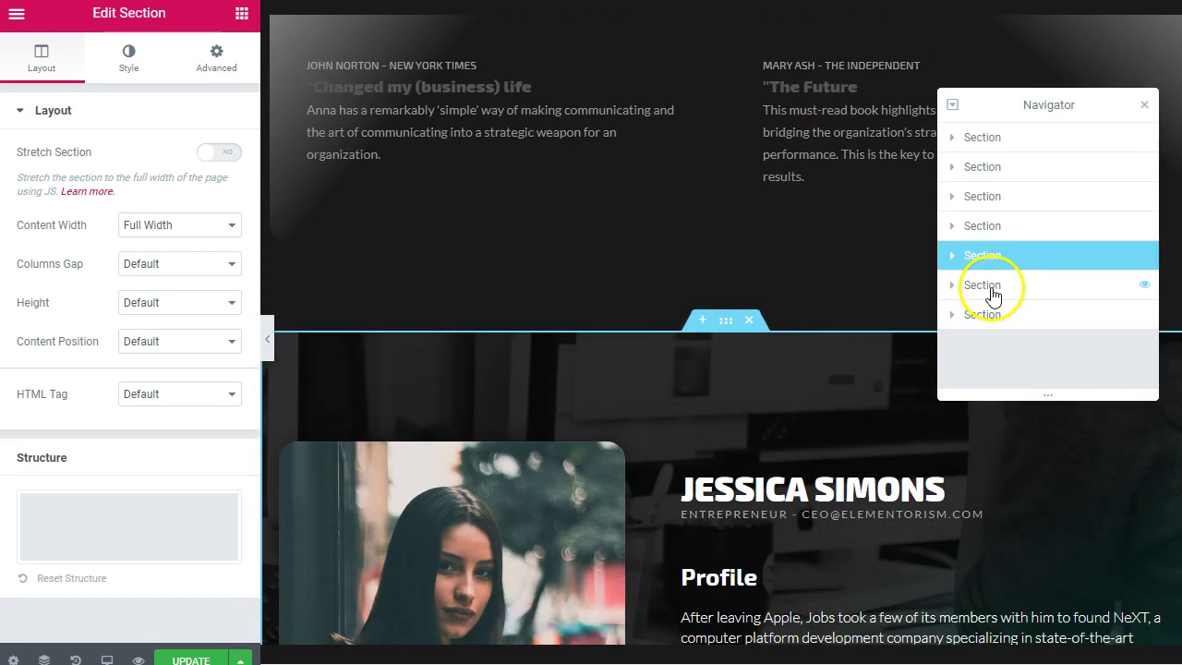
click(993, 288)
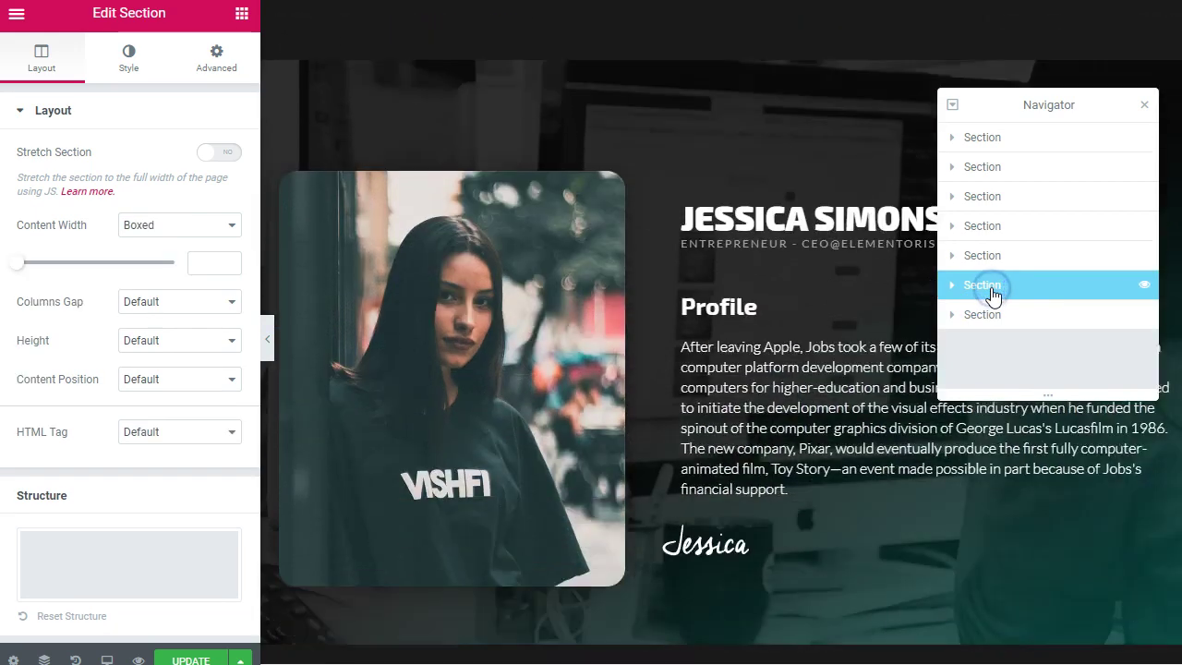
click(986, 315)
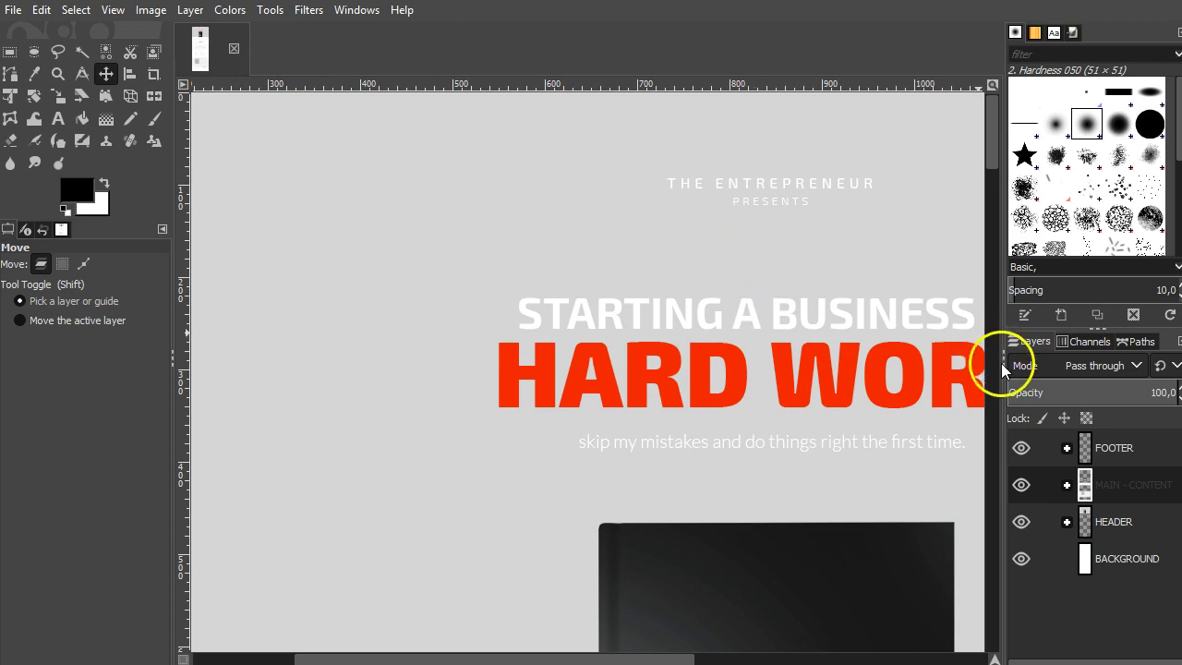
In GIMP, narrow both side docks and zoom out to view the full width of the landing page mockup's header.
drag(1003, 357, 1076, 360)
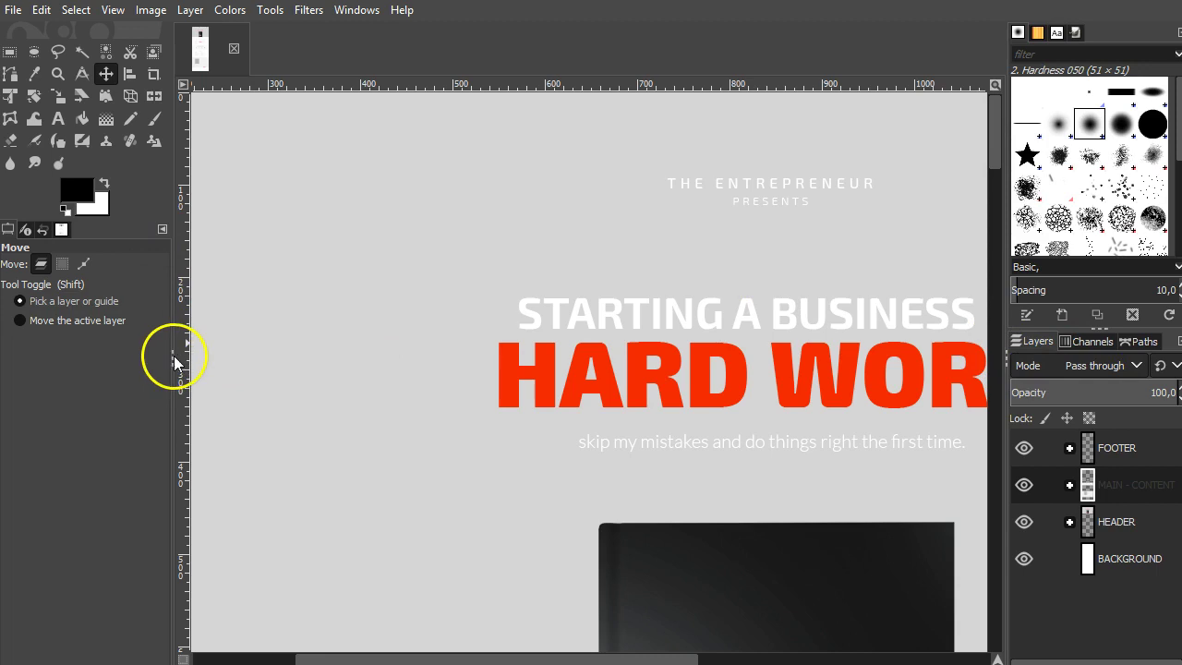
drag(172, 357, 128, 360)
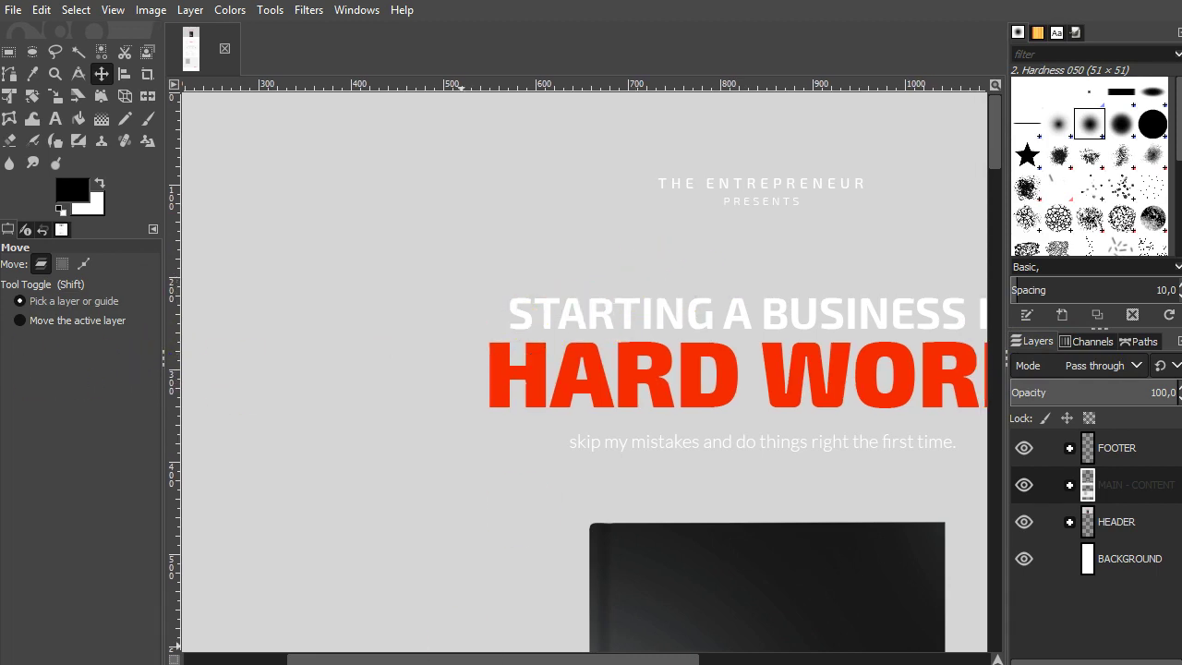
drag(445, 658, 514, 656)
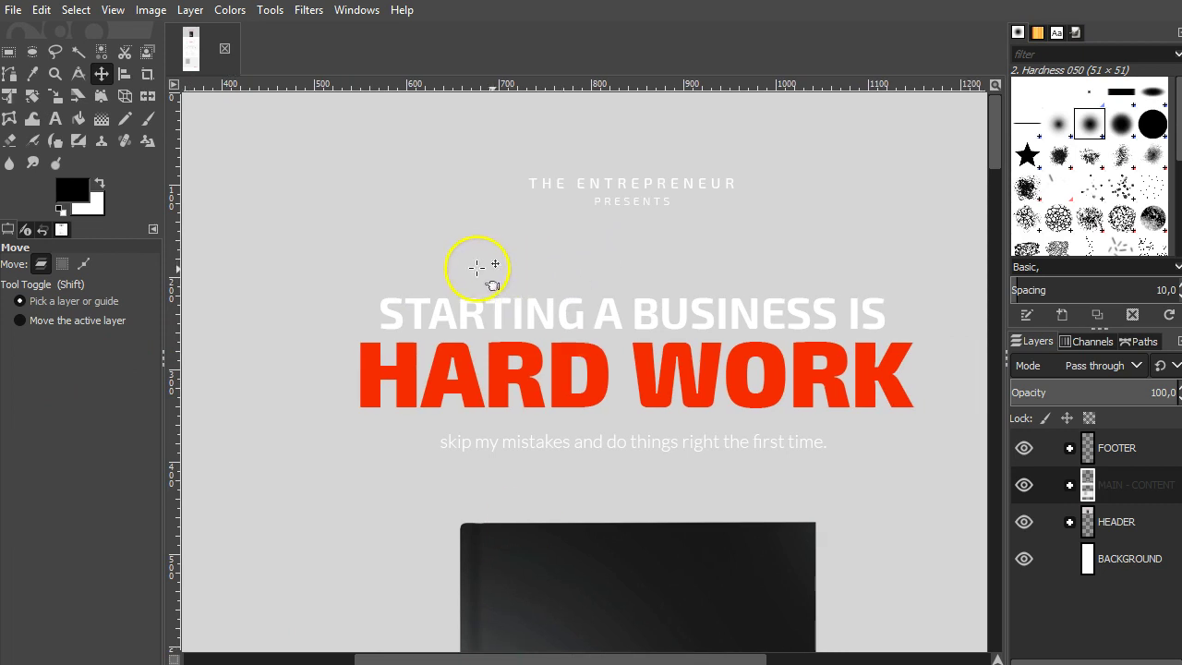
scroll(467, 252, down, 1)
scroll(467, 252, down, 1)
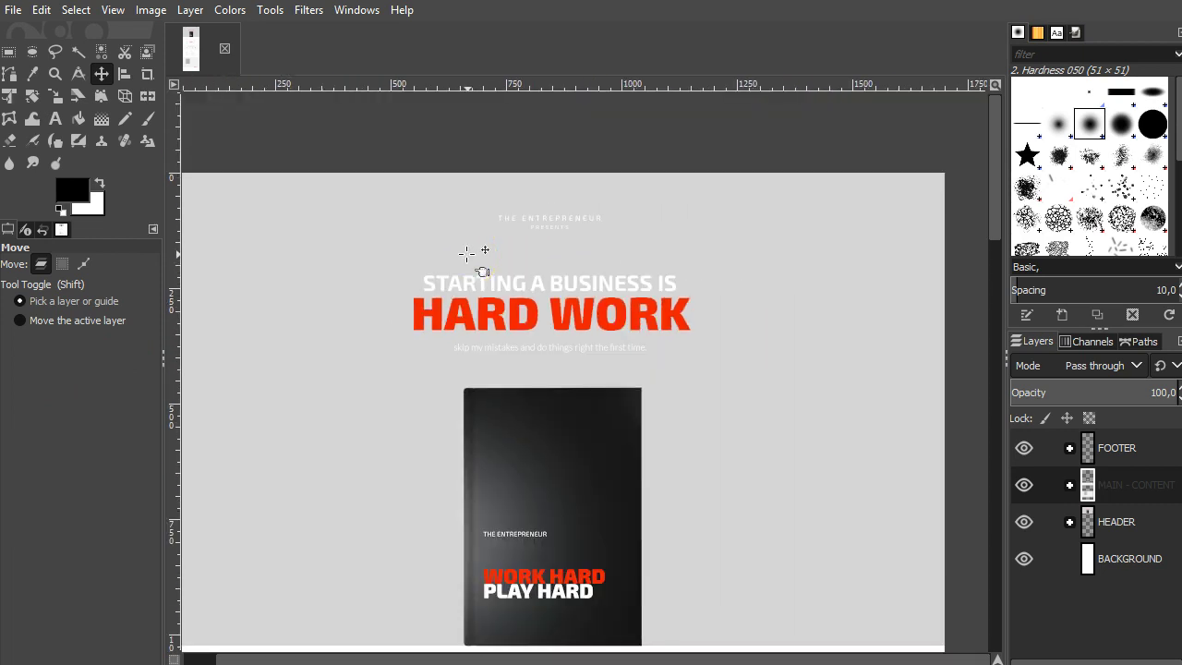
drag(558, 657, 519, 656)
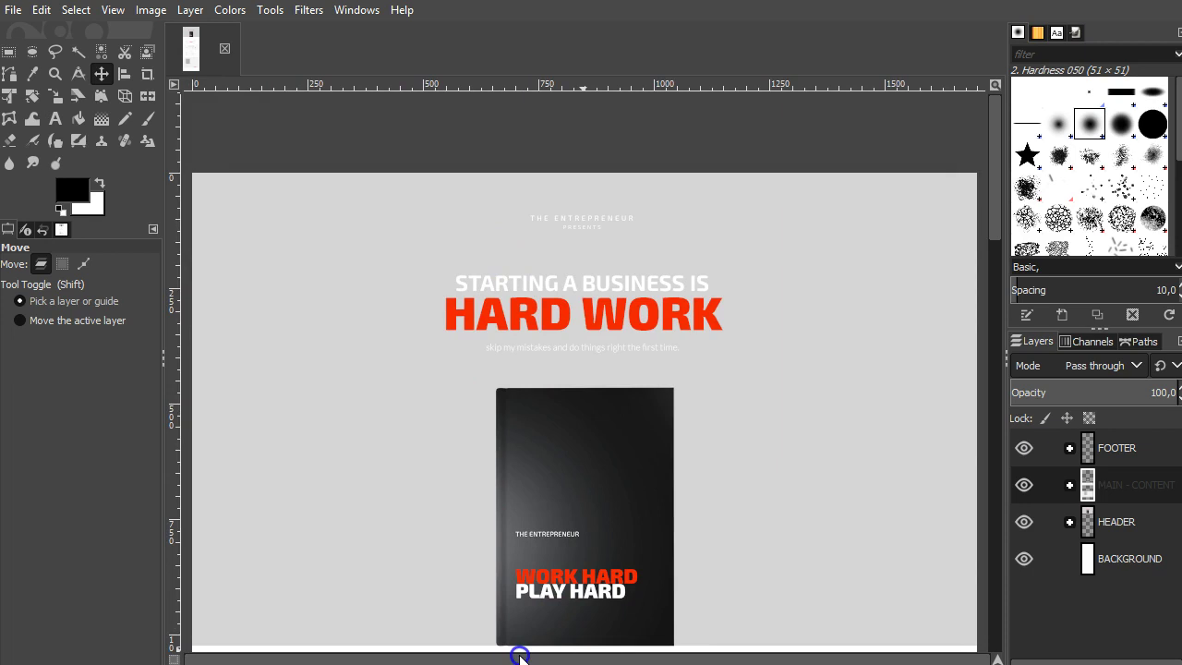
click(566, 265)
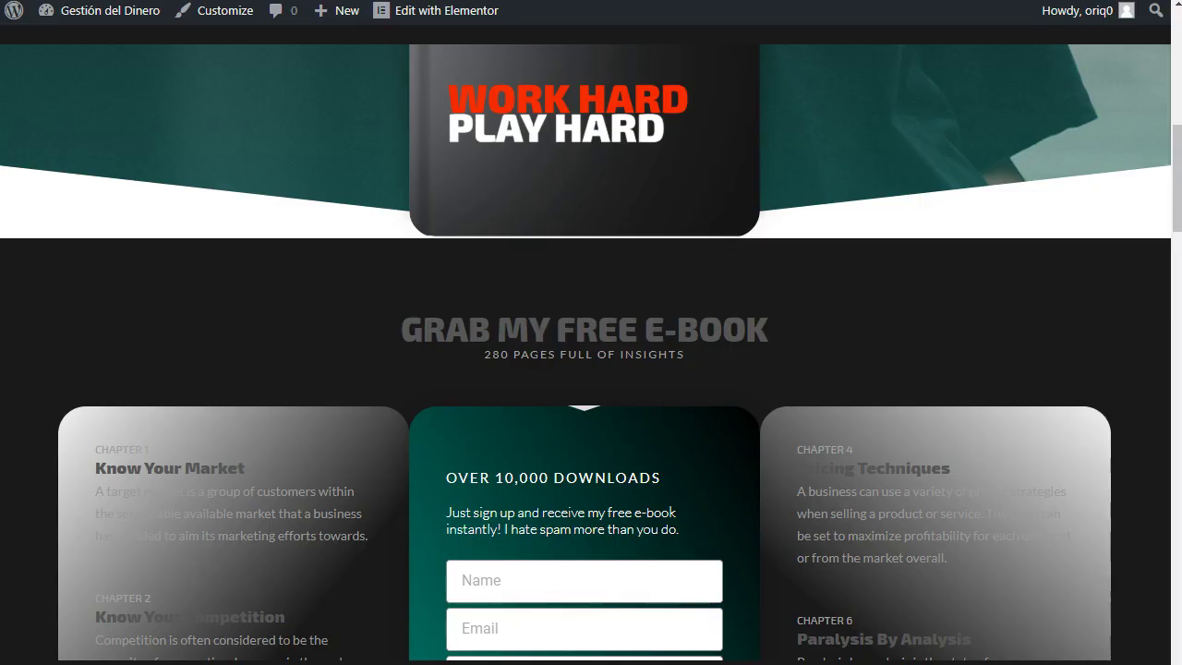
Look over the landing page mockup in GIMP, from the header through the main content sections down to the footer.
scroll(623, 262, up, 8)
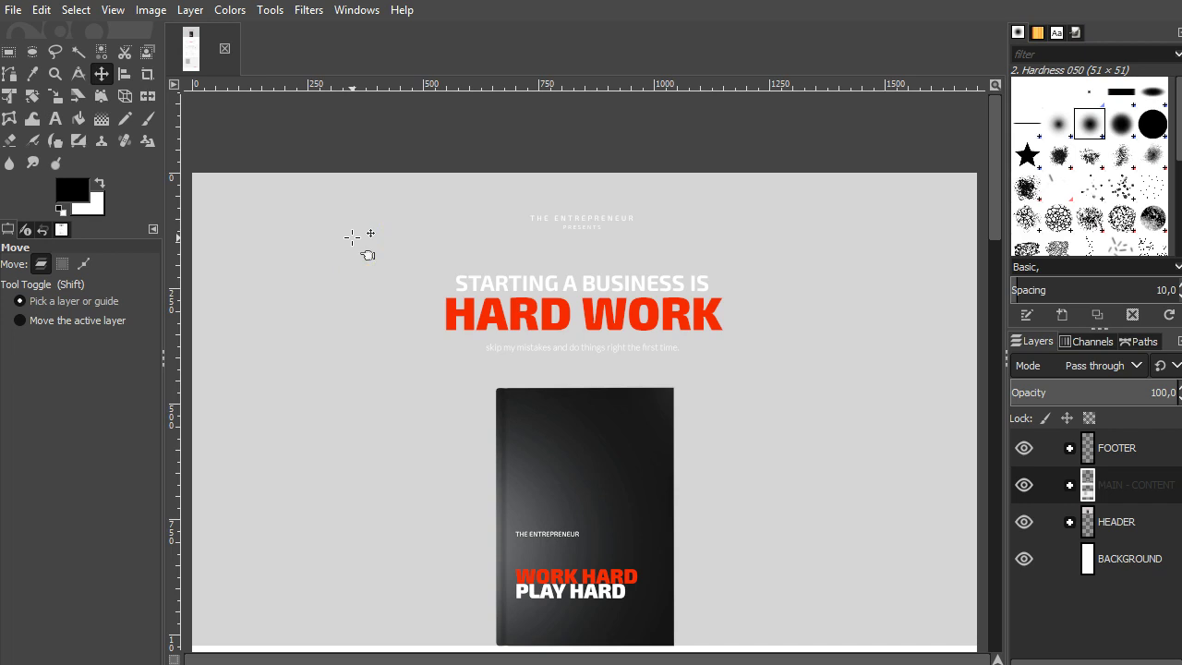
scroll(352, 237, down, 9)
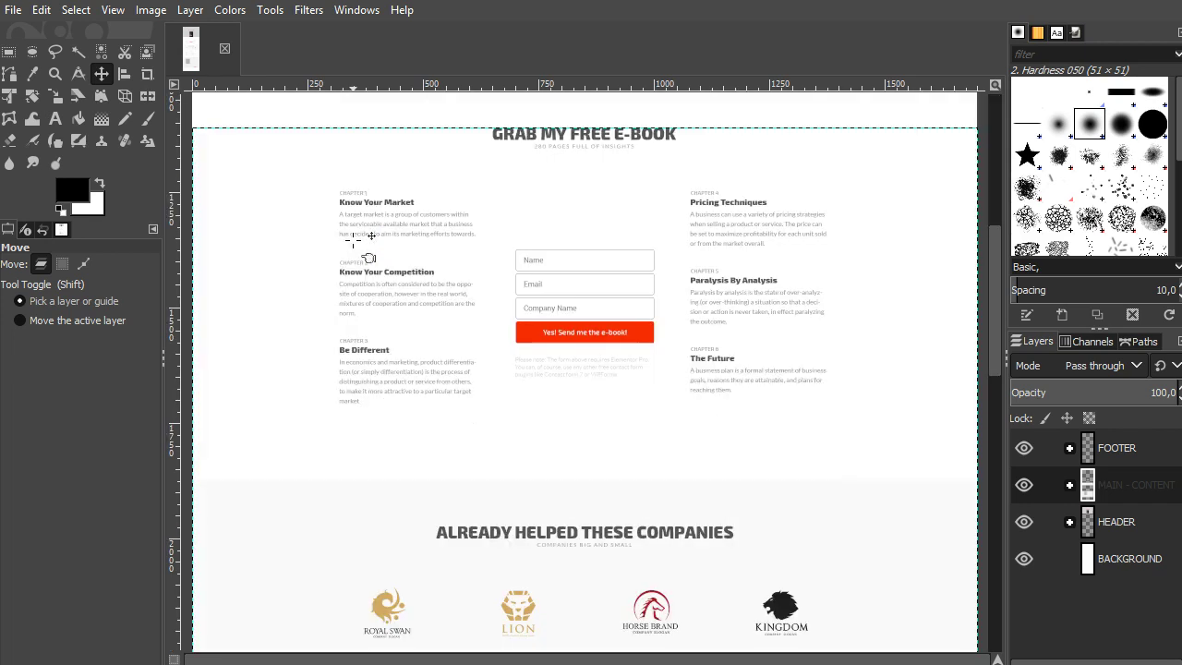
scroll(352, 236, up, 7)
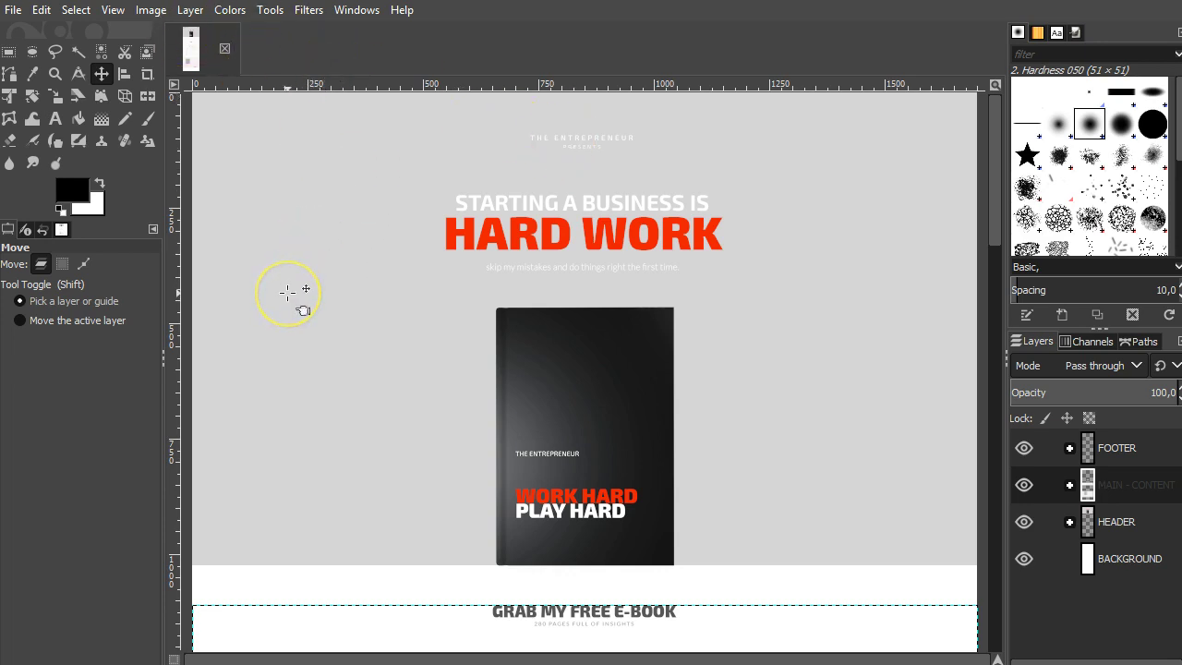
scroll(287, 292, down, 3)
click(461, 385)
scroll(352, 295, down, 3)
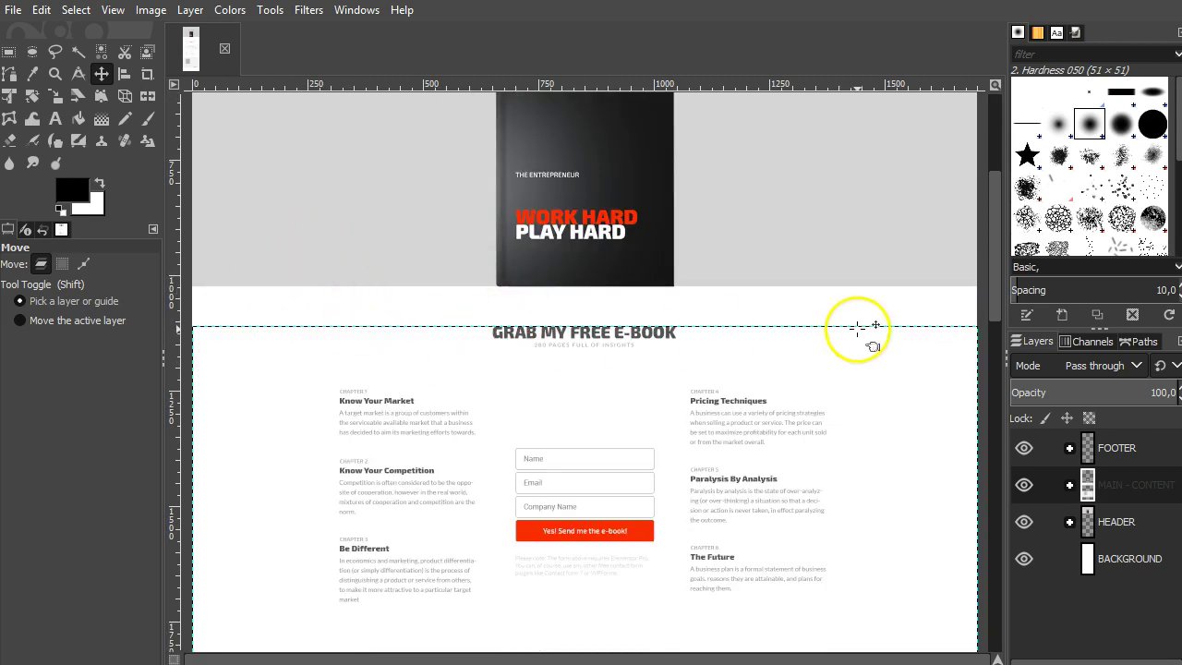
scroll(554, 351, down, 6)
scroll(459, 346, down, 20)
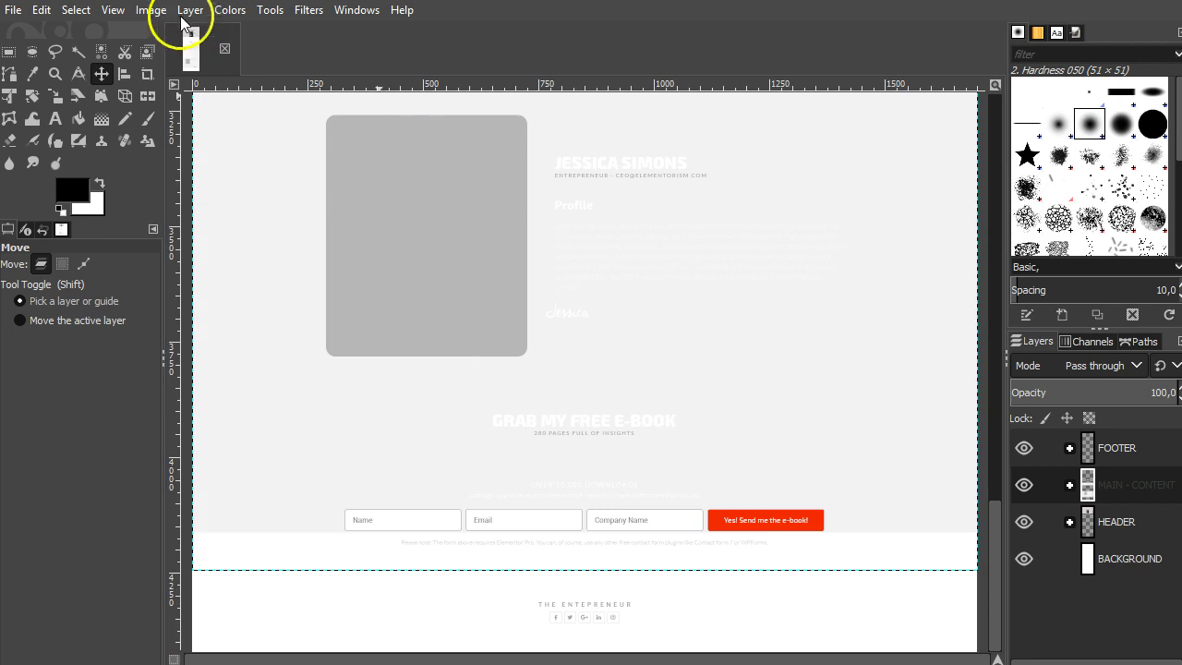
Show the guides and check how the mockup's header and lower sections align with the column grid.
click(111, 10)
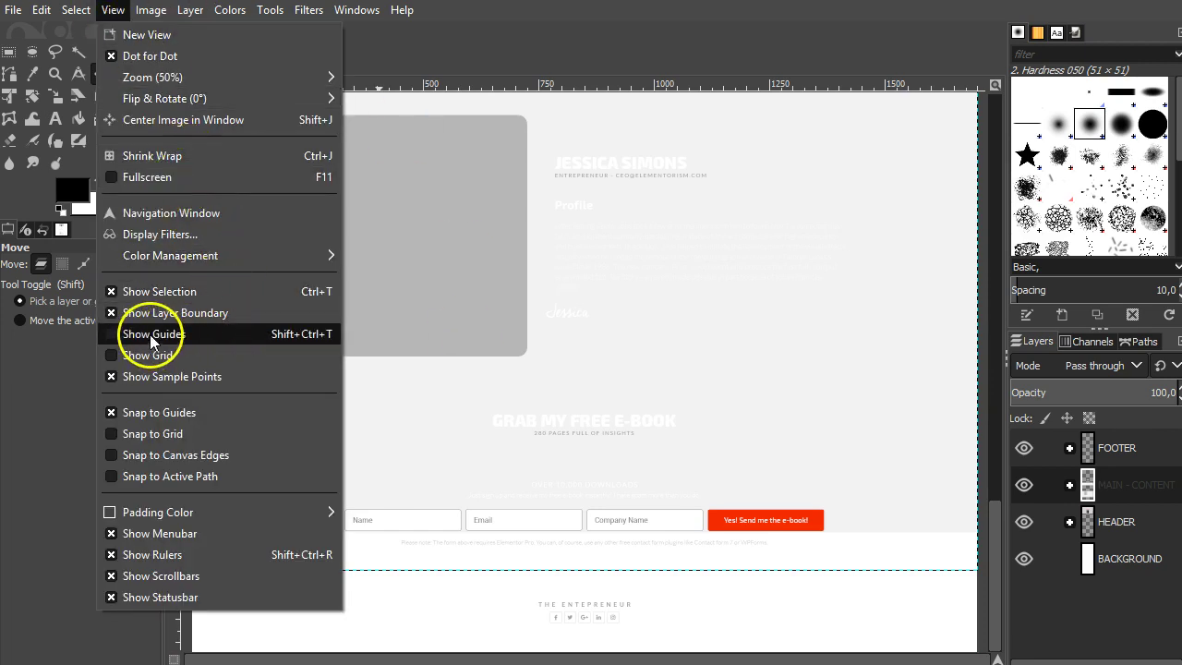
click(111, 334)
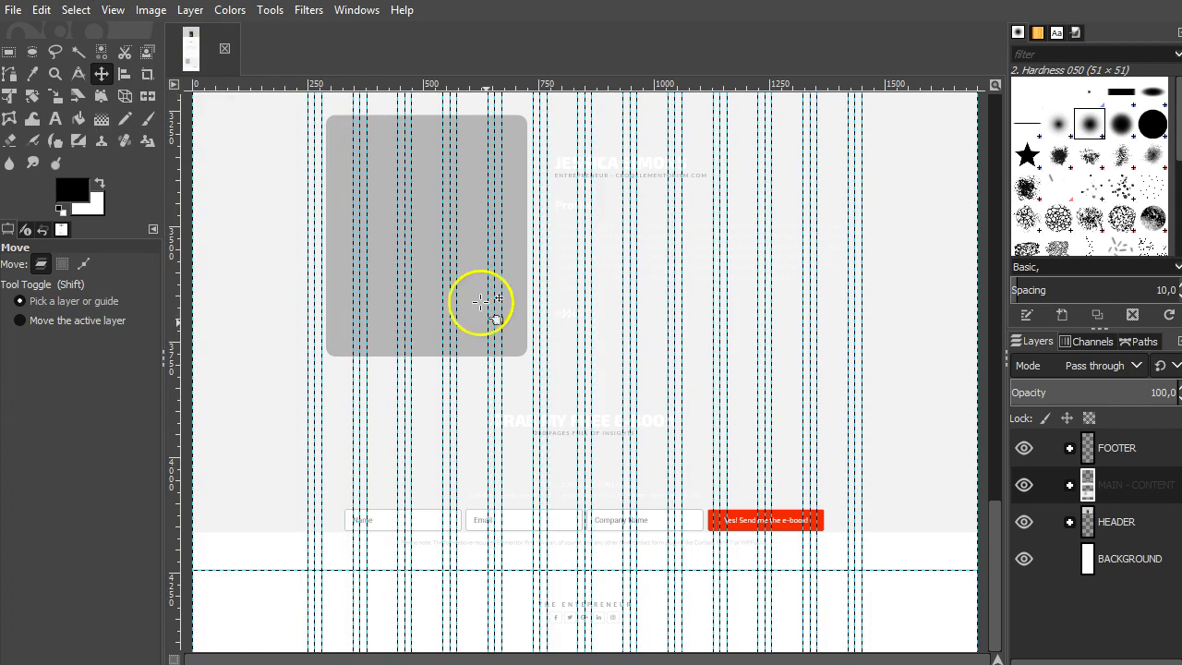
scroll(586, 274, up, 15)
drag(585, 273, 673, 305)
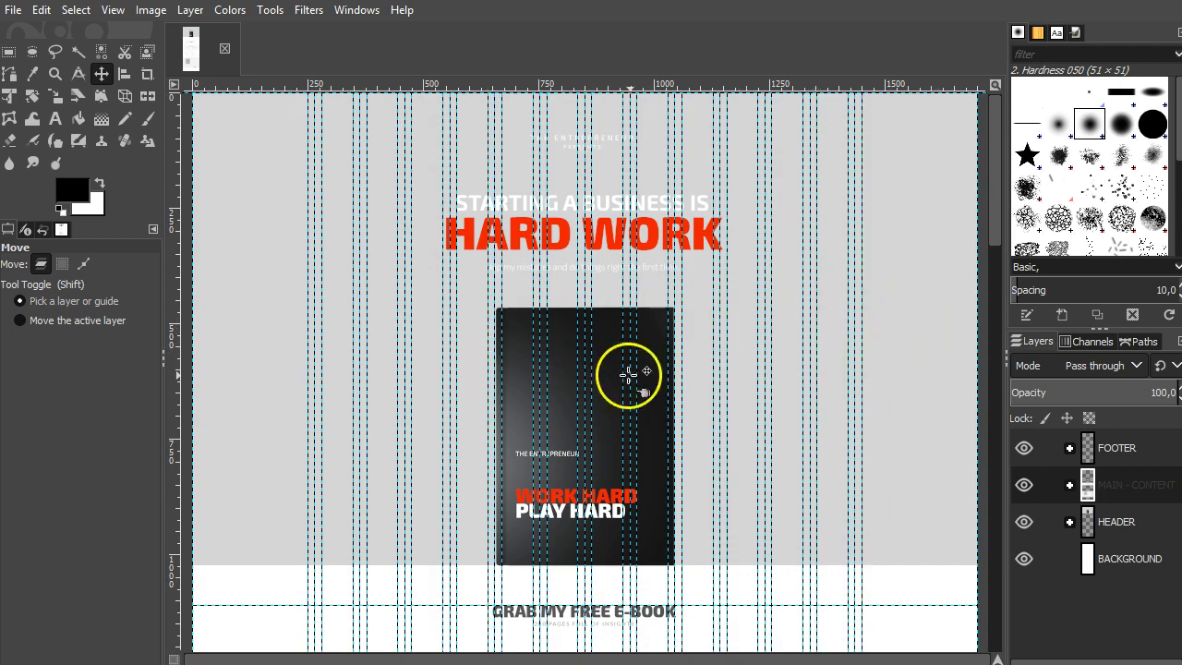
scroll(564, 363, down, 15)
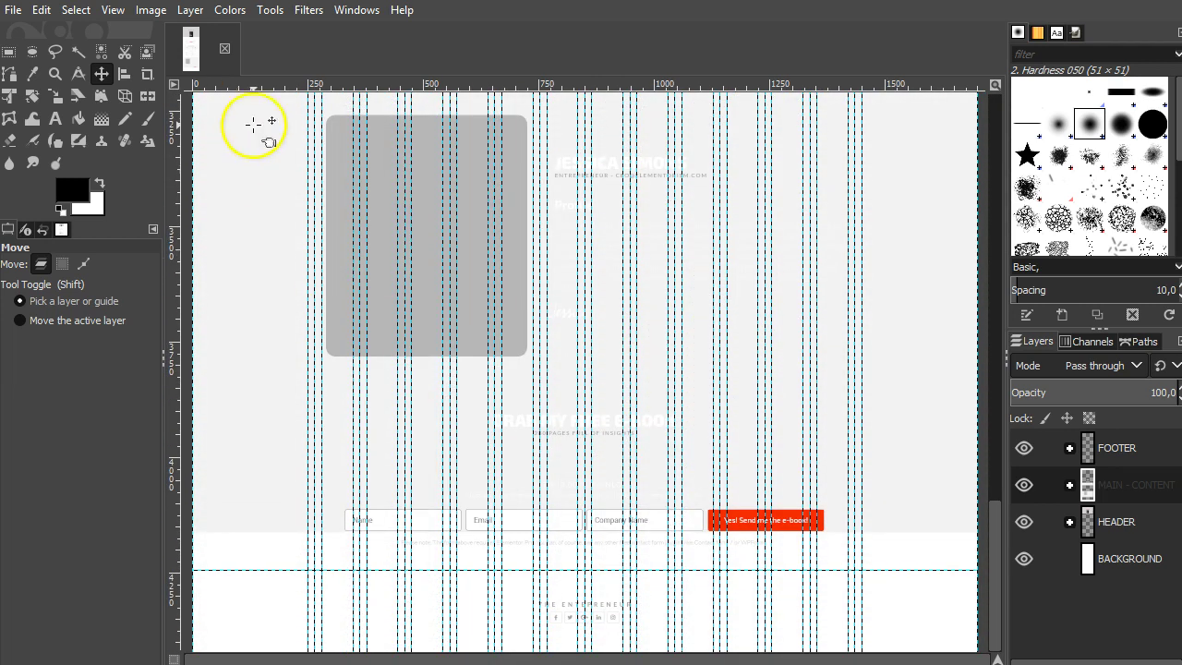
Hide the guides and look over the plain mockup between its header and footer.
click(113, 10)
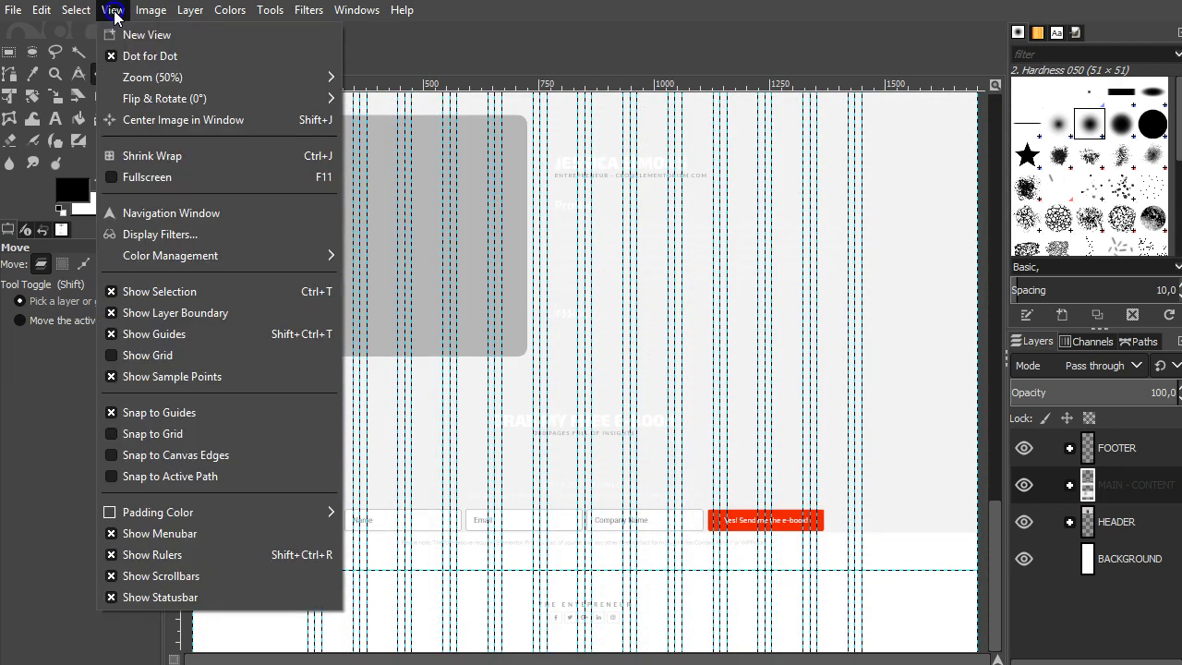
click(137, 335)
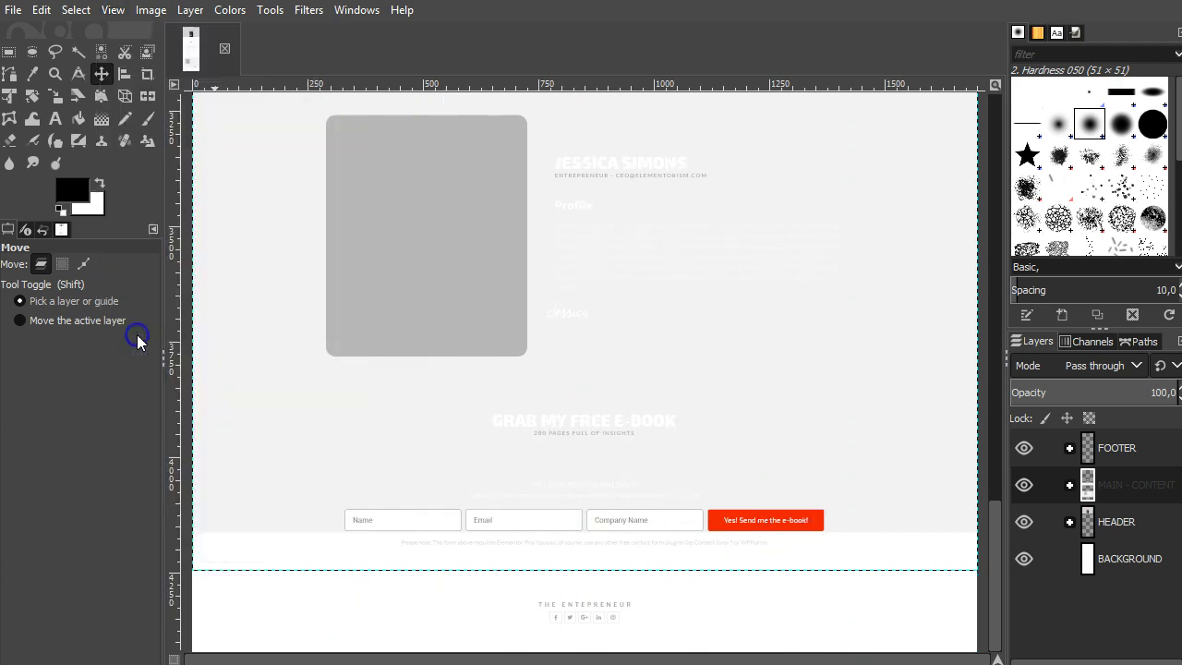
scroll(707, 240, up, 15)
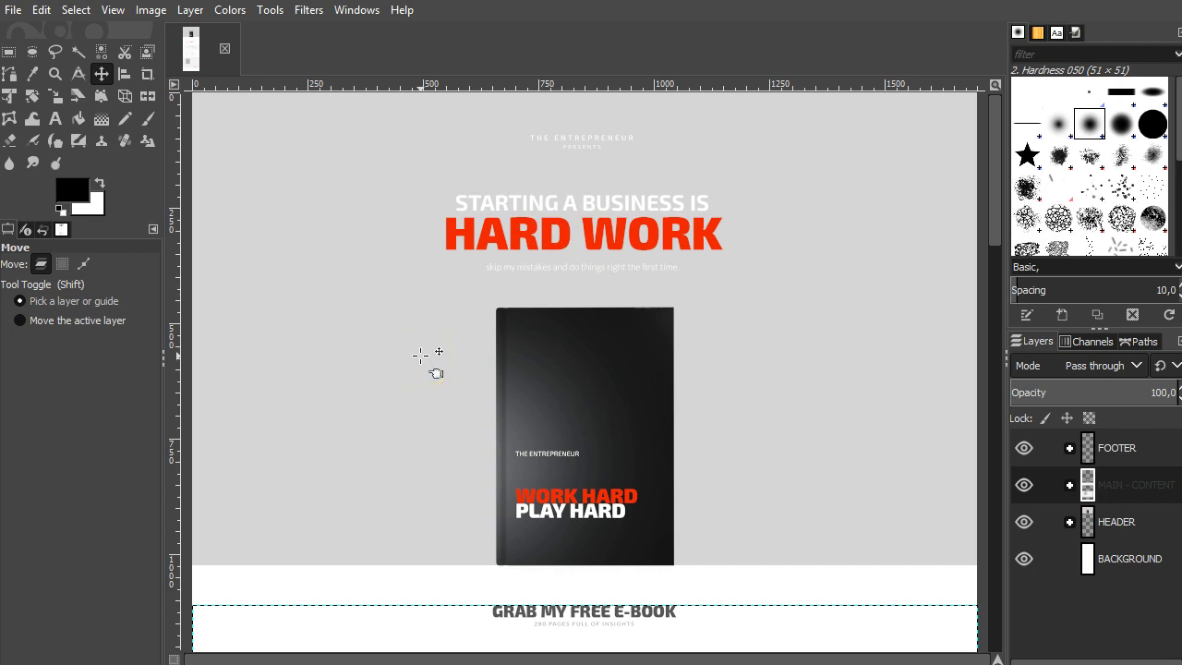
scroll(448, 291, down, 15)
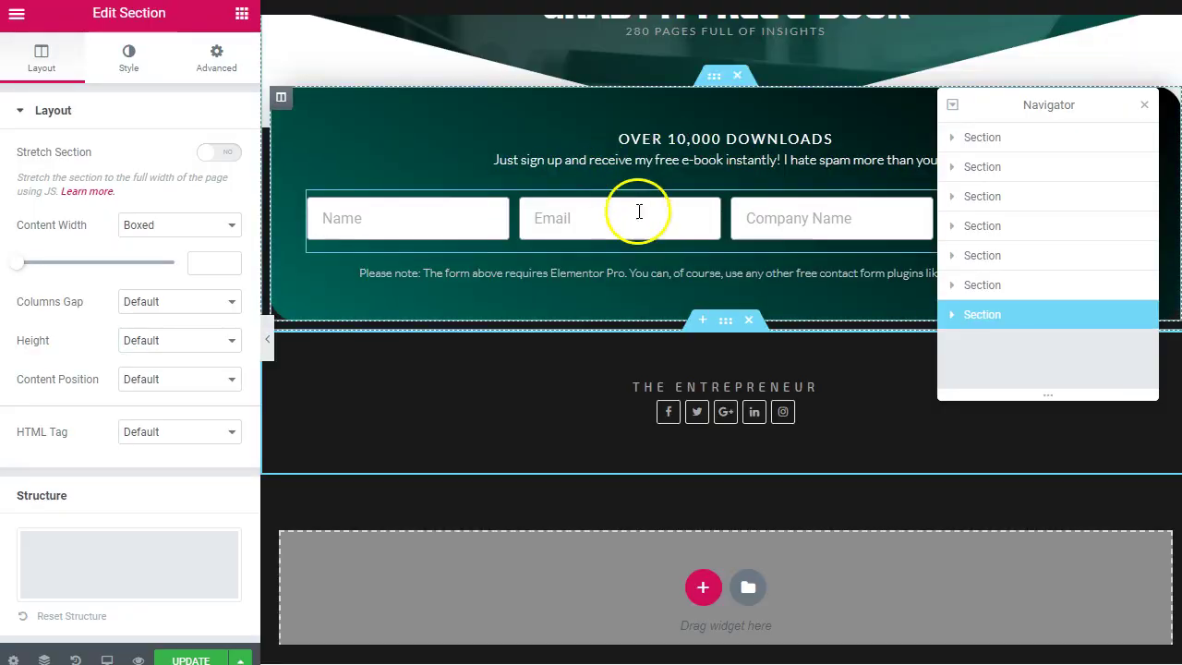
Compare the footer area in the Elementor editor with the live page, scanning from the hero down to the author profile section.
scroll(546, 396, down, 1)
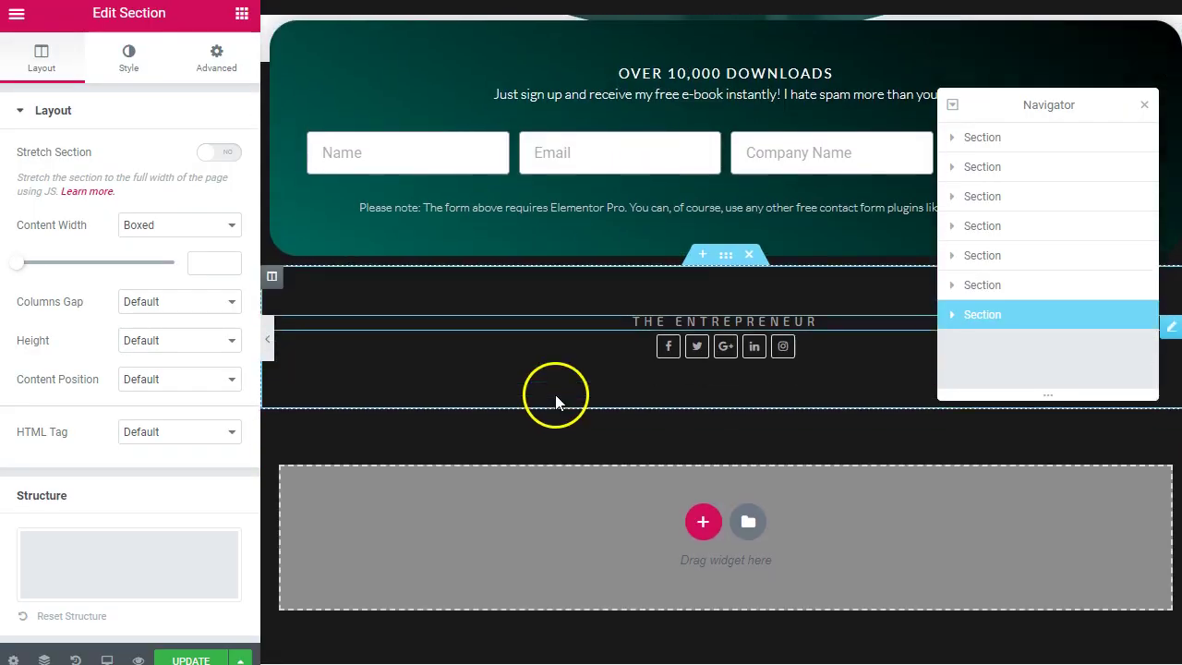
scroll(555, 402, up, 3)
scroll(555, 395, up, 4)
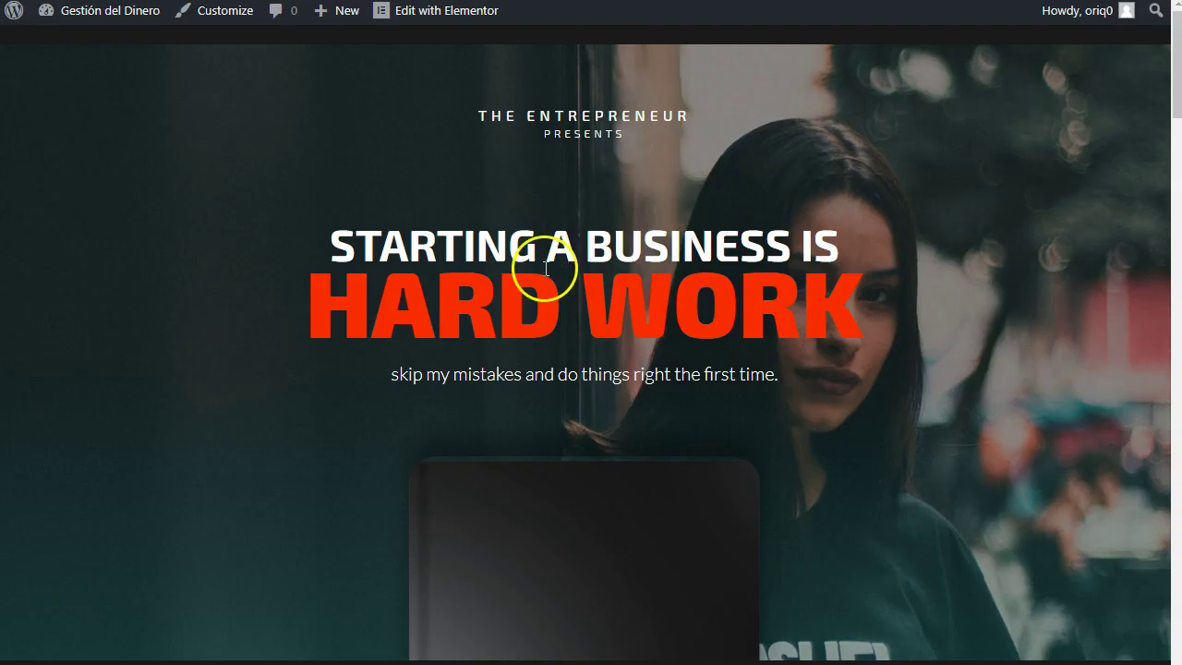
scroll(546, 268, down, 14)
scroll(545, 274, down, 15)
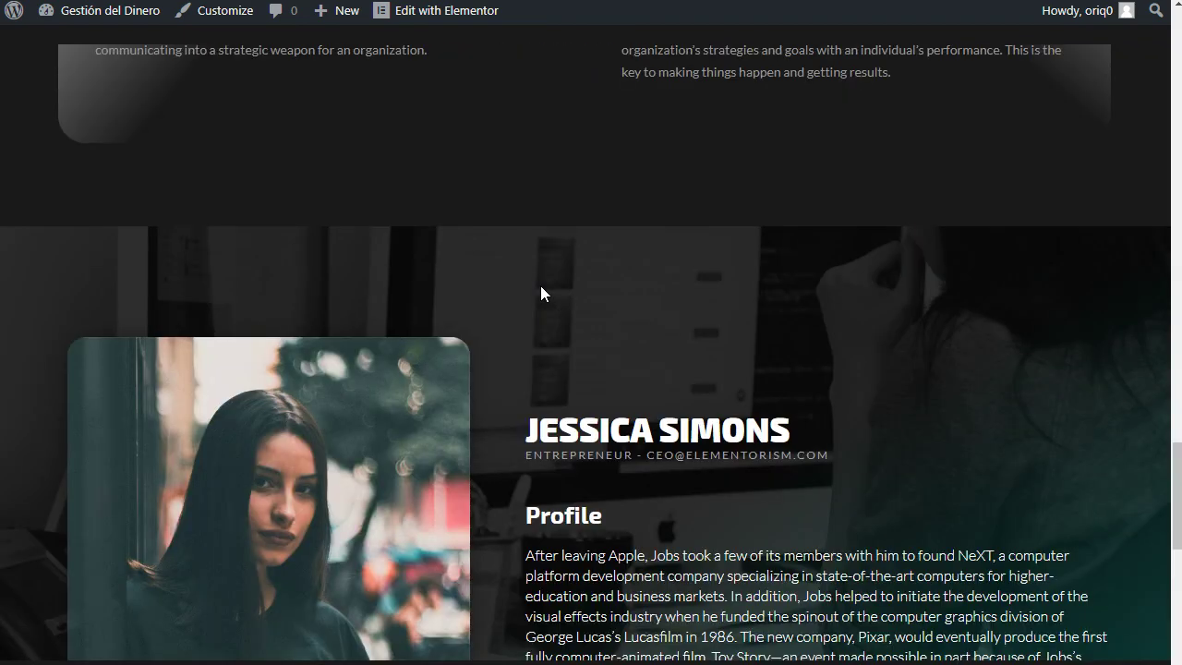
scroll(540, 293, down, 8)
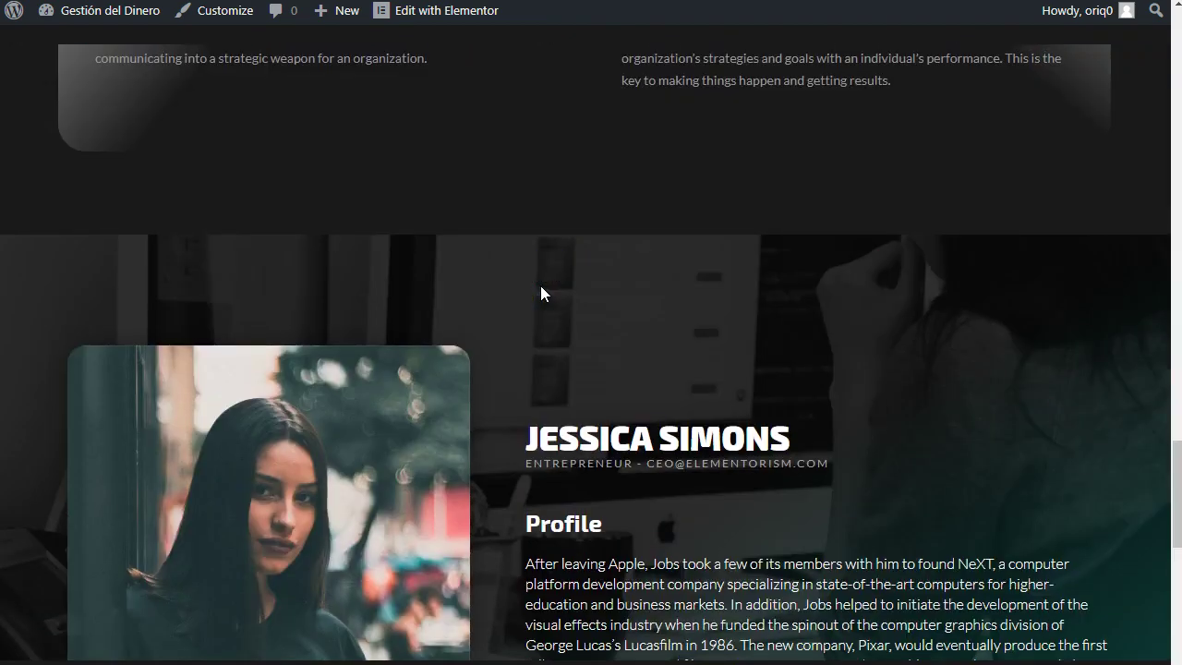
scroll(540, 294, up, 20)
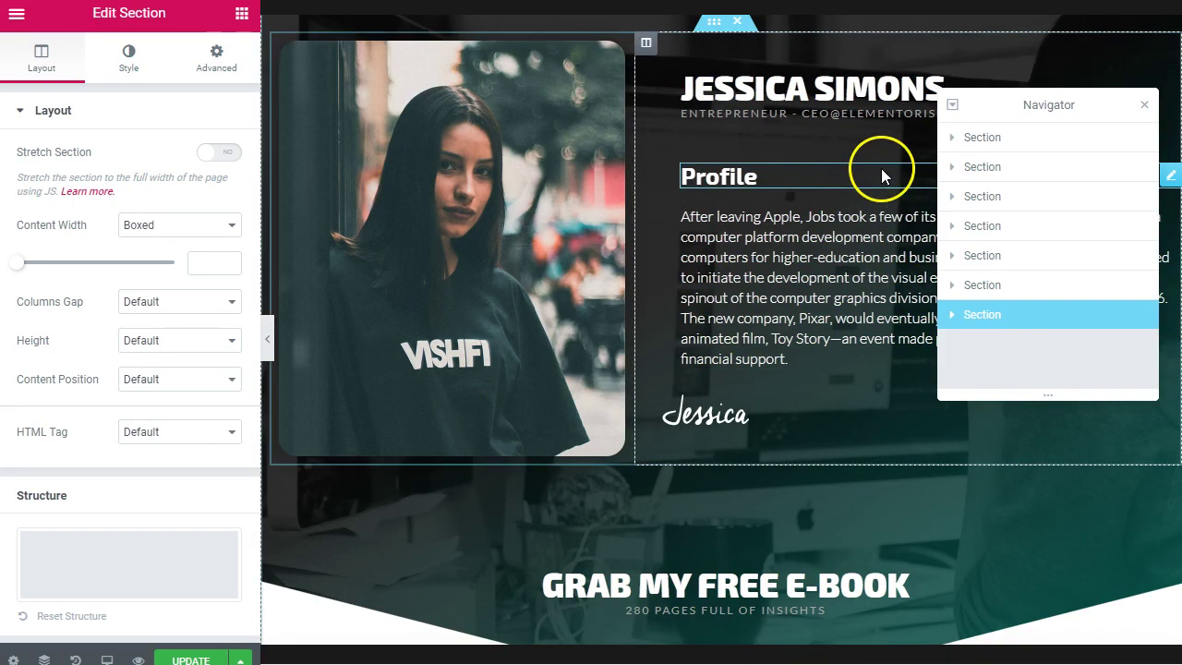
Select the "Already Helped These Companies" section and try Boxed content width with a Narrow columns gap.
click(982, 199)
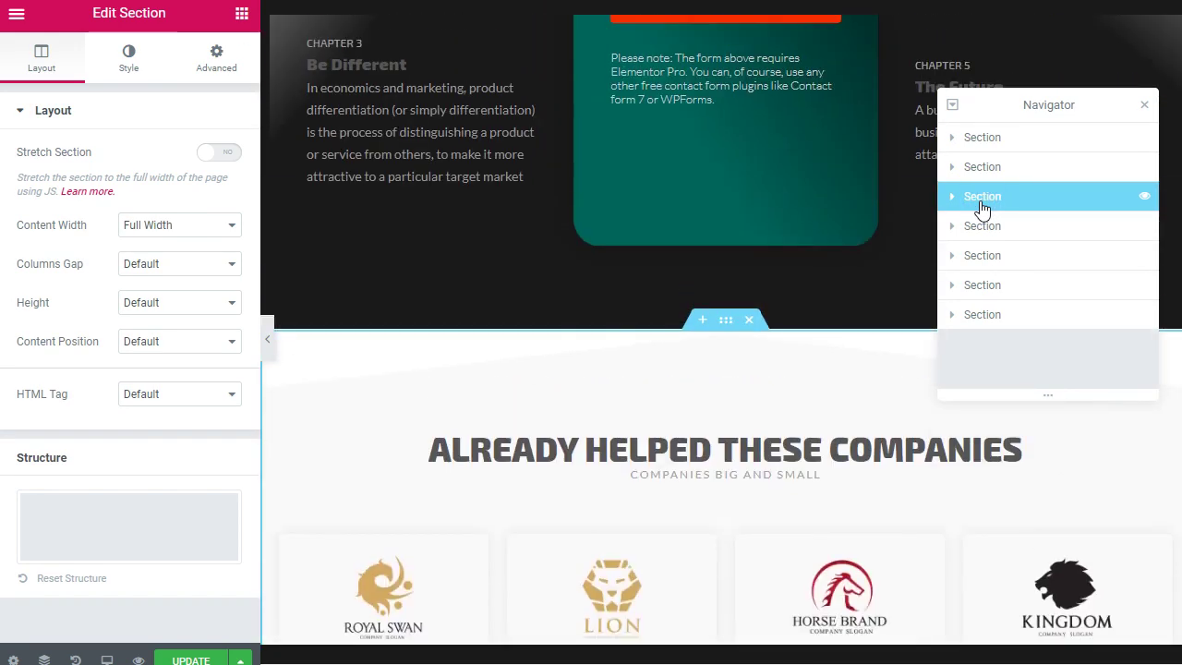
click(727, 323)
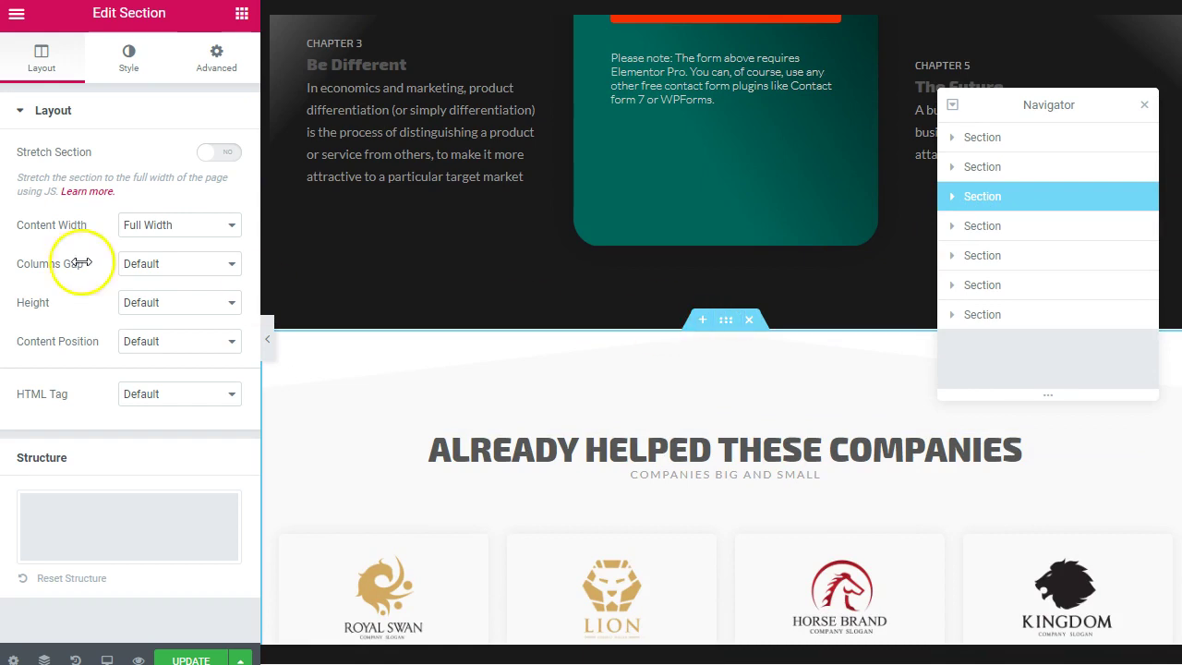
click(210, 226)
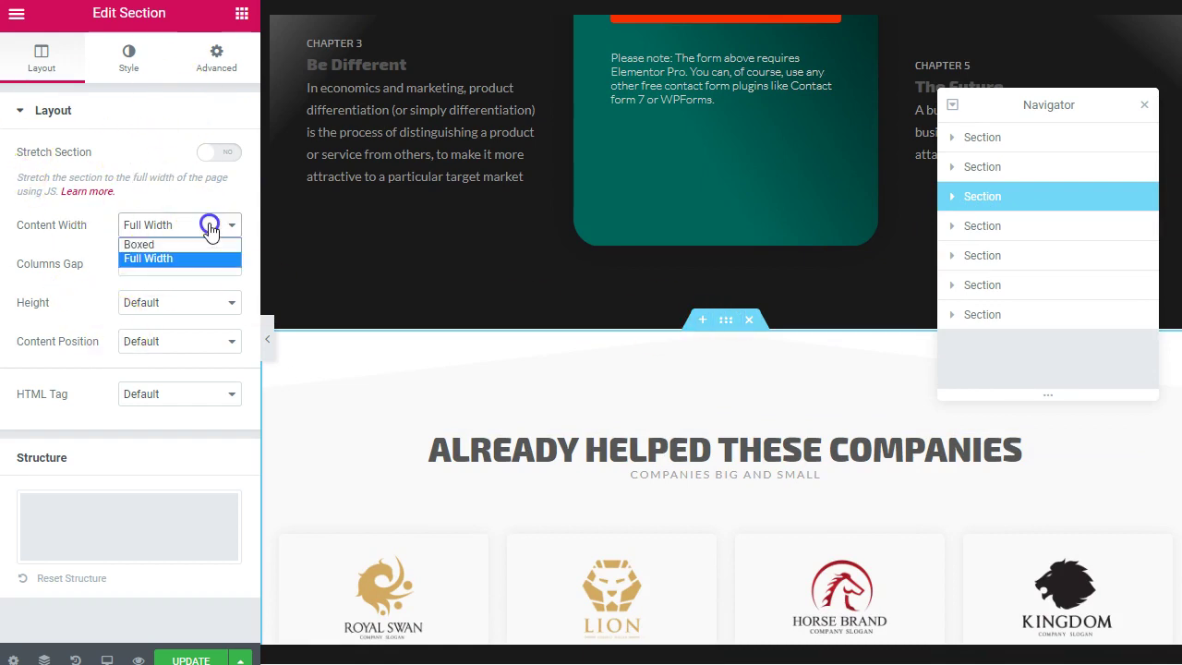
click(184, 245)
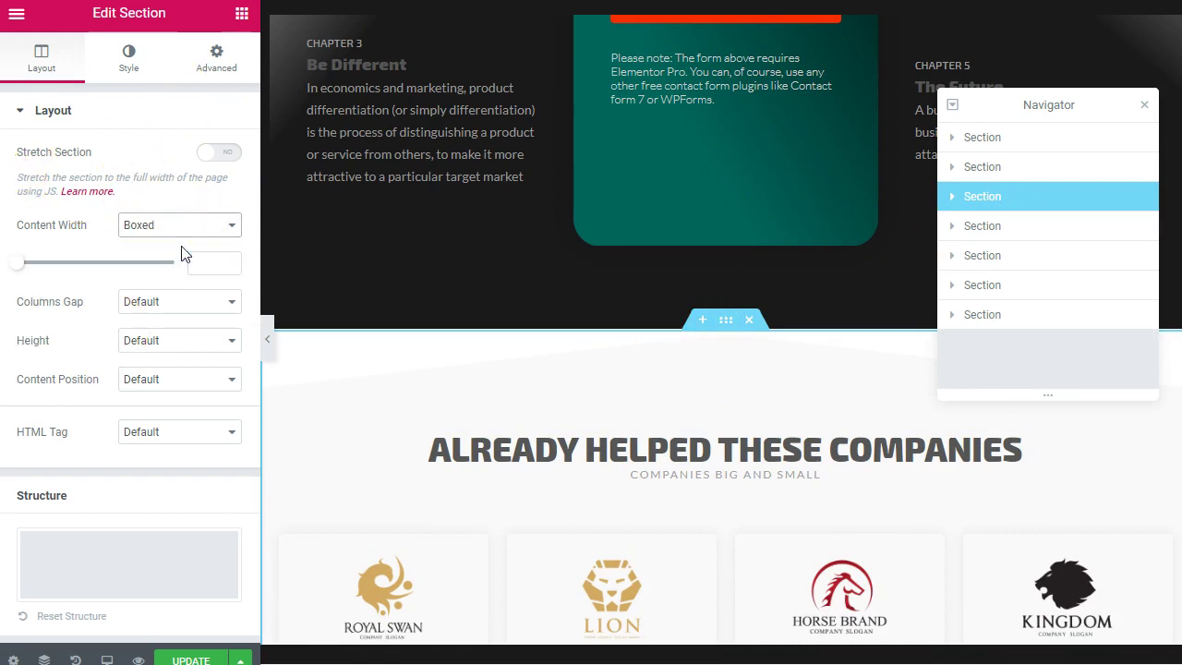
scroll(612, 484, down, 3)
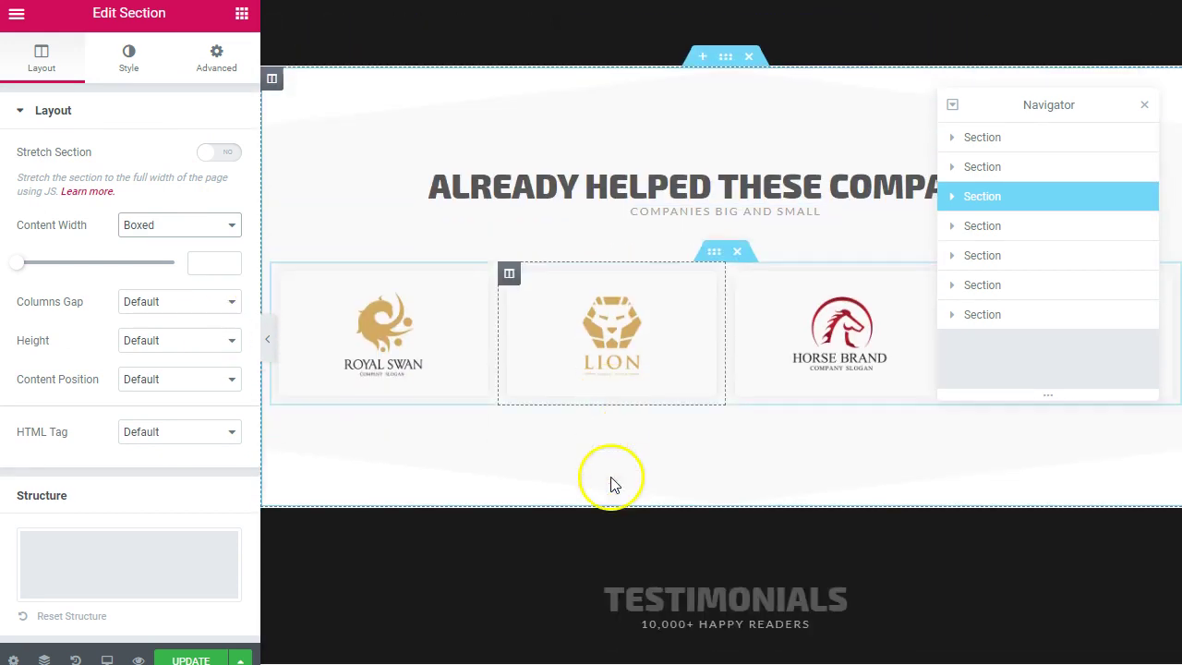
scroll(618, 304, up, 1)
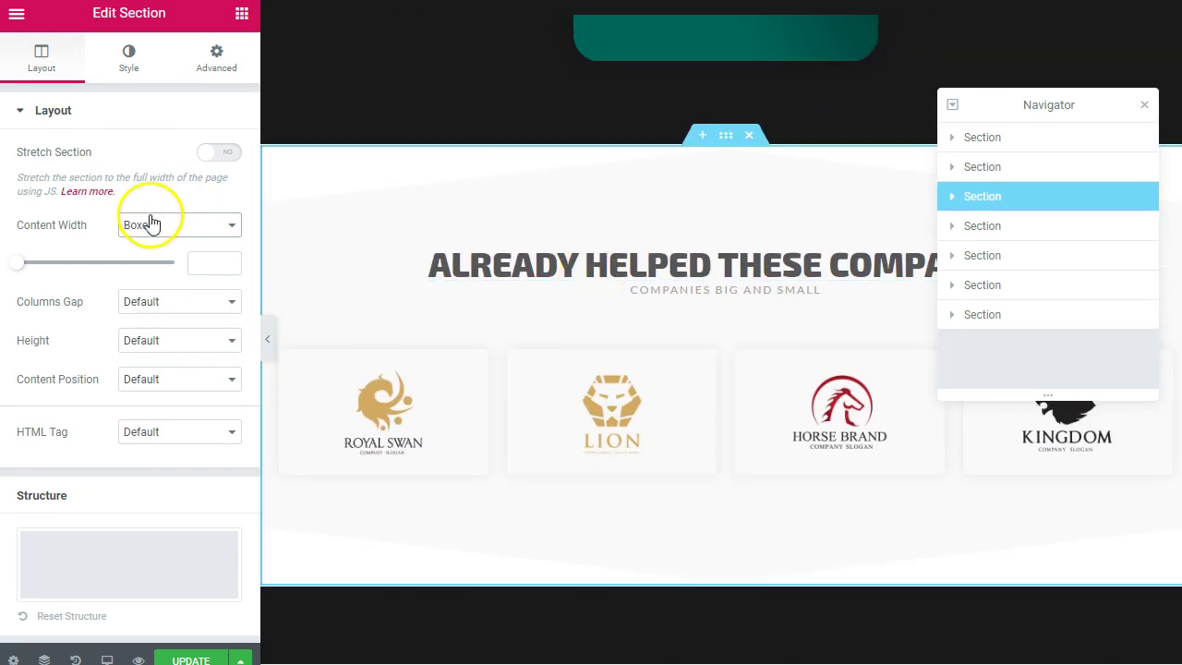
click(177, 303)
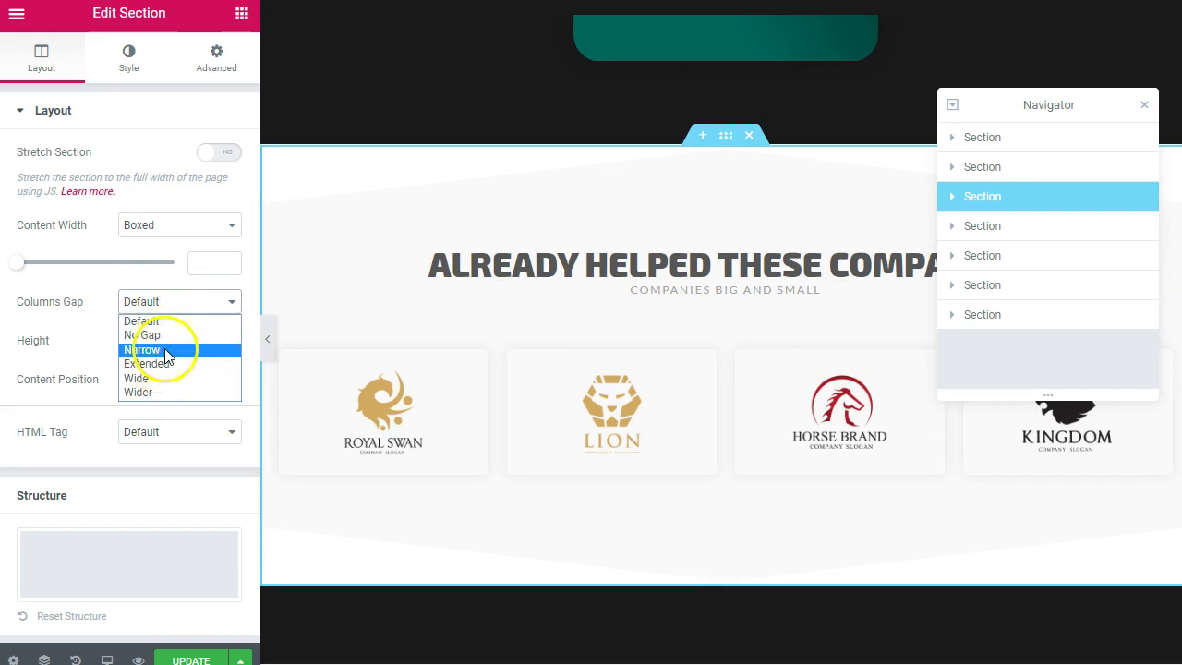
click(165, 354)
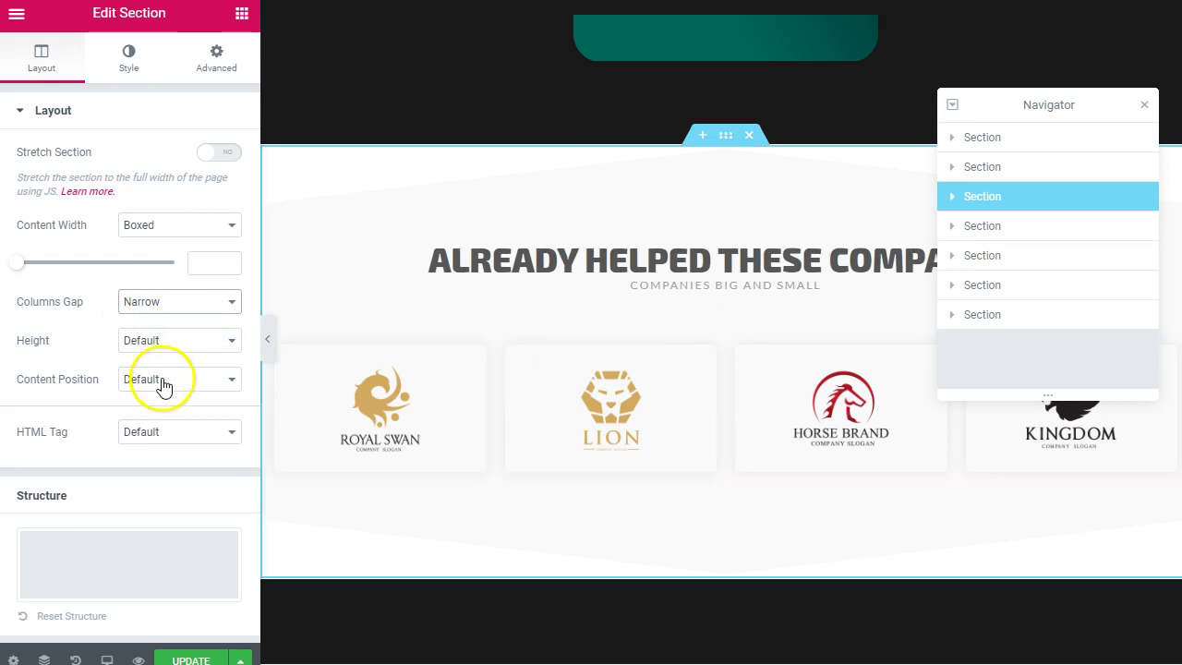
Return the companies section to Full Width content and the Default columns gap.
click(185, 222)
click(171, 259)
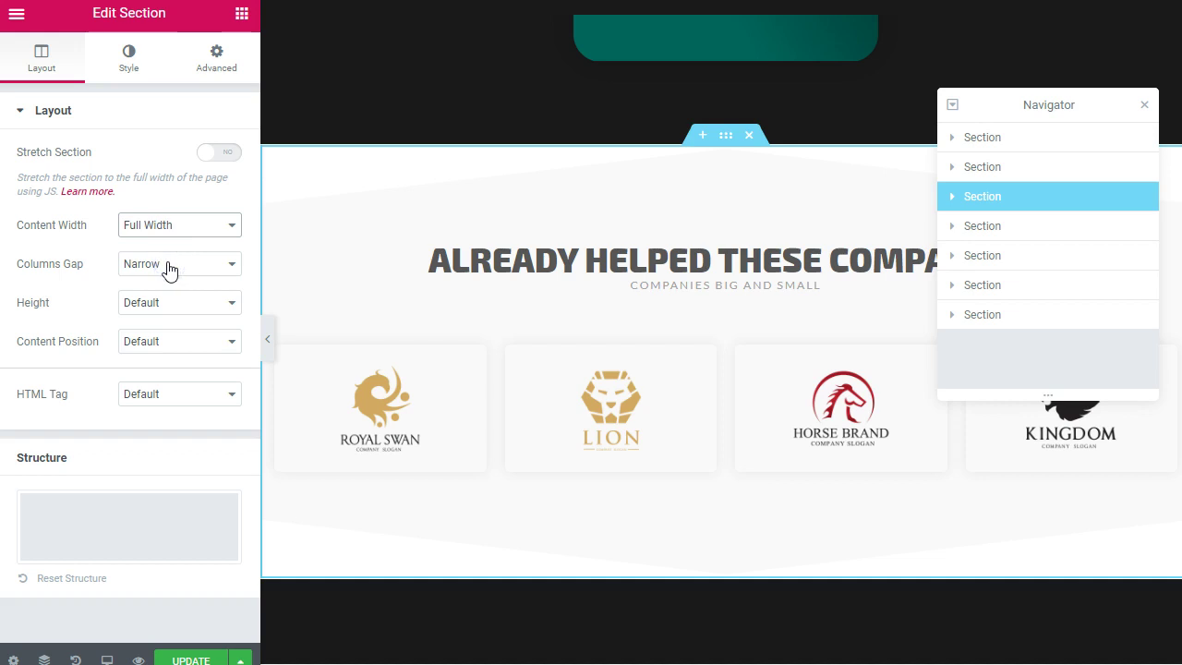
click(156, 264)
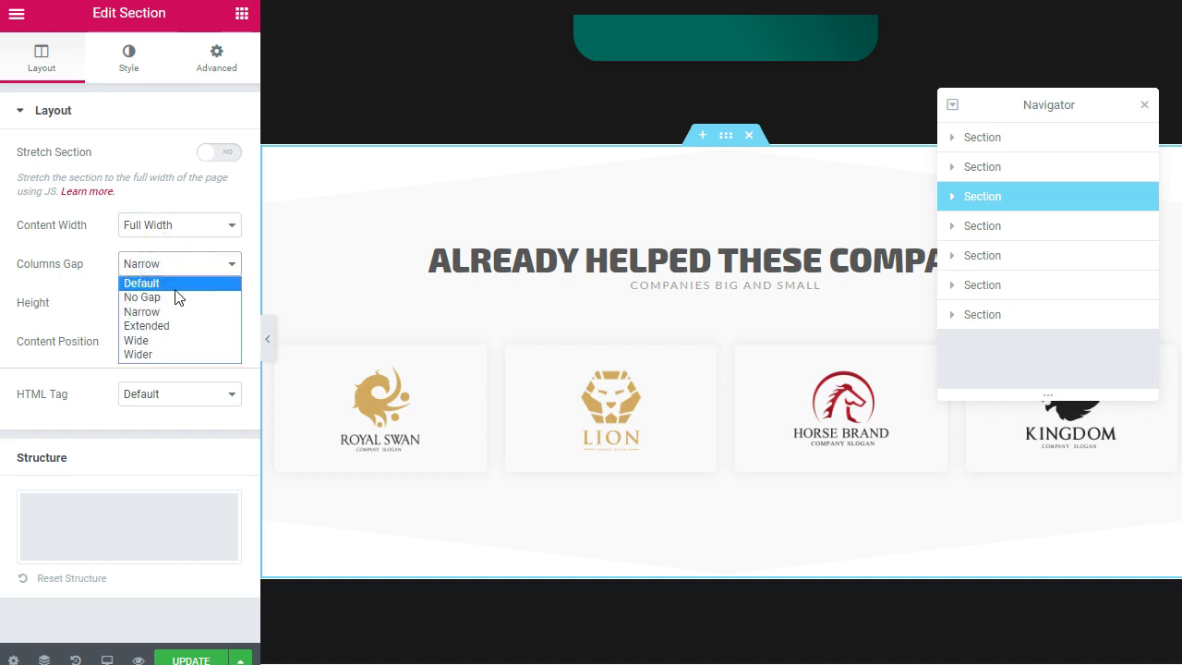
click(175, 286)
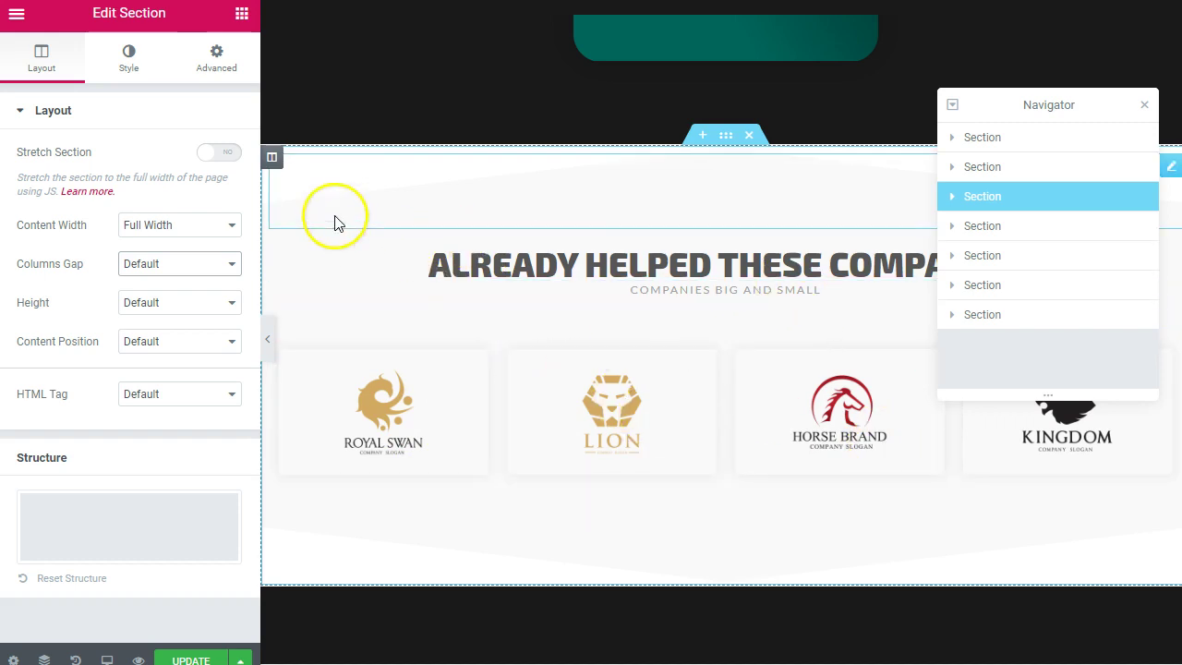
Try black and red backgrounds on the companies section and settle on white (#ffffff).
click(131, 62)
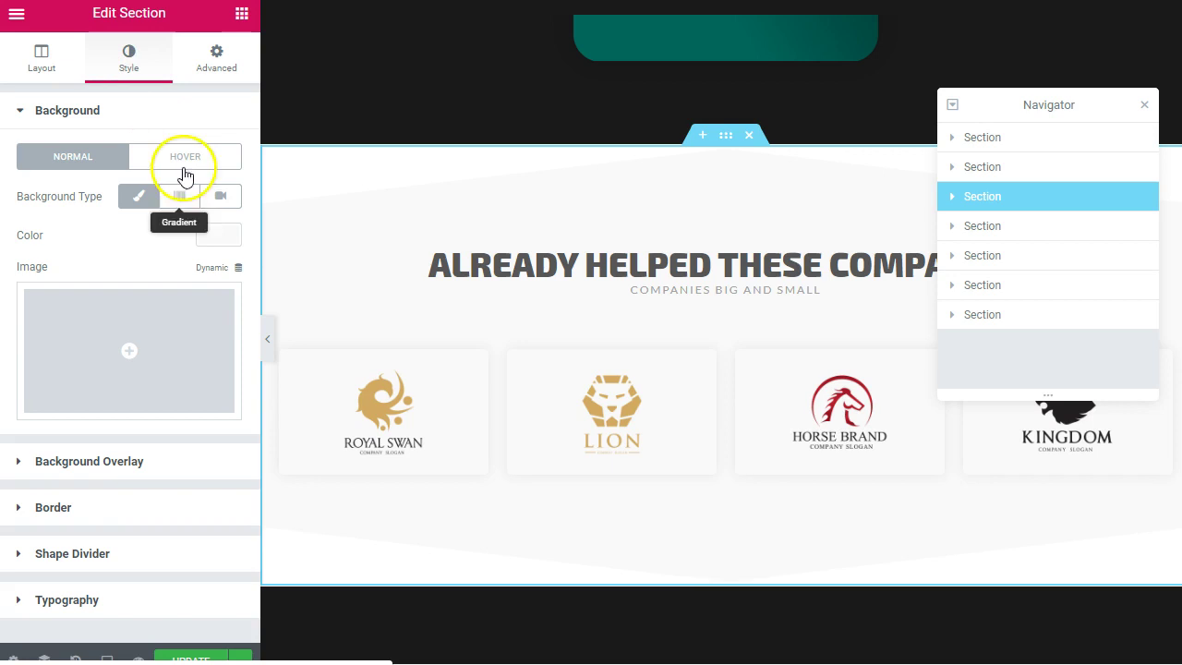
click(219, 238)
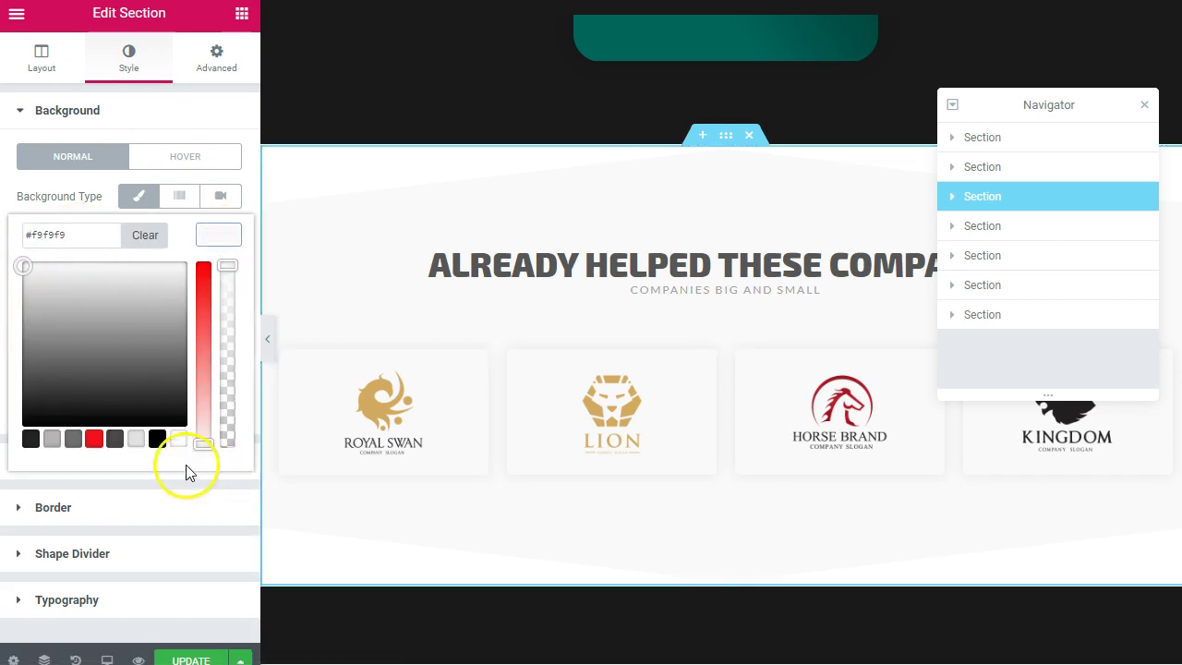
click(157, 439)
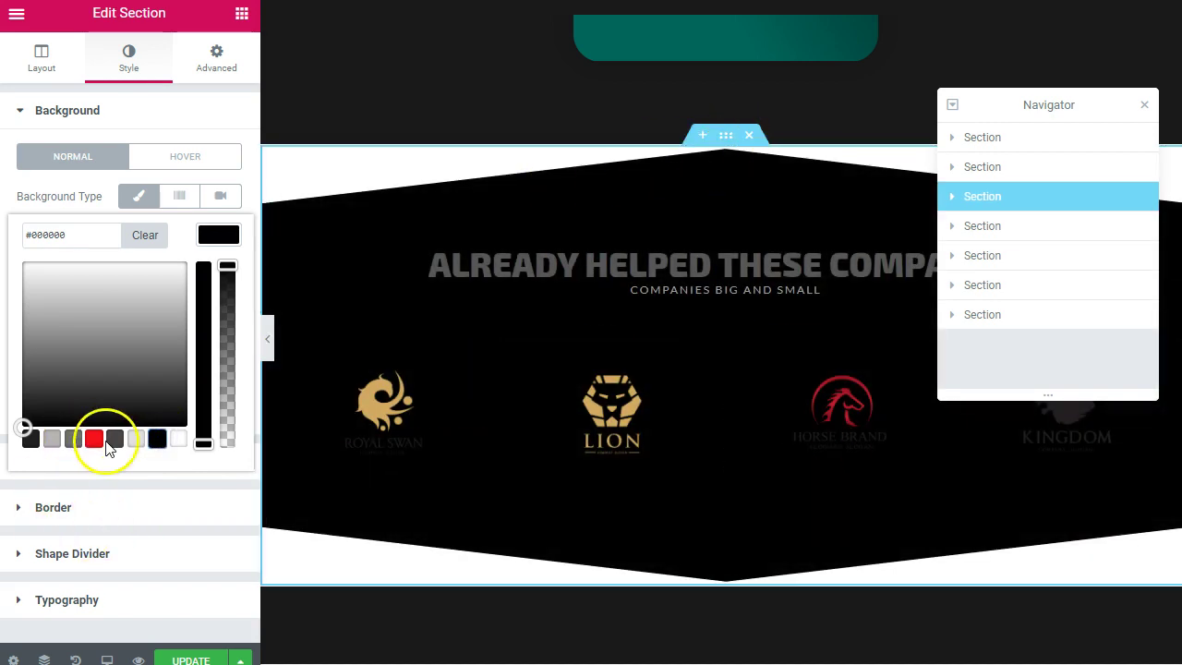
click(93, 442)
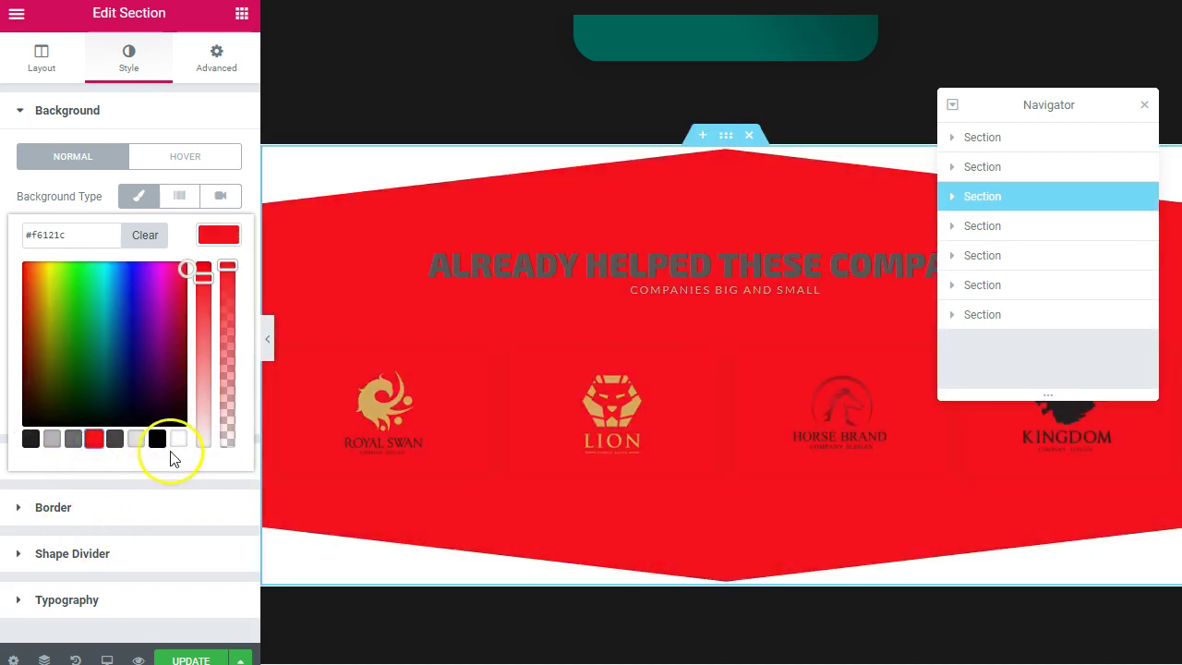
click(181, 443)
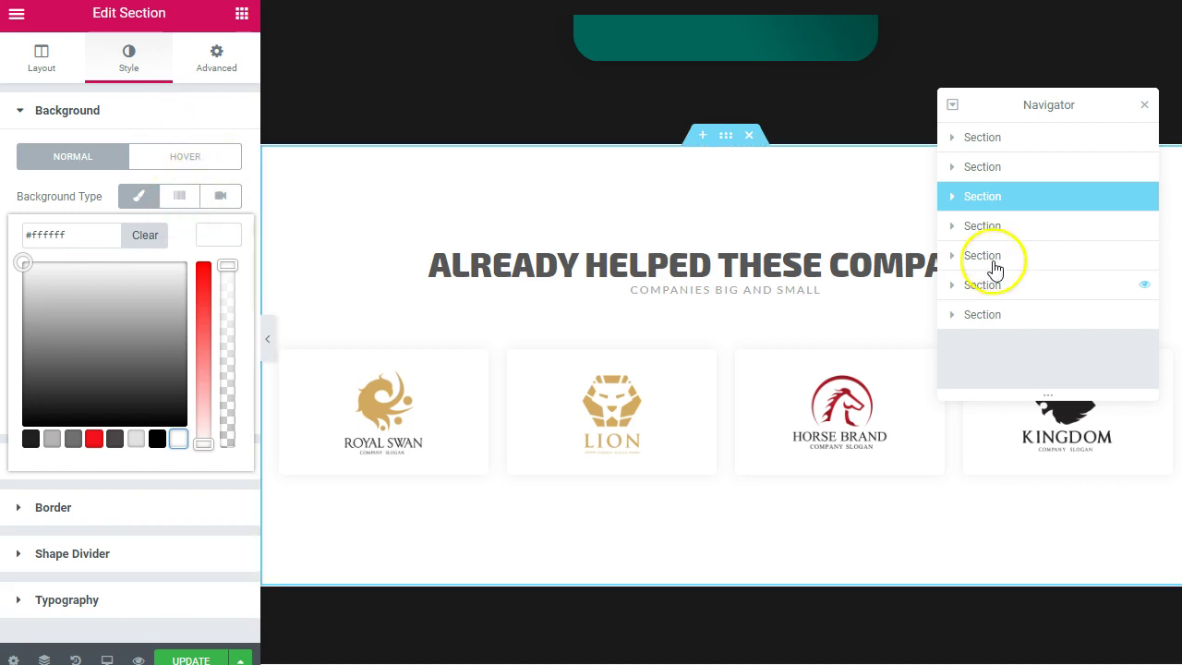
Step through the sections below the companies section, from the testimonials down to the social footer, checking each one's layout settings.
click(979, 226)
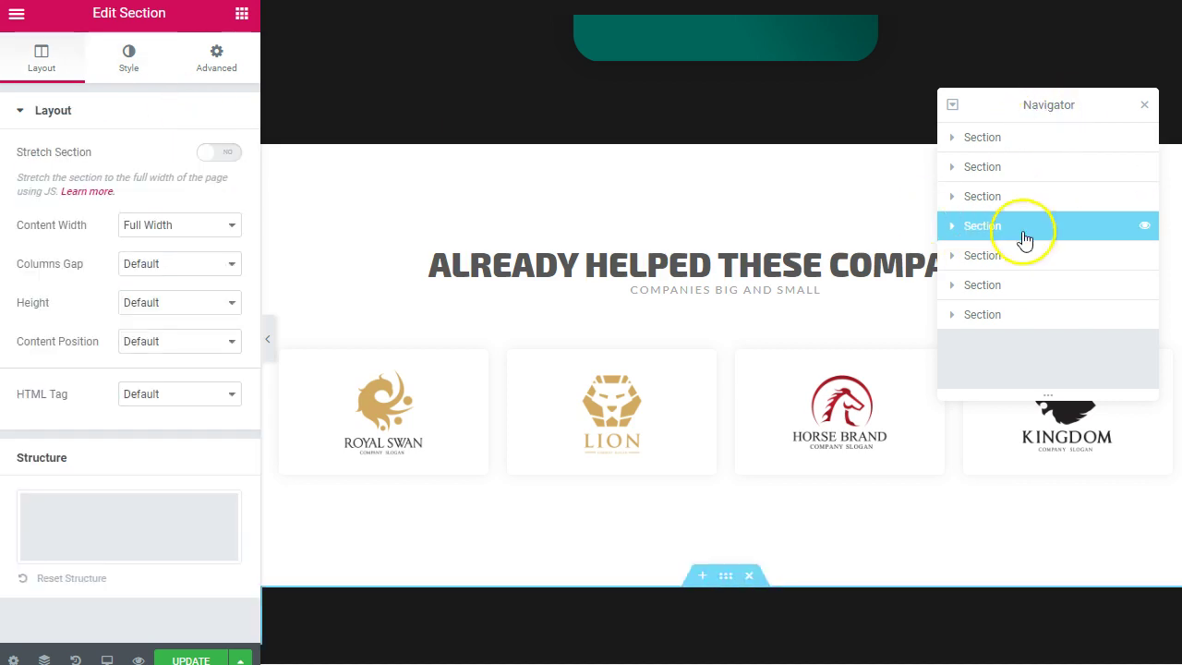
click(983, 257)
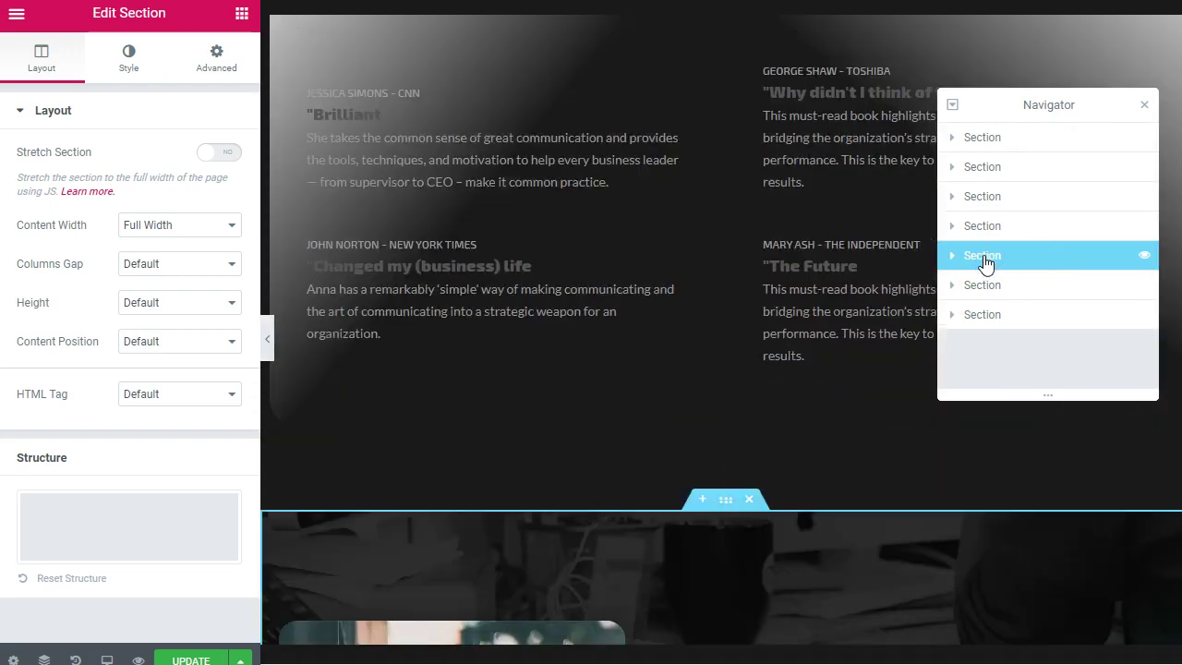
click(983, 285)
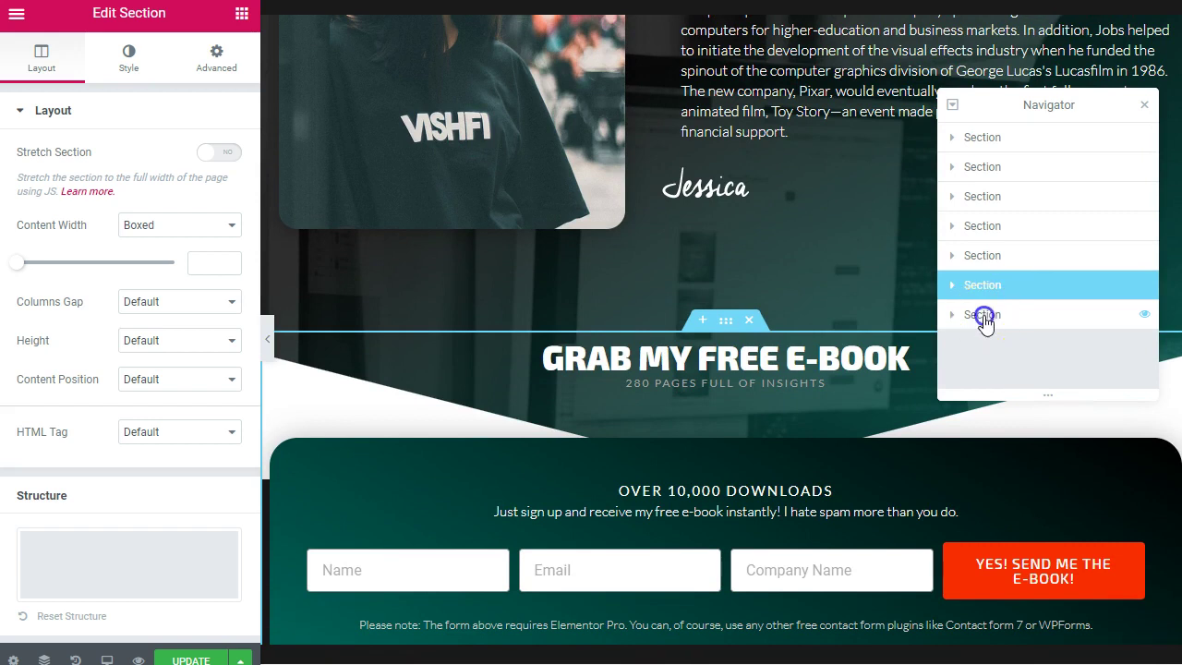
click(982, 315)
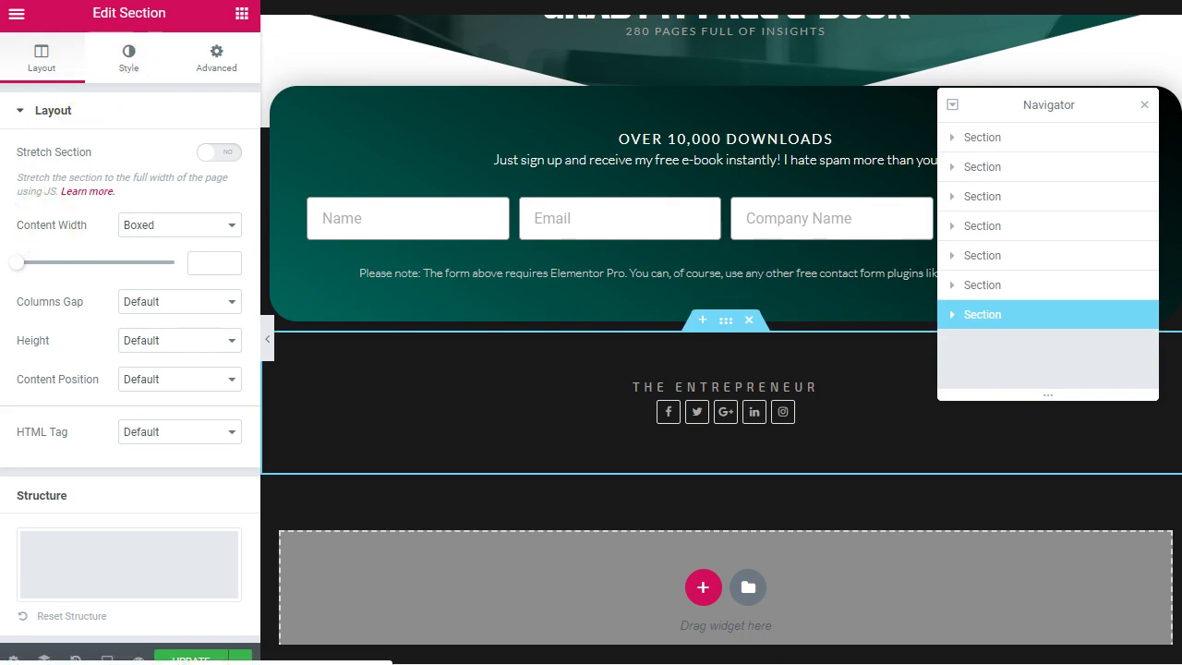
Review the footer section's Style and Advanced settings, including Scrolling Effect, Responsive, margin and padding.
click(123, 57)
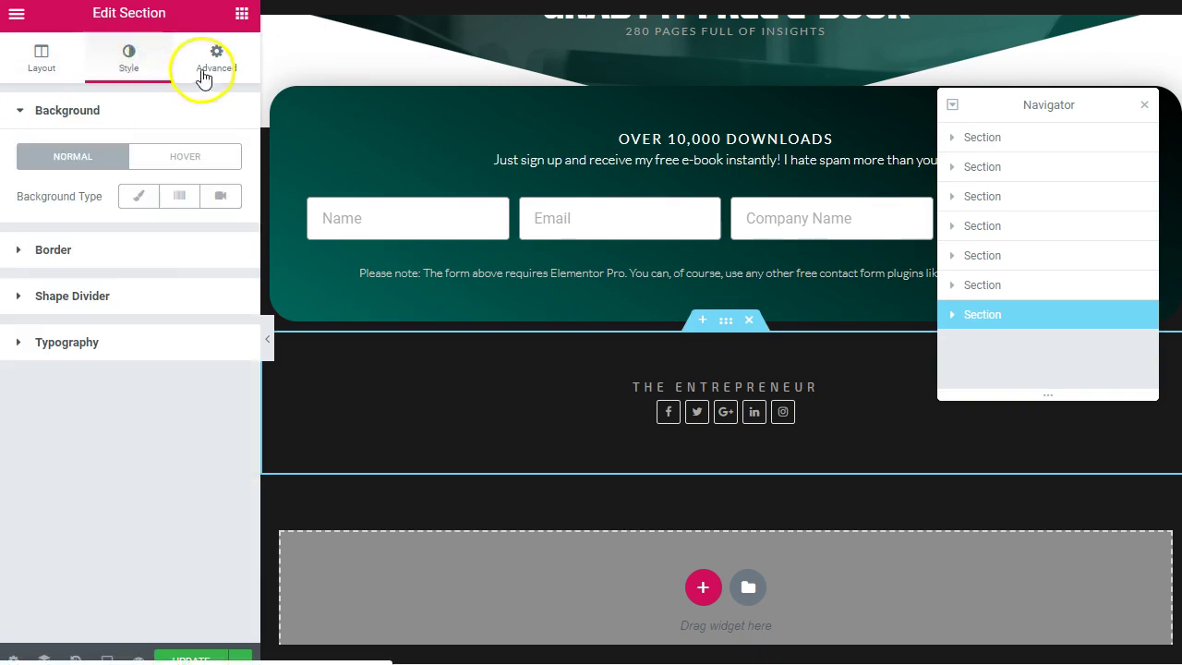
click(220, 57)
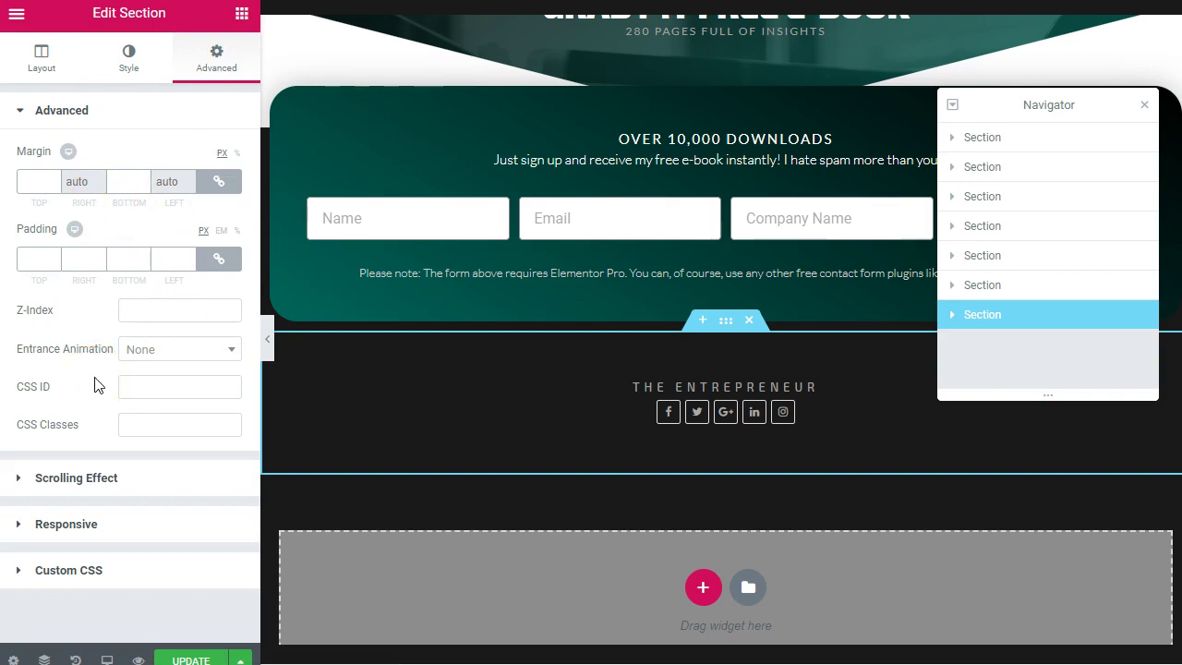
click(74, 469)
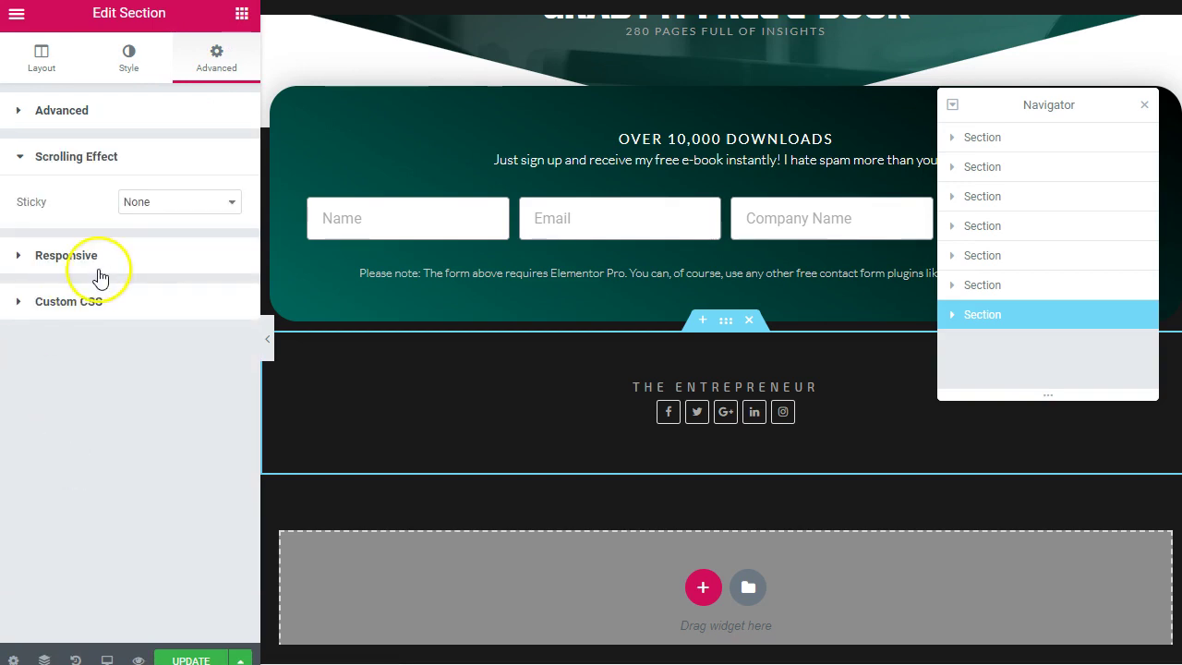
click(82, 259)
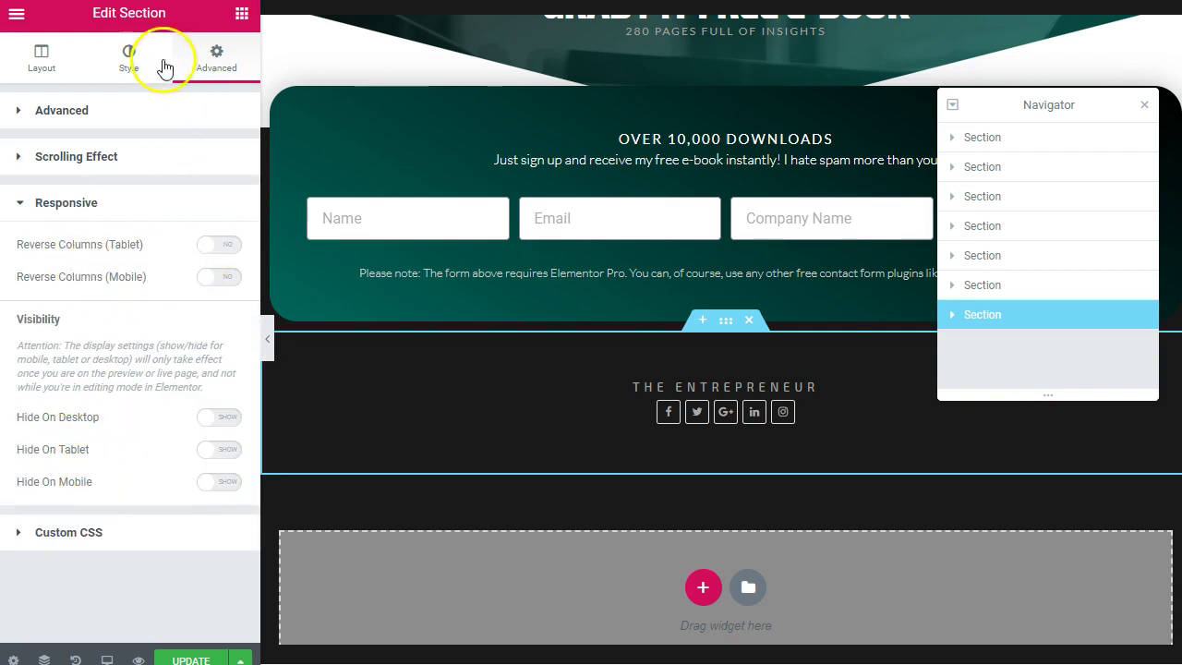
click(87, 114)
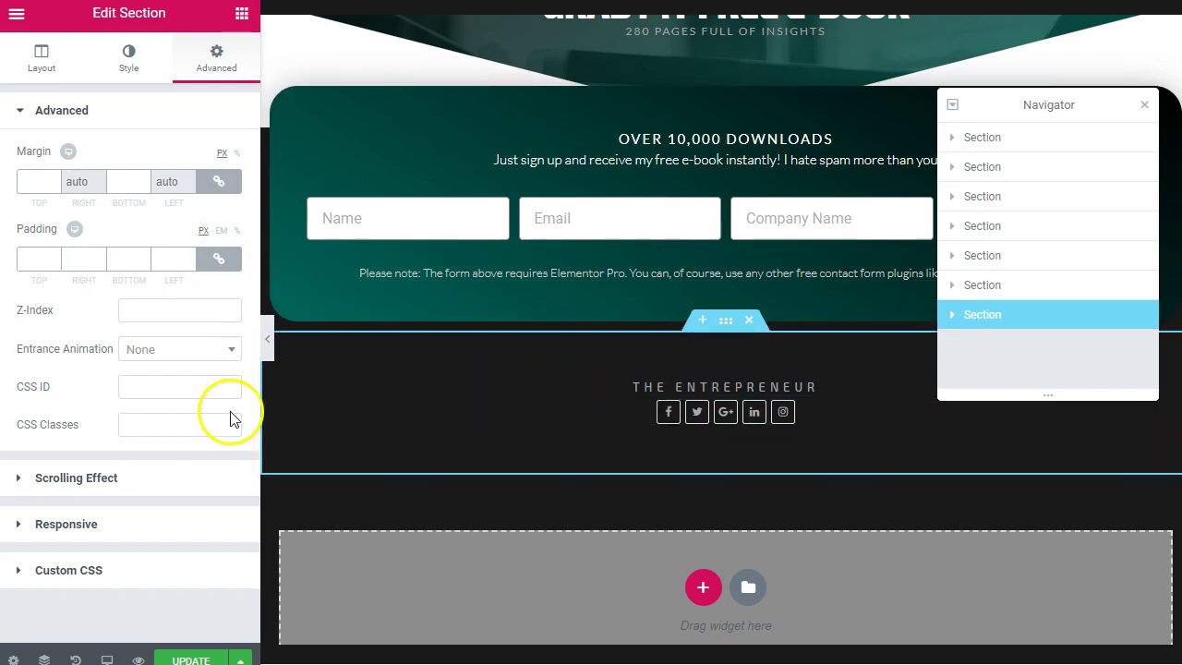
scroll(652, 296, up, 7)
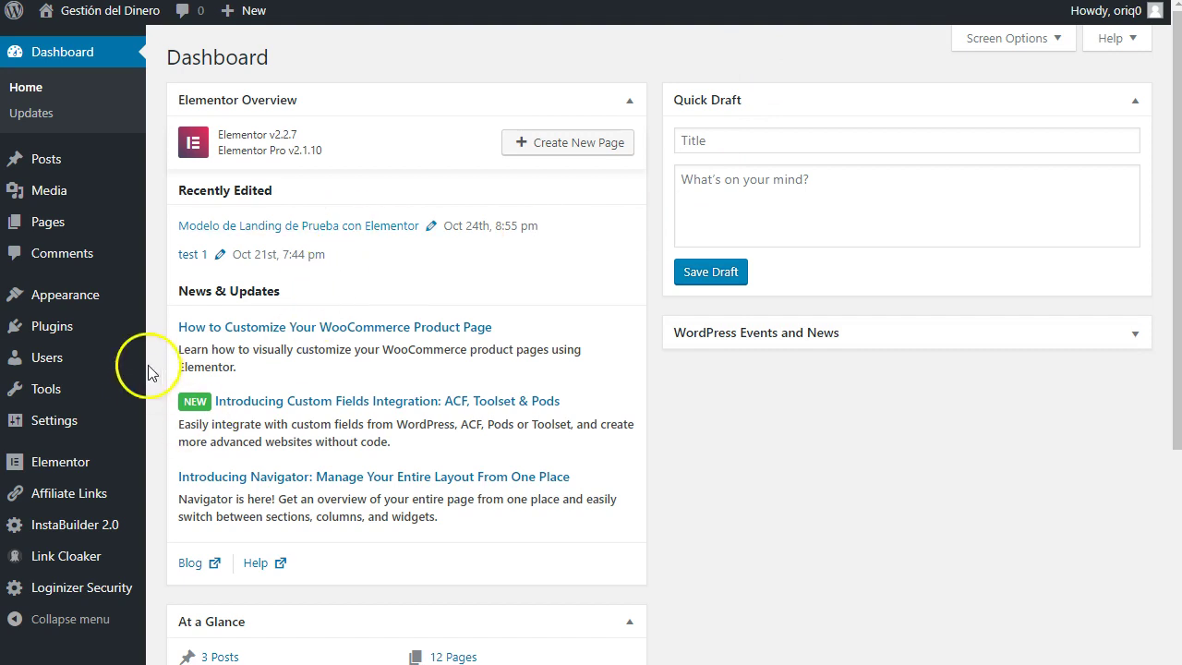
Switch to the WordPress dashboard, list the saved Elementor templates and open the DesignConf template's preview in a new tab.
mouse_move(79, 552)
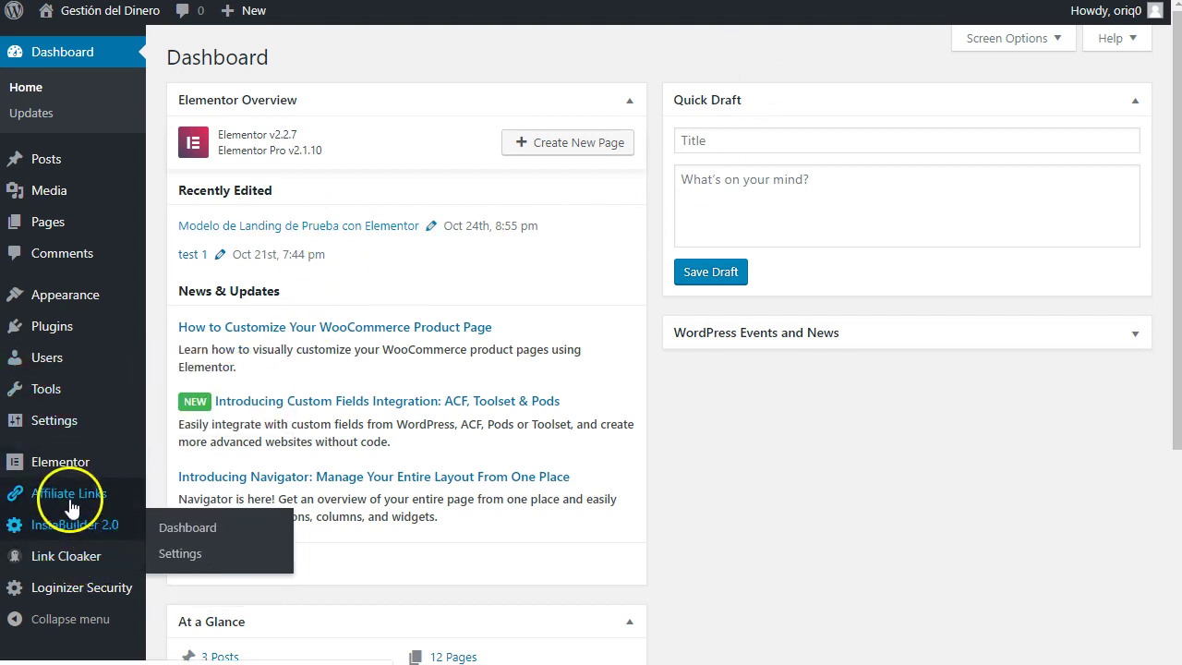
mouse_move(65, 457)
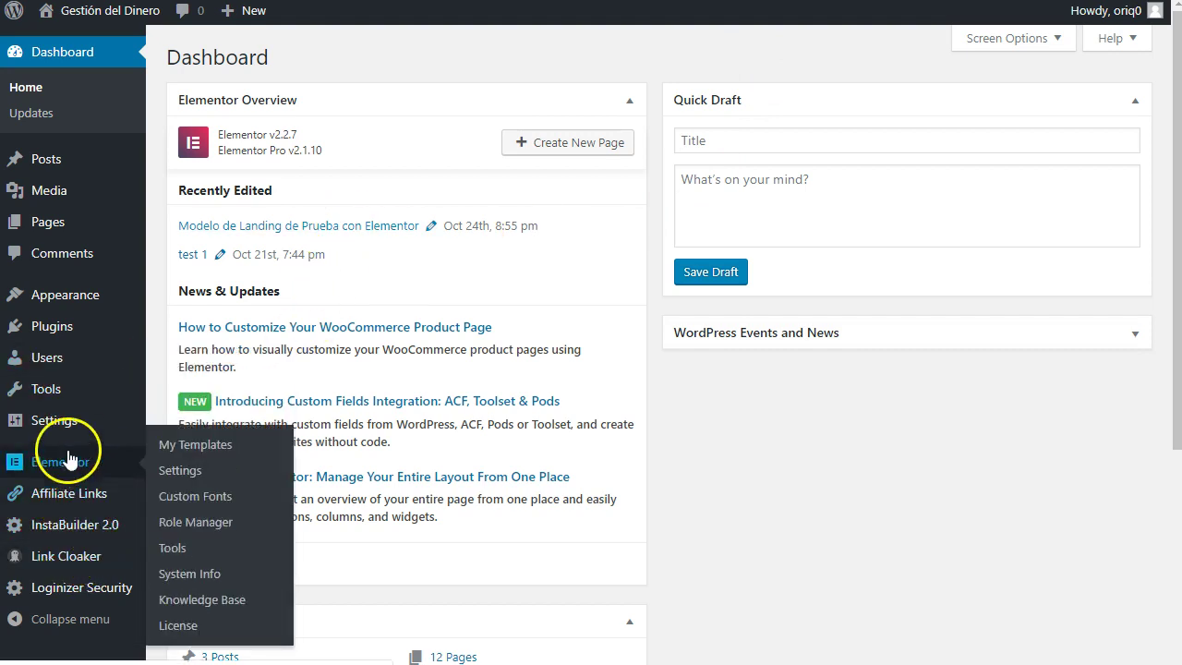
click(209, 447)
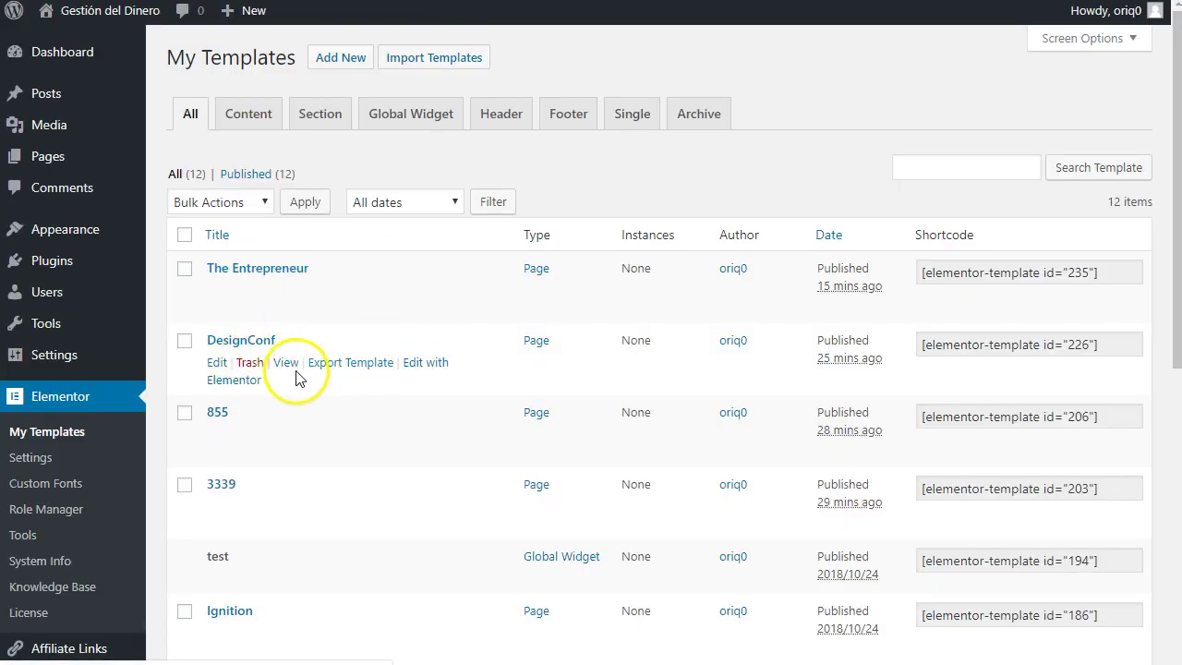
right_click(289, 371)
click(319, 383)
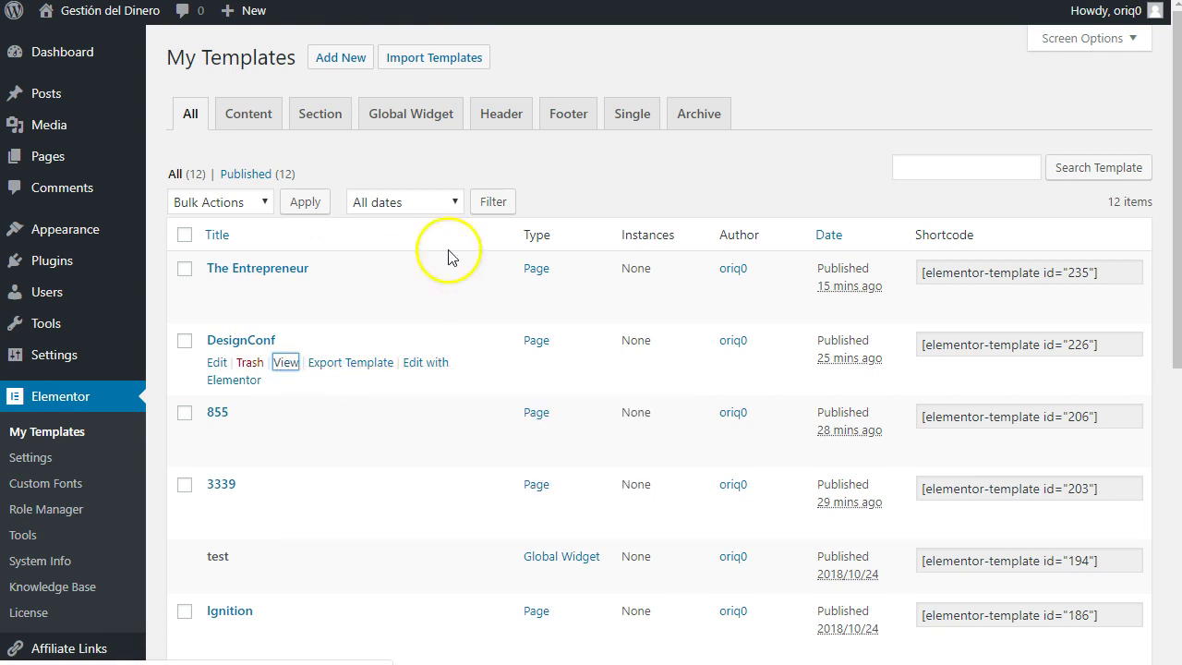
Examine the DesignConf template preview from its hero and event figures down through the "DesignConf What?" section.
click(520, 9)
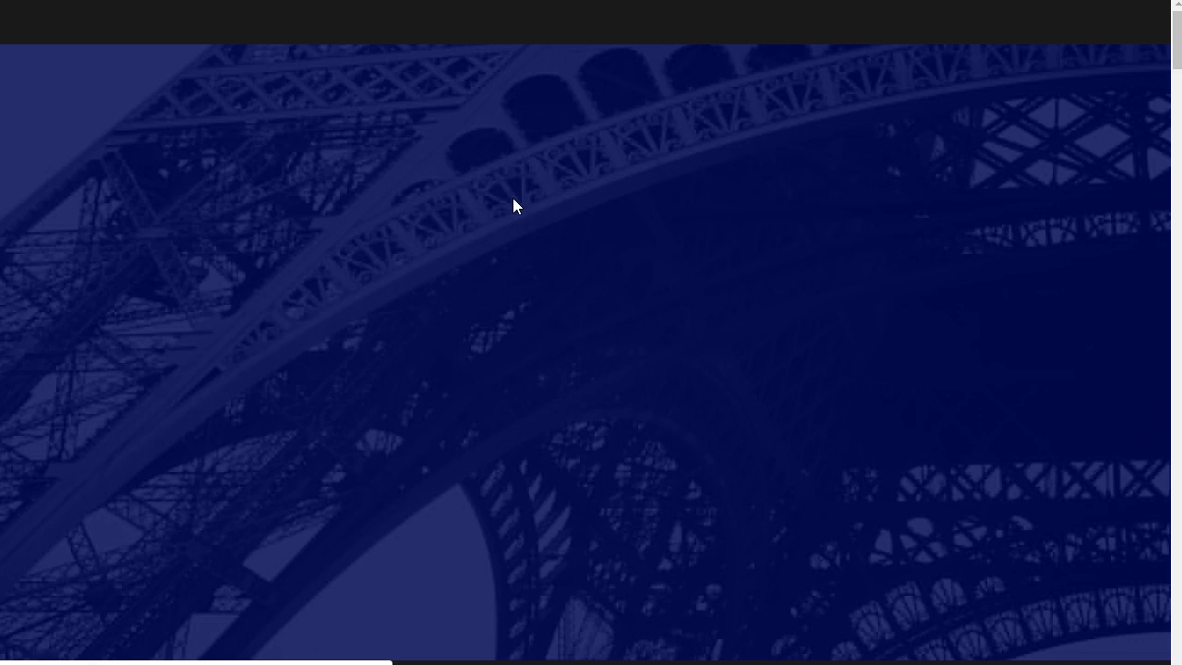
scroll(515, 203, down, 2)
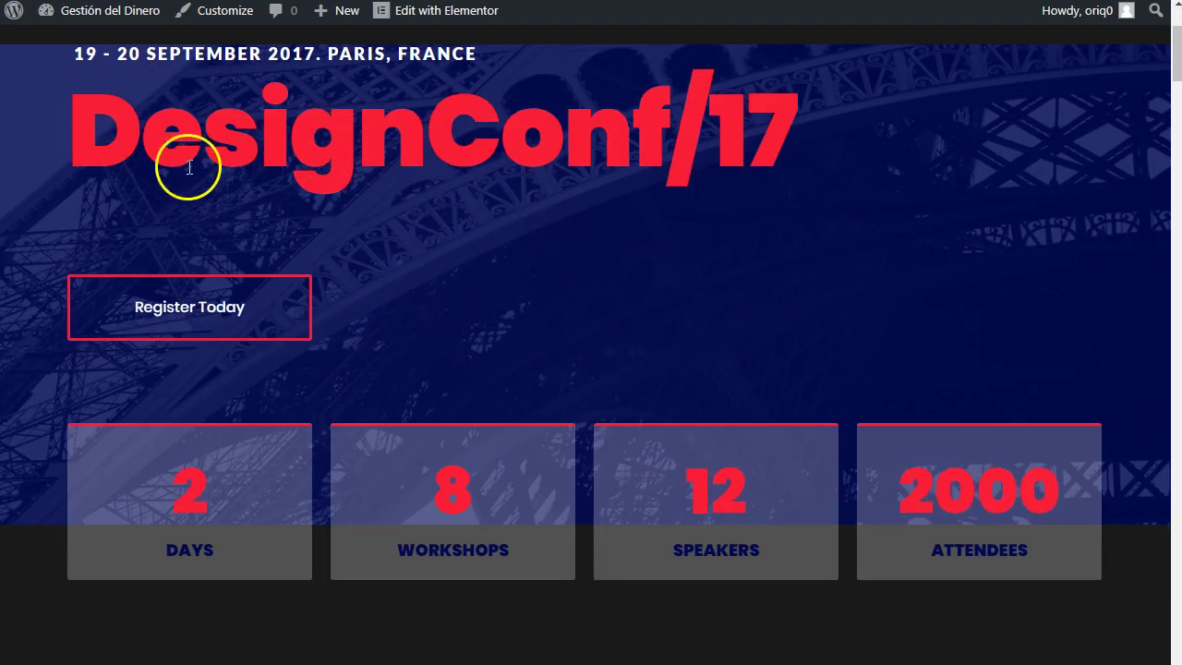
scroll(311, 247, up, 2)
scroll(461, 231, down, 4)
scroll(359, 309, down, 15)
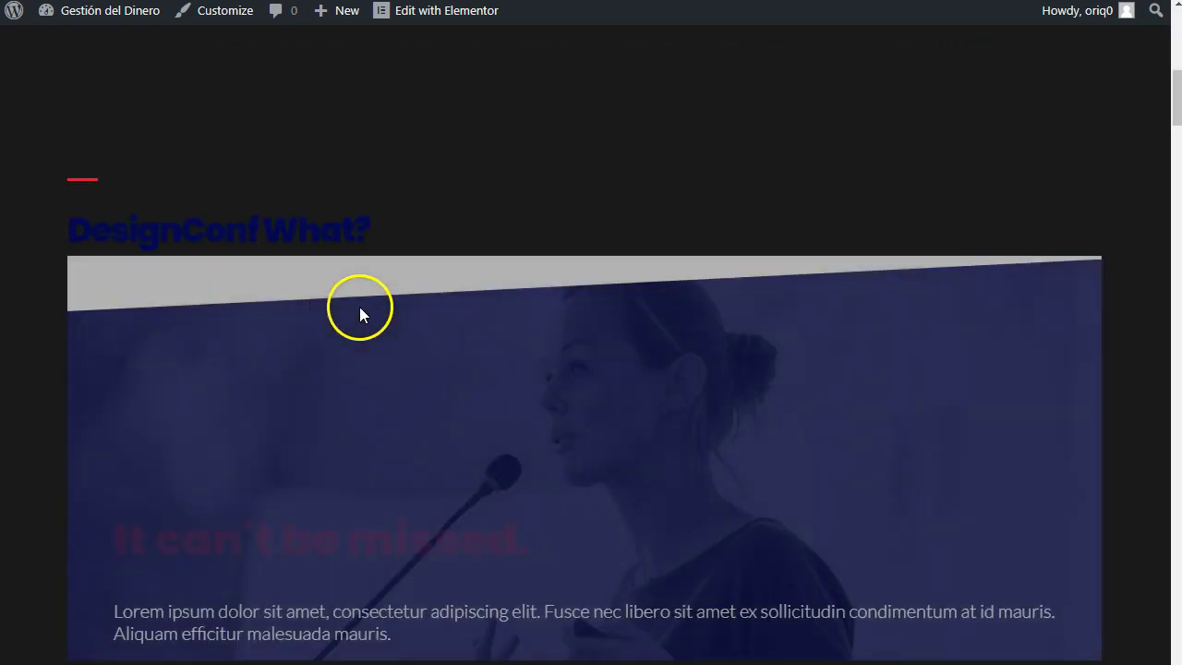
scroll(382, 304, down, 12)
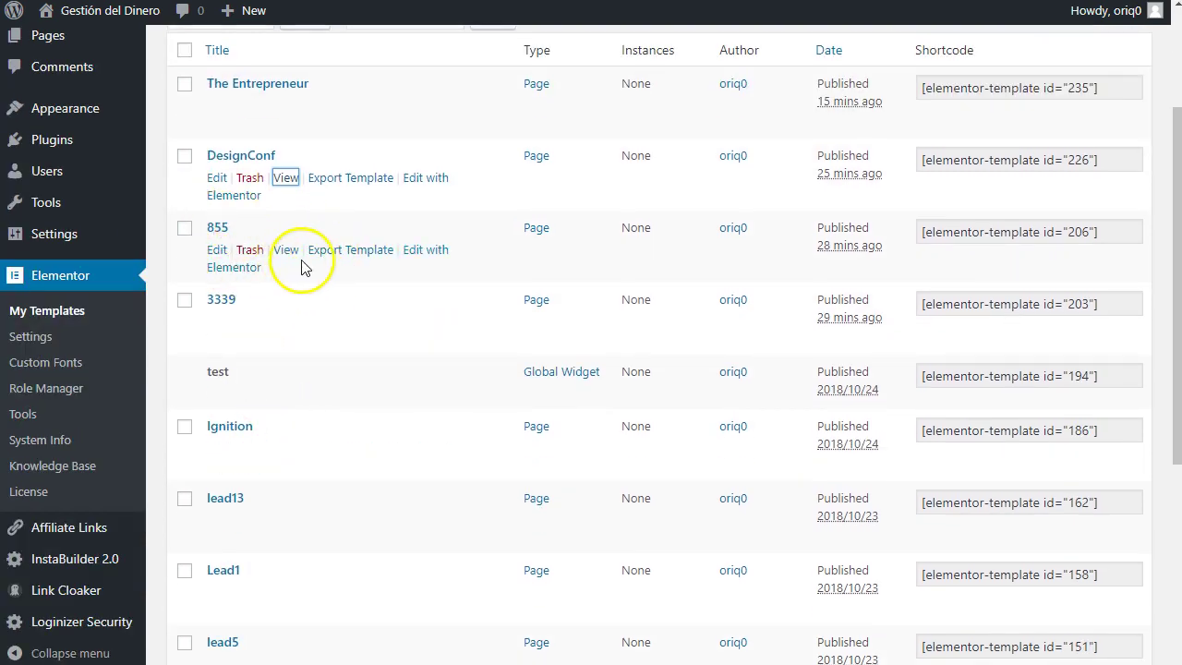
Open previews of the 855 and 3339 templates from the template list in new tabs.
right_click(289, 256)
click(339, 268)
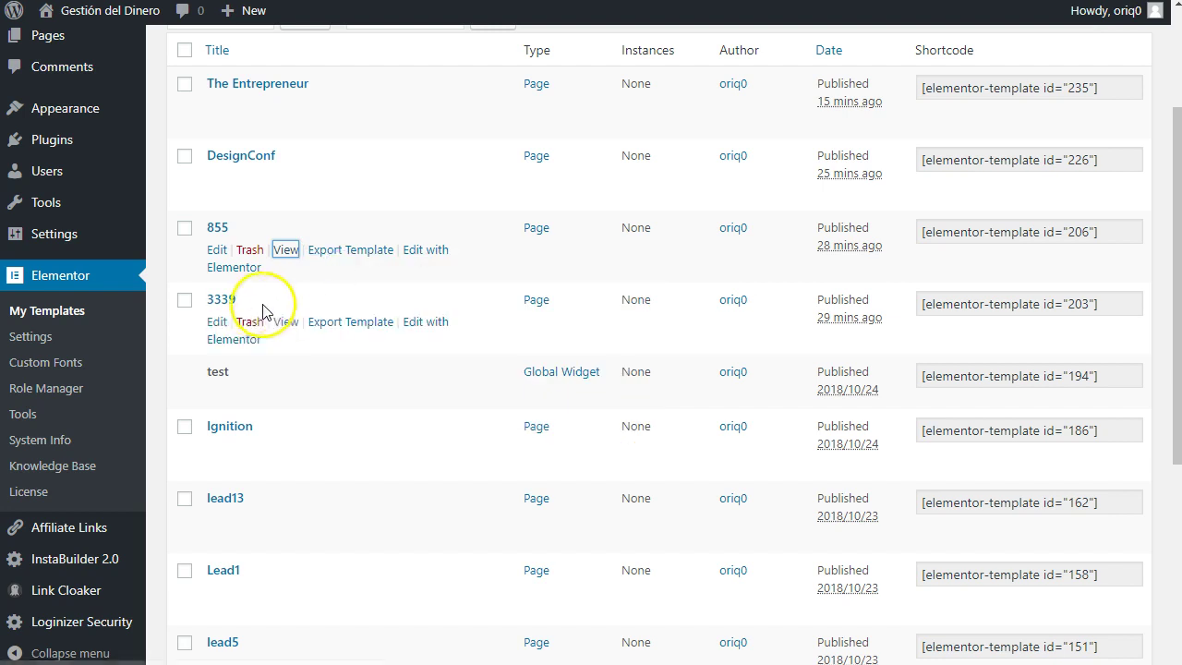
right_click(288, 322)
click(307, 337)
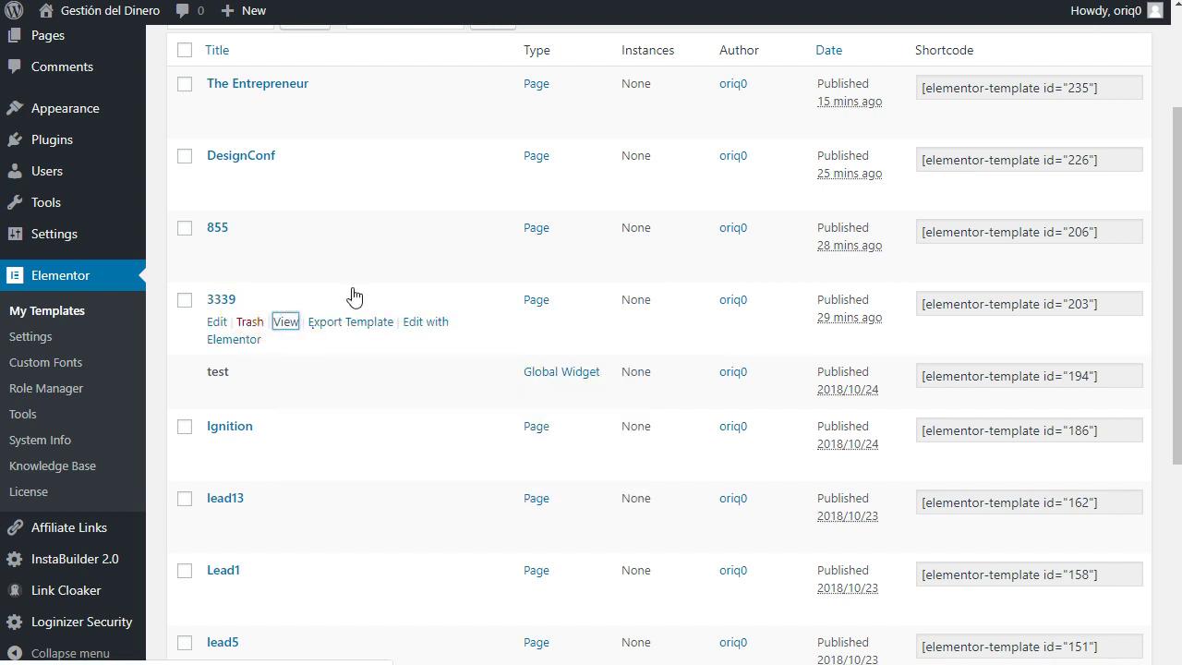
Examine the personal trainer template preview from the sign-up form down to the closing free-session call to action.
key(ctrl+Tab)
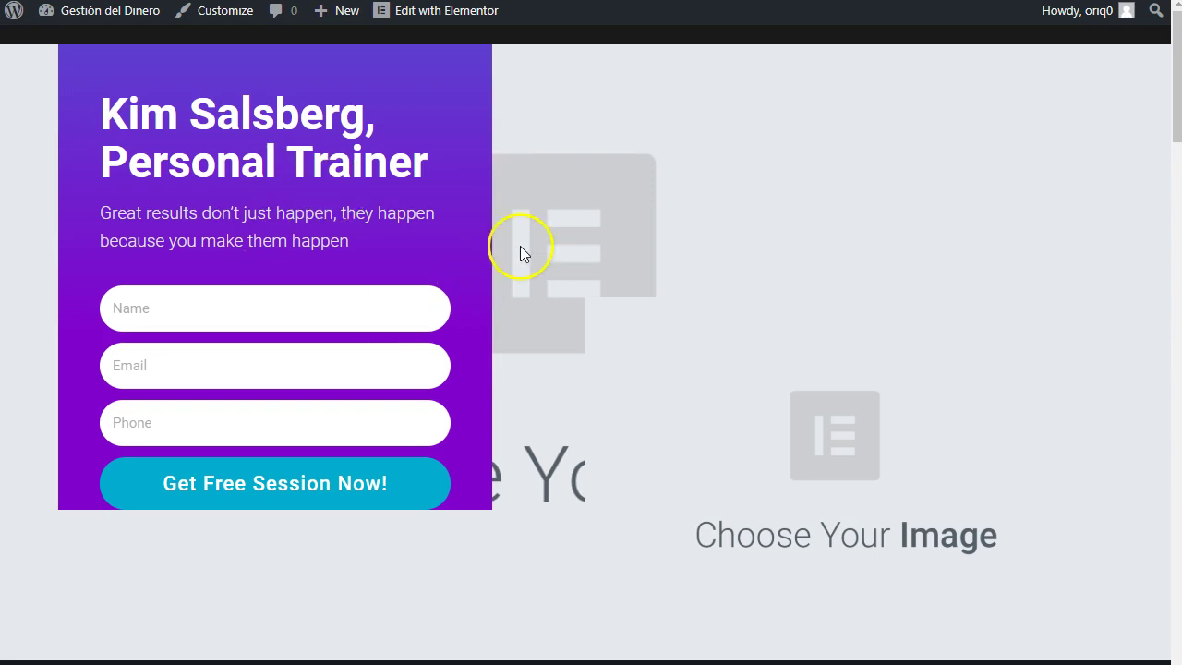
scroll(570, 356, down, 10)
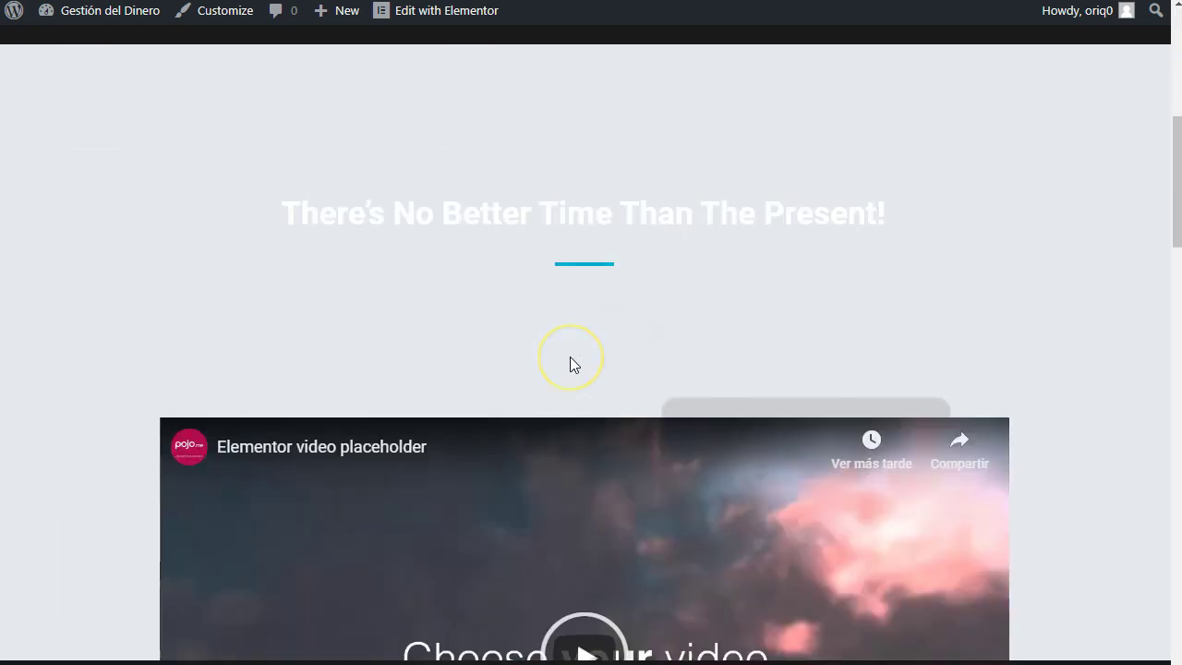
scroll(570, 359, down, 12)
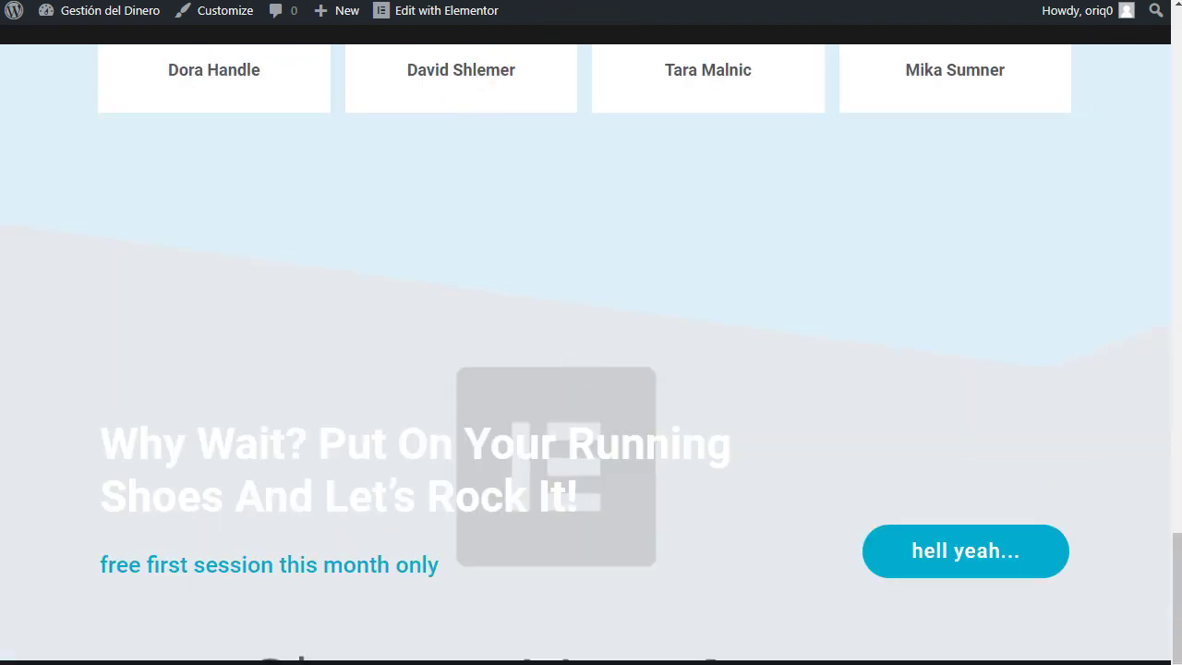
Examine the Black Friday template preview from its header and 25% off banner down to the coupon section.
key(ctrl+Tab)
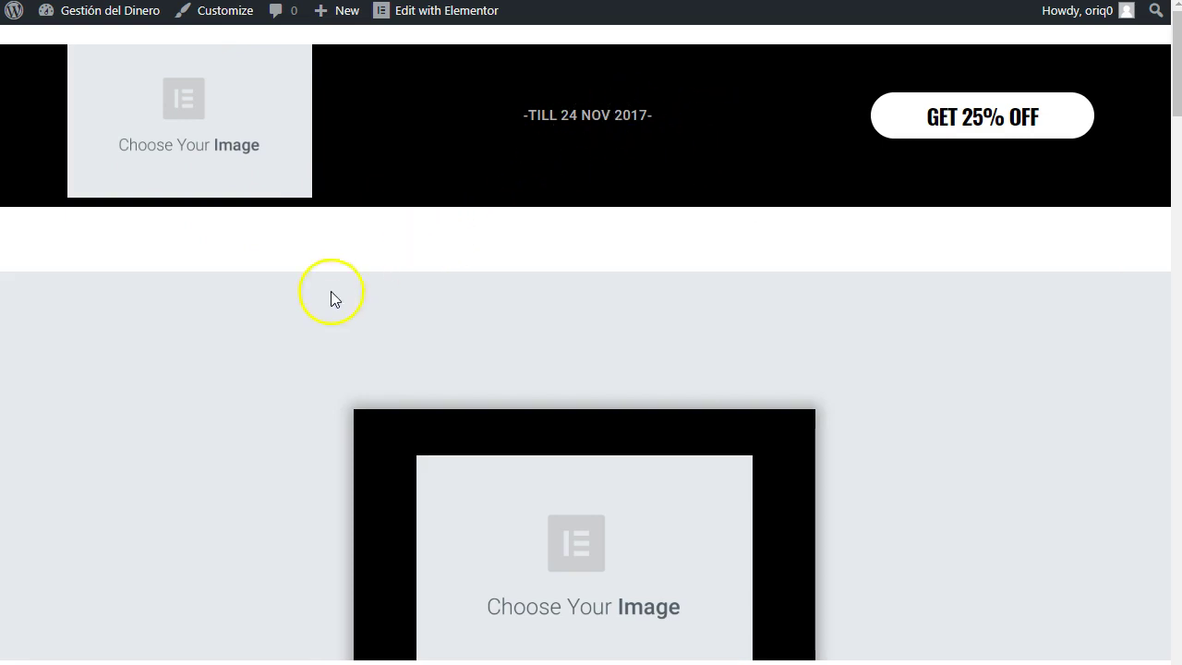
scroll(204, 368, down, 5)
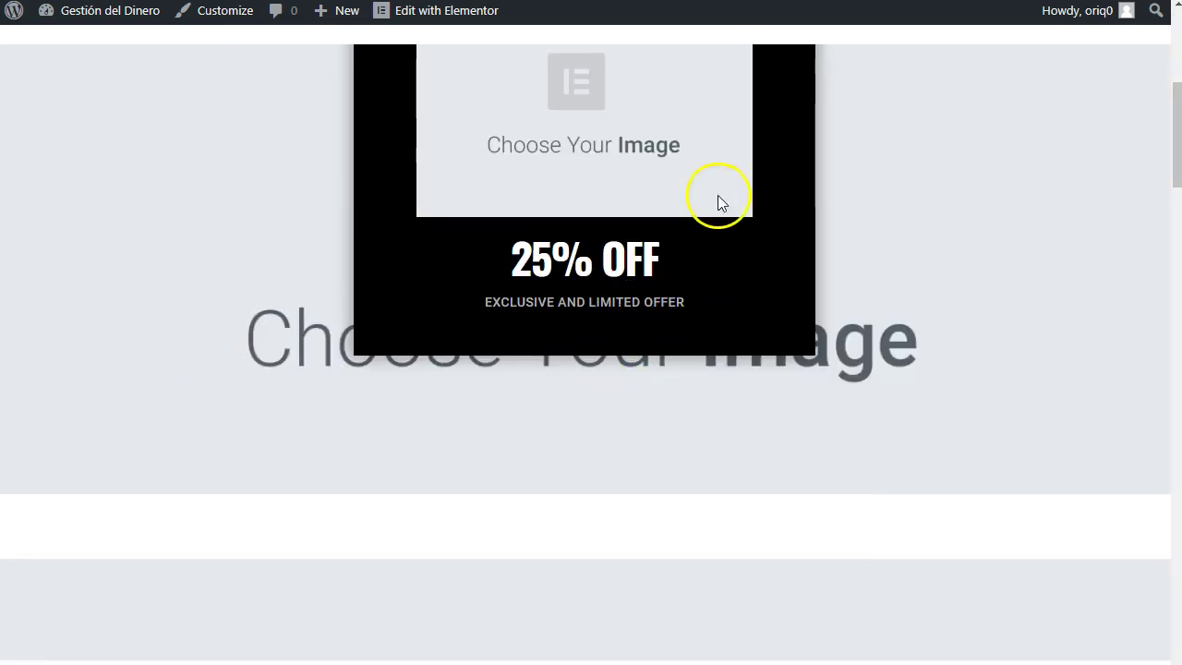
scroll(351, 344, down, 4)
scroll(338, 349, up, 3)
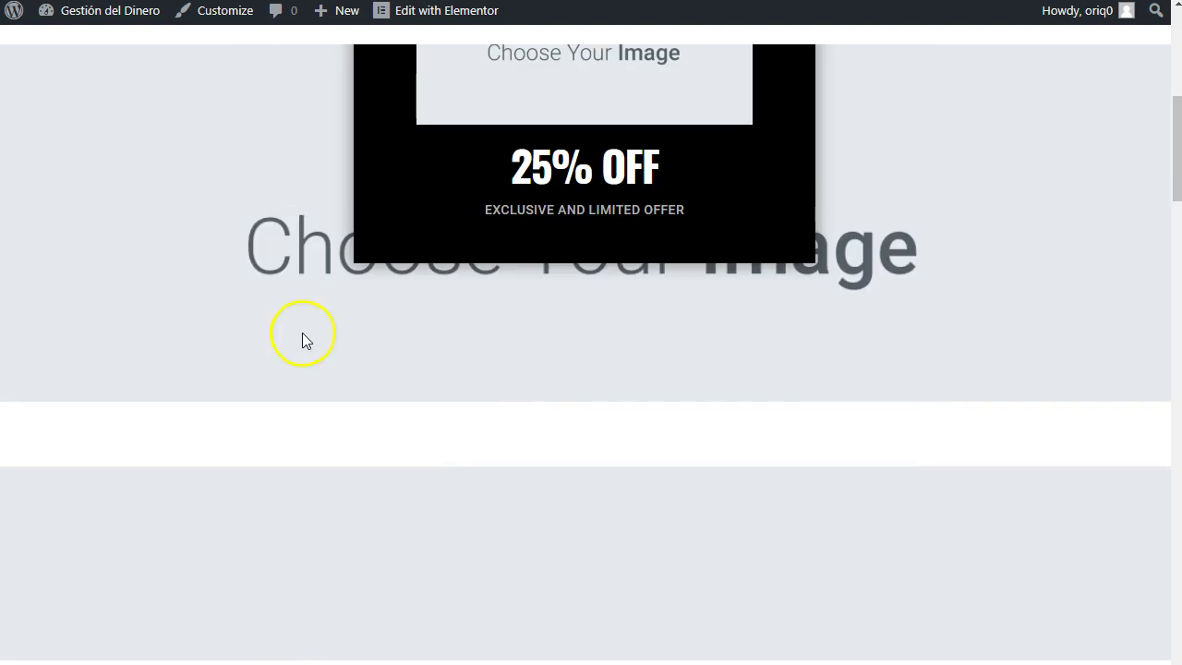
scroll(235, 351, up, 4)
scroll(235, 351, down, 2)
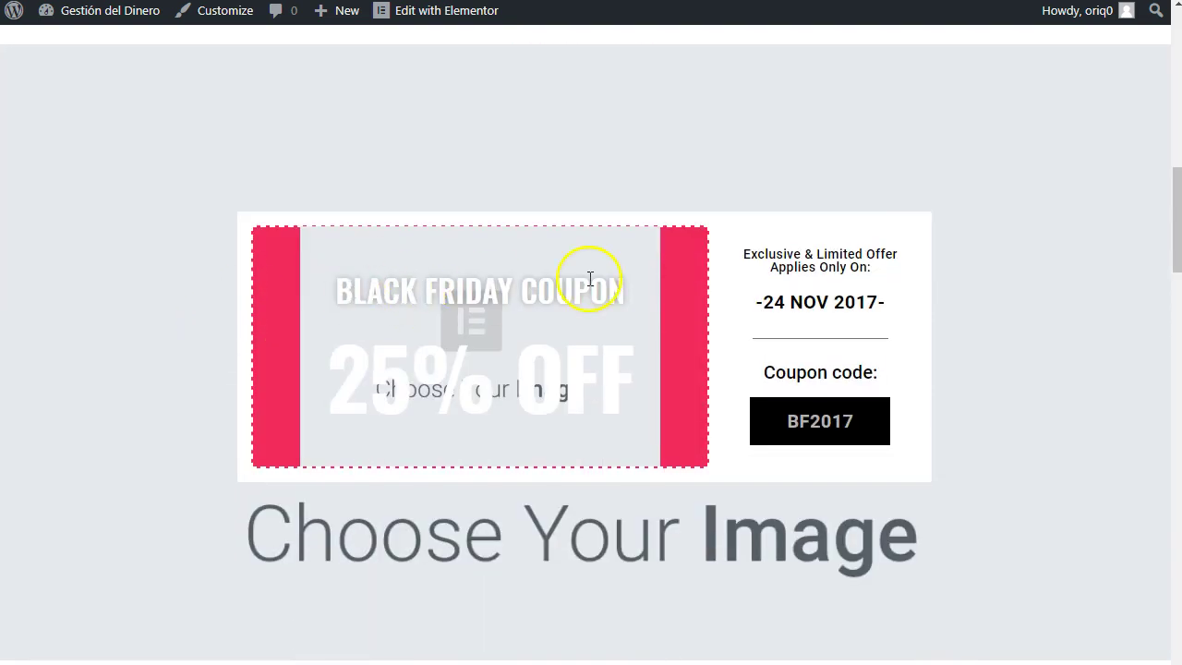
scroll(850, 303, down, 1)
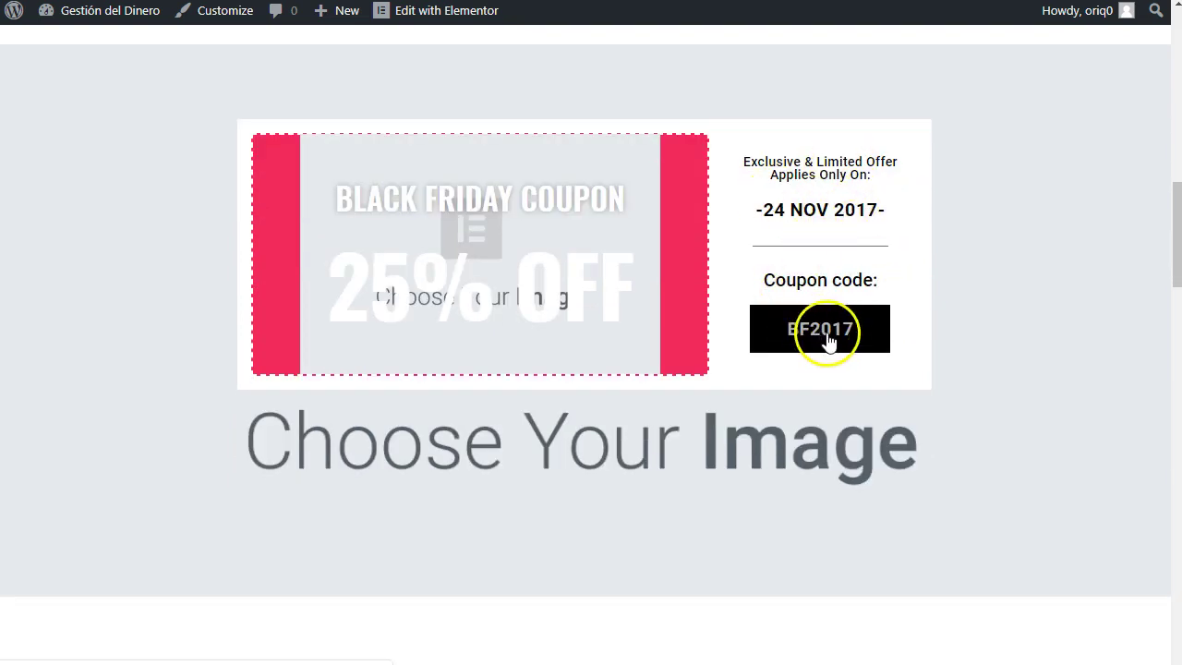
Examine the rest of the Black Friday template, from the Glow Powder product offer to the makeup and styling session form.
scroll(748, 231, down, 3)
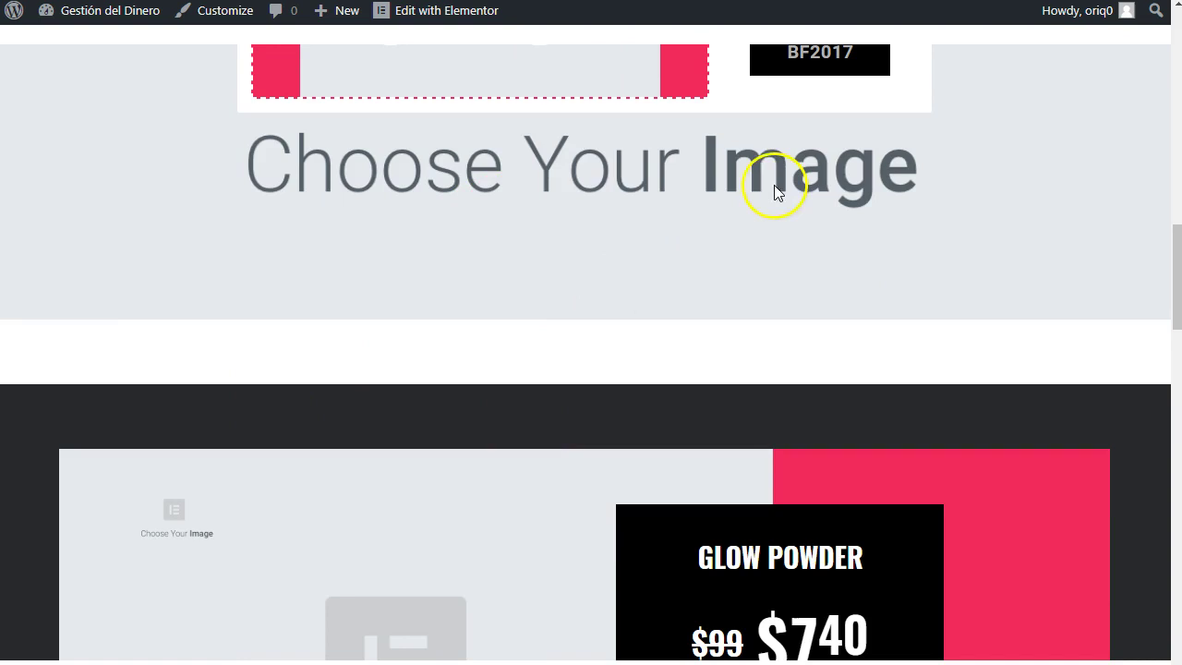
scroll(430, 364, down, 3)
scroll(482, 349, down, 6)
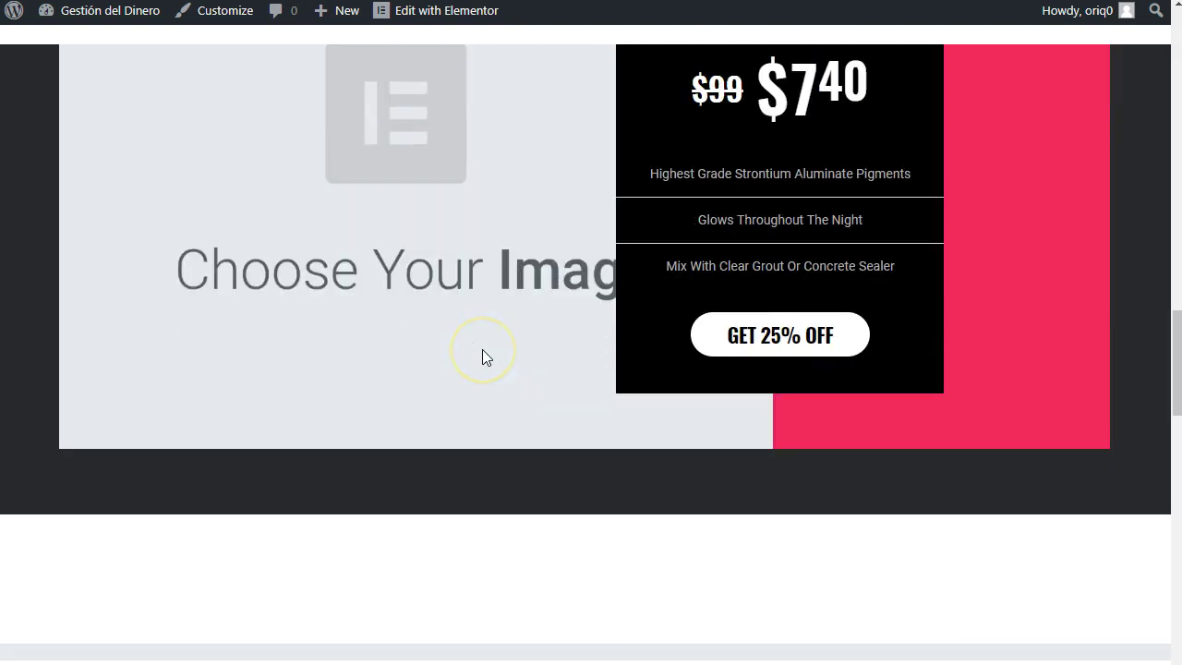
scroll(482, 349, down, 10)
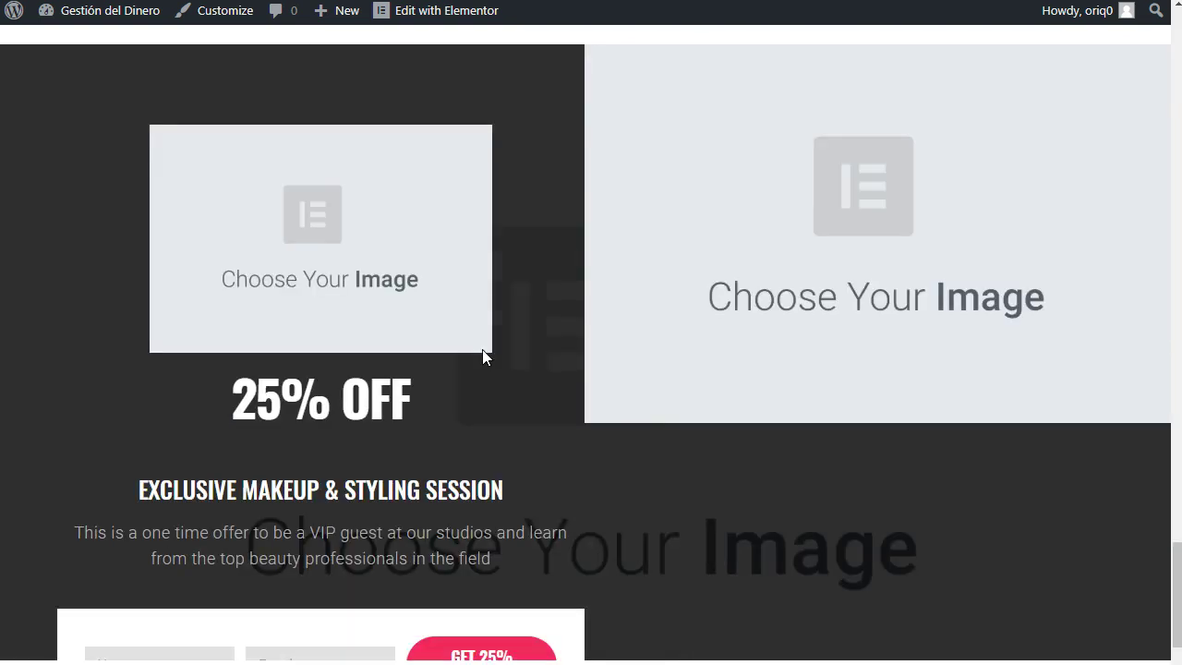
scroll(483, 356, up, 3)
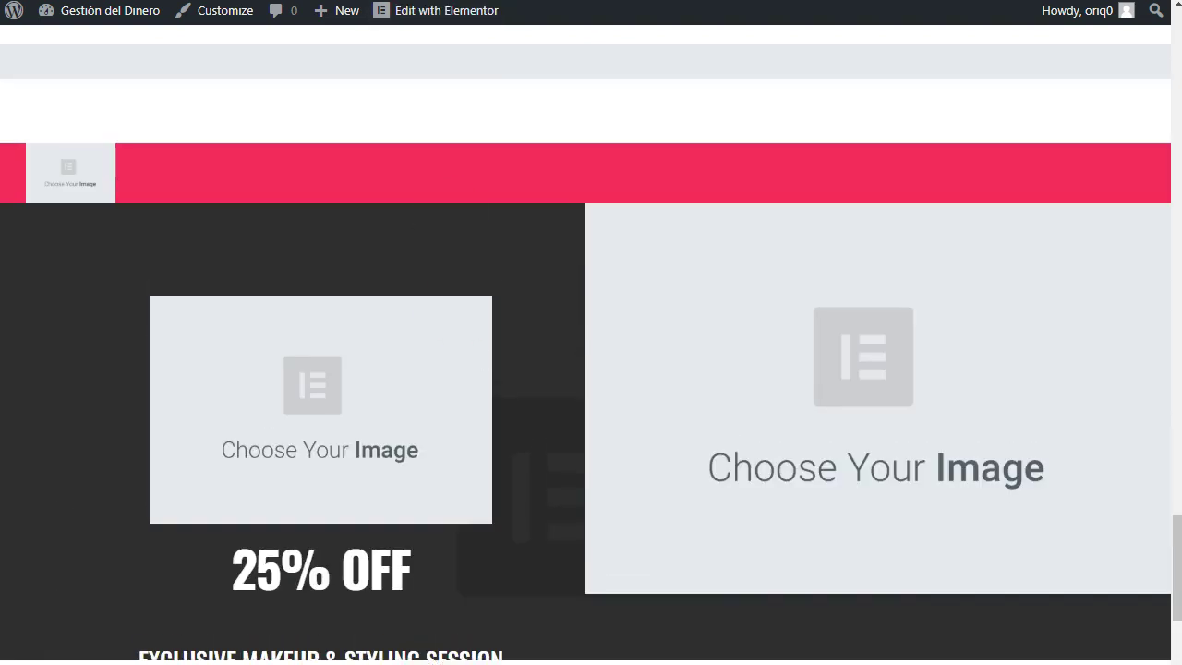
scroll(586, 345, down, 5)
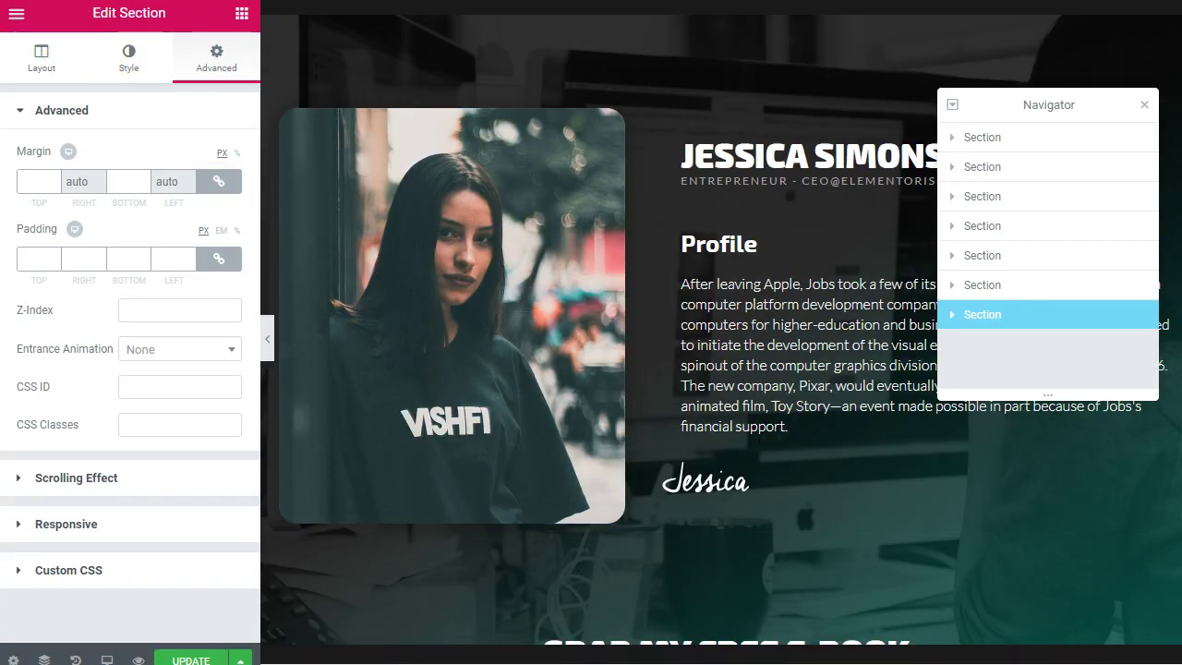
Return to the Elementor editor and exit the landing page to the dashboard without saving its changes.
click(16, 14)
click(88, 406)
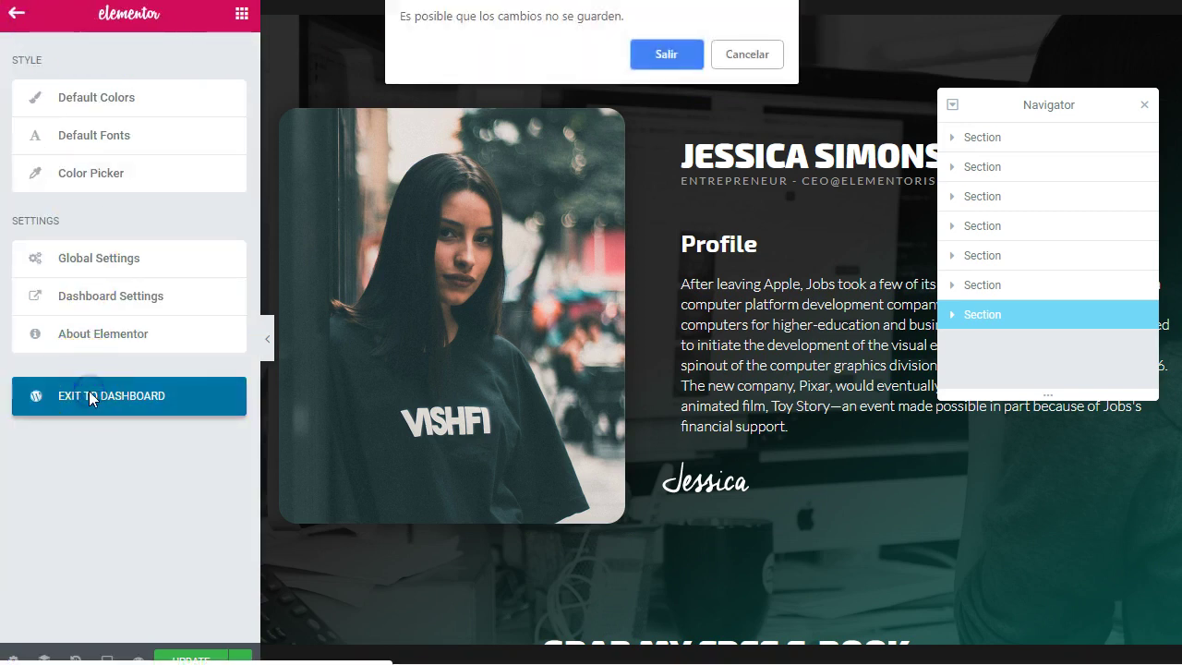
click(666, 55)
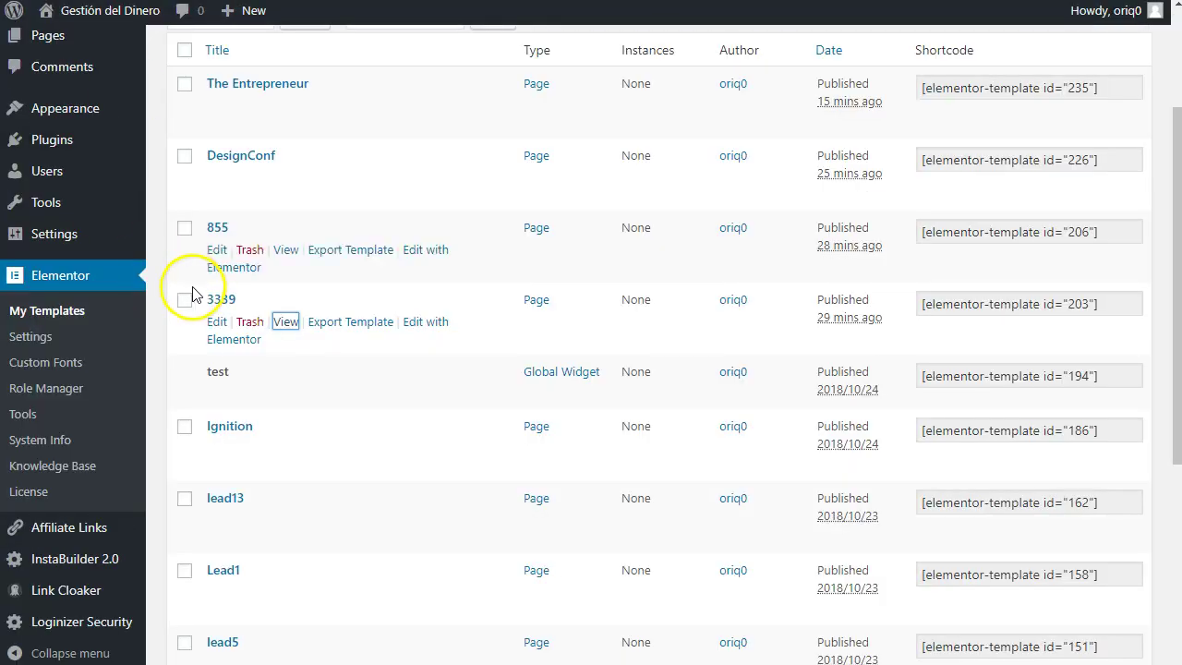
Open the previews of the saved BonusPage5, 879 and corfu templates in separate browser tabs.
scroll(342, 422, down, 1)
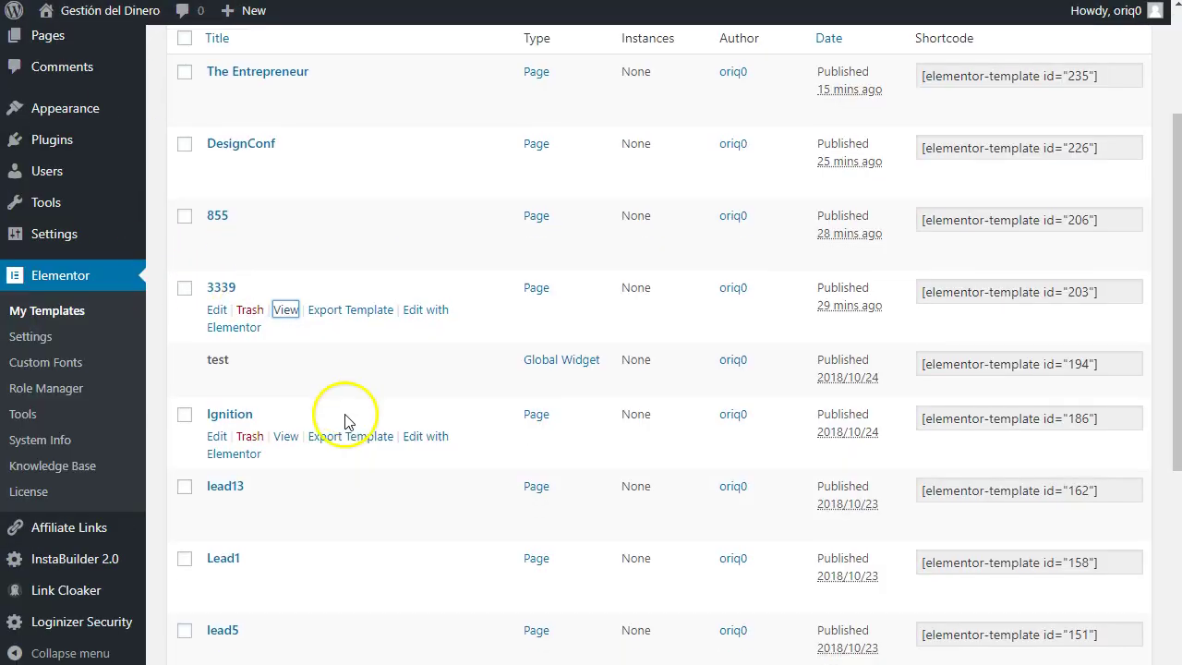
scroll(308, 380, down, 1)
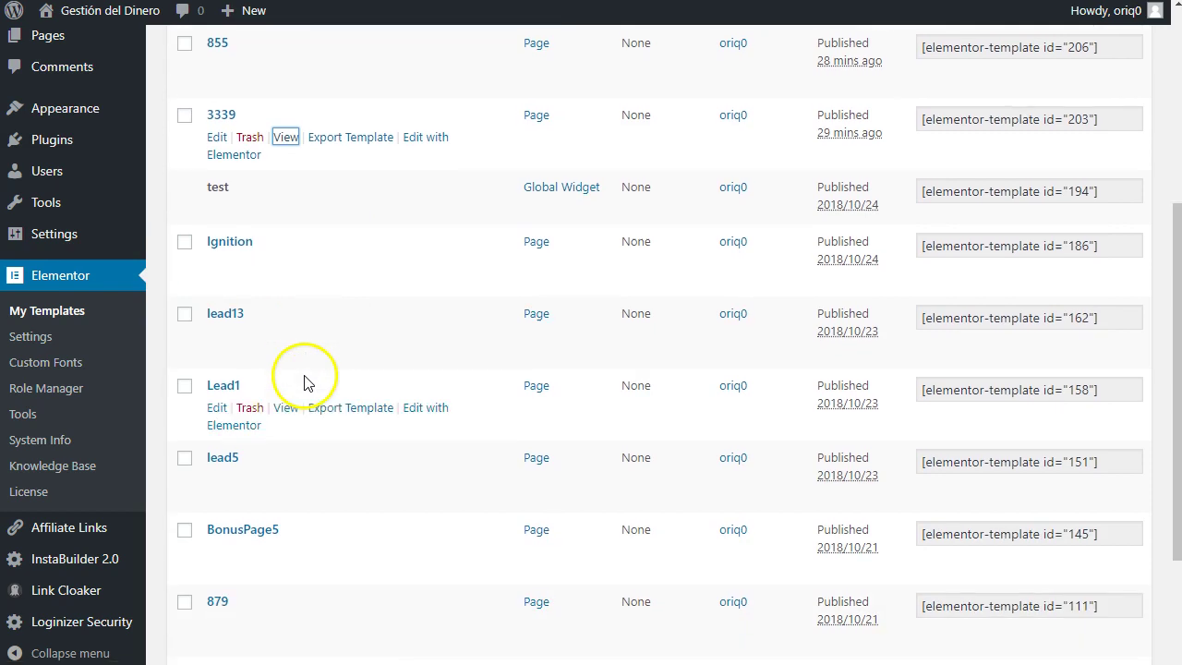
scroll(348, 473, down, 2)
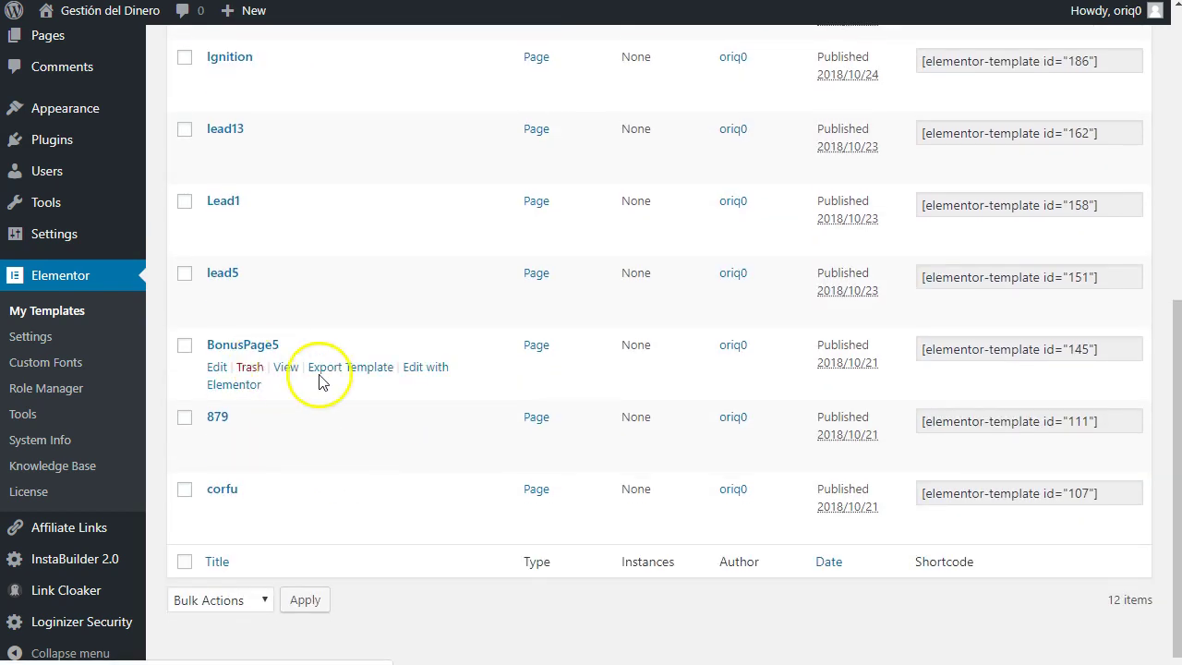
right_click(285, 372)
click(342, 385)
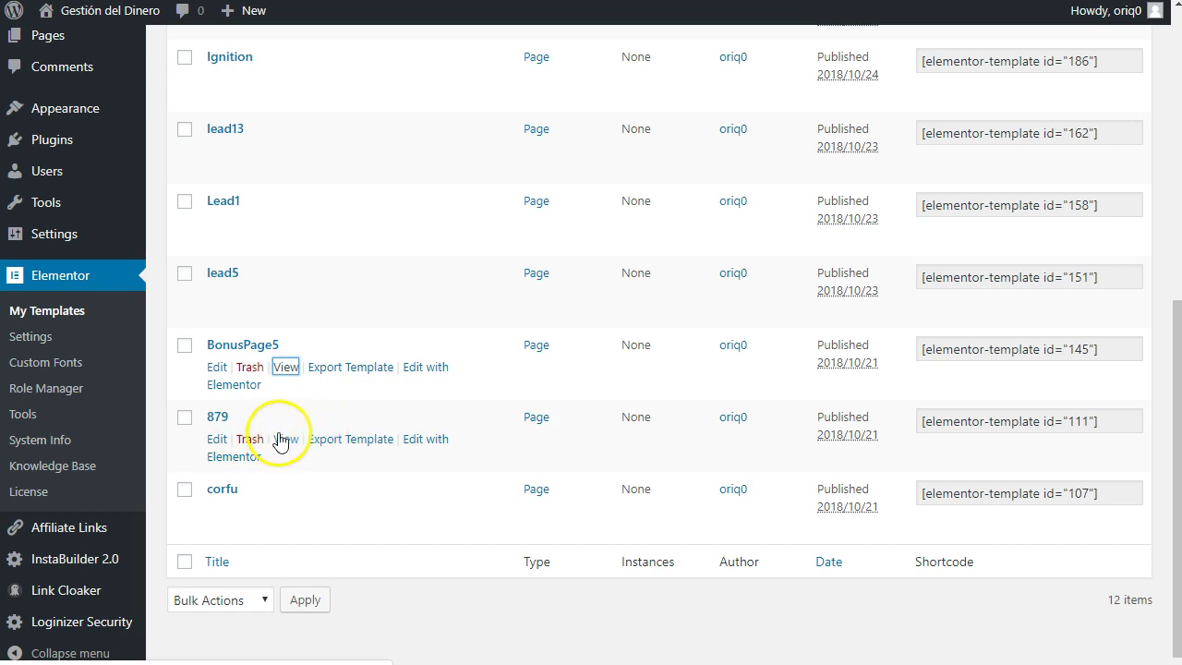
right_click(283, 441)
click(309, 451)
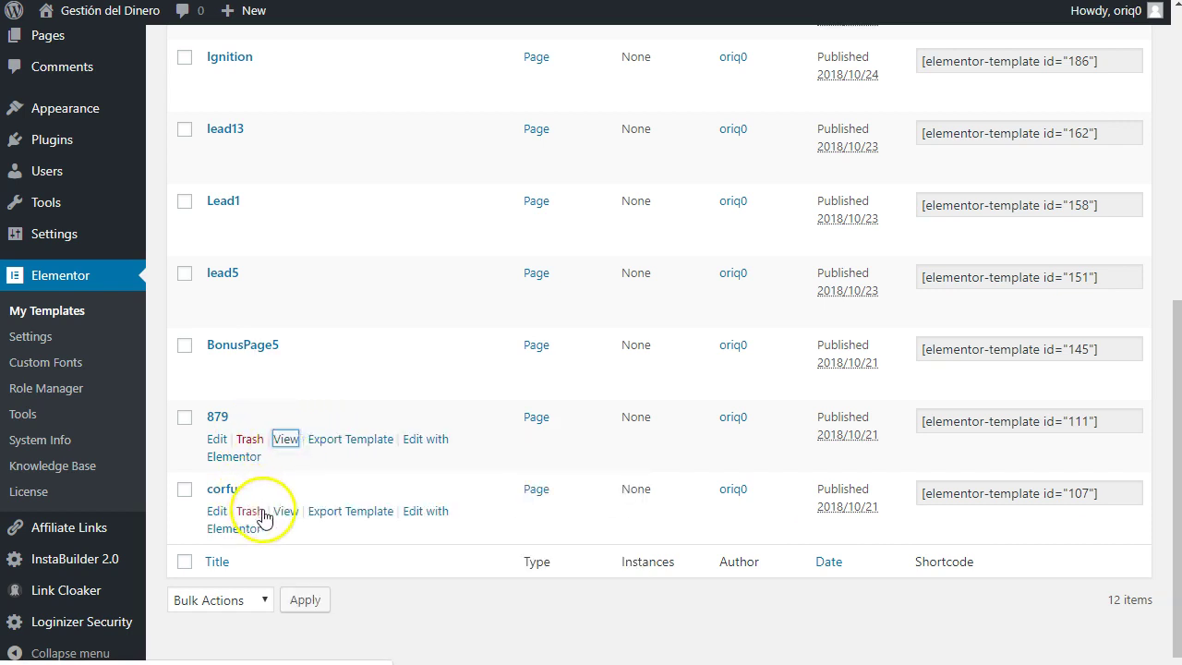
right_click(285, 513)
click(333, 529)
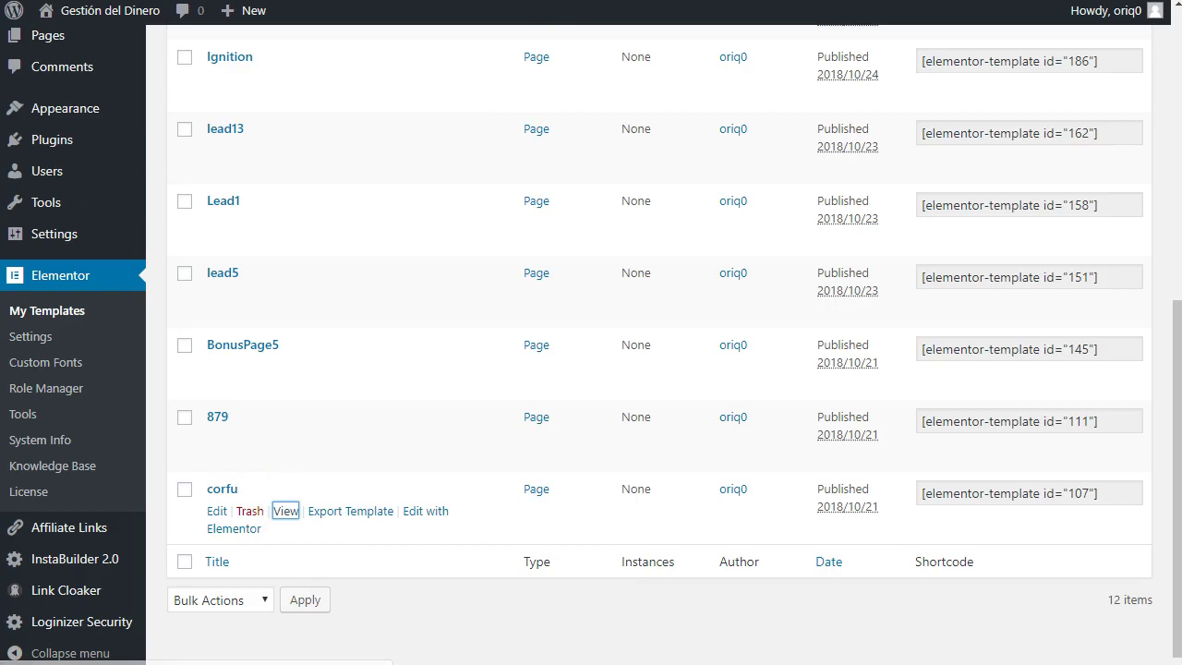
Examine the BonusPage5 template preview from its main heading through the product description and features to the product rating section.
key(ctrl+Tab)
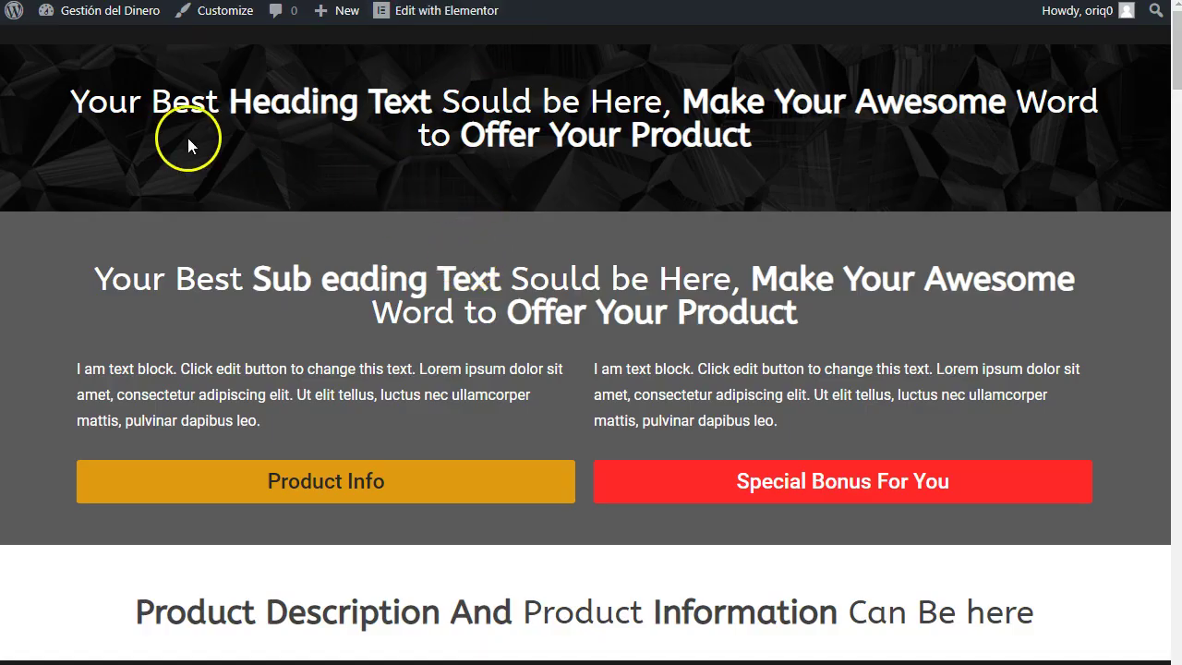
scroll(425, 345, down, 10)
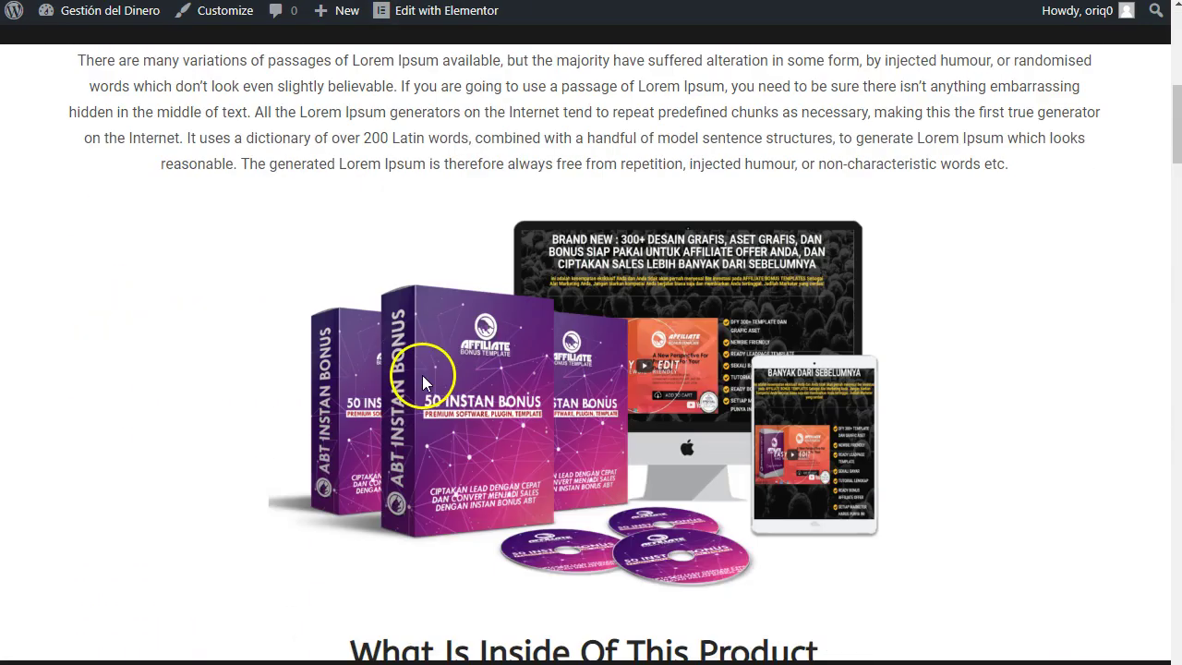
scroll(423, 375, down, 12)
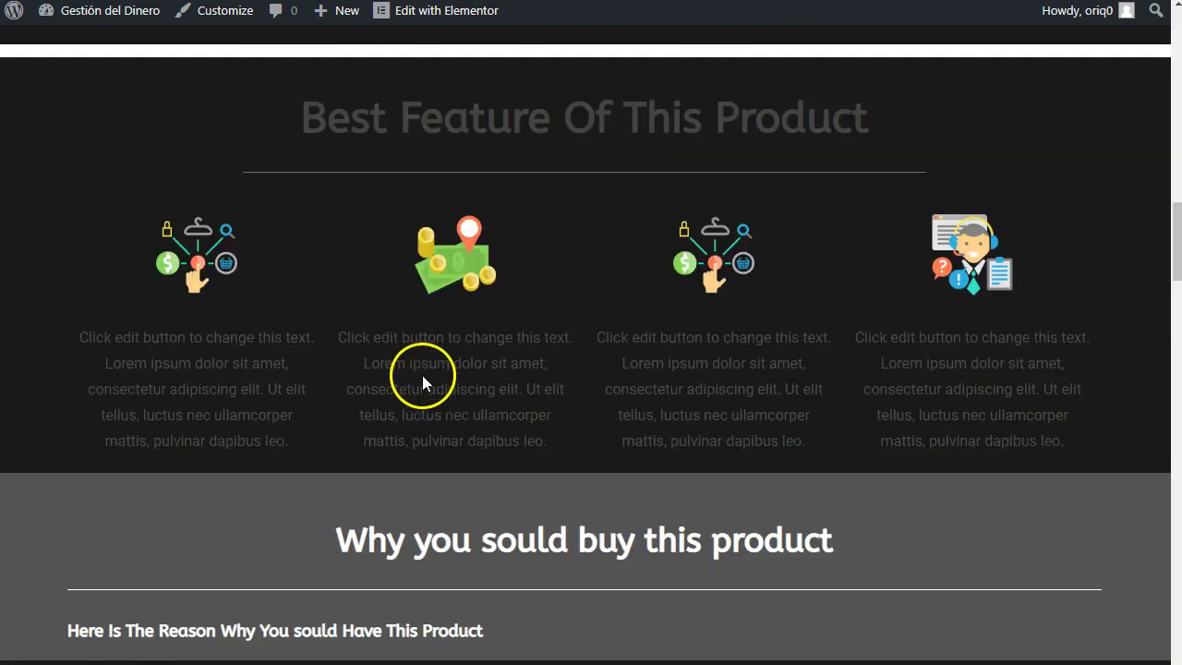
scroll(422, 375, down, 8)
scroll(771, 357, up, 3)
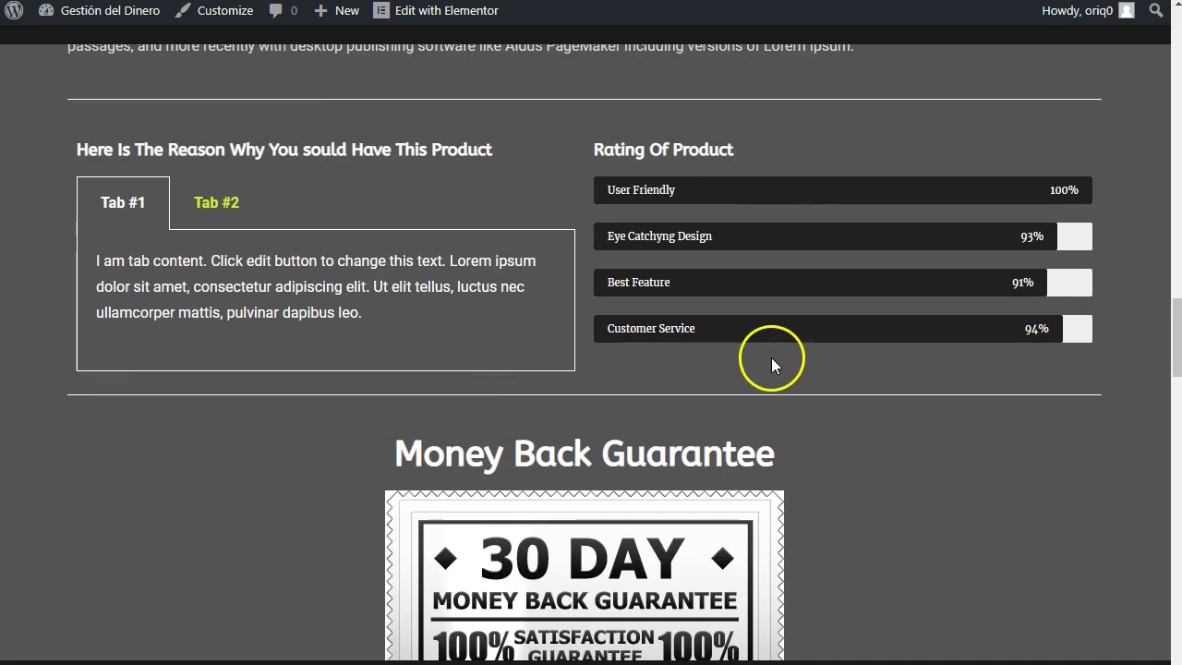
Switch between Tab #1 and Tab #2 in the reasons section beside the product ratings to view their content.
scroll(308, 424, down, 3)
scroll(317, 304, up, 4)
click(215, 298)
click(115, 303)
click(214, 295)
scroll(386, 354, down, 4)
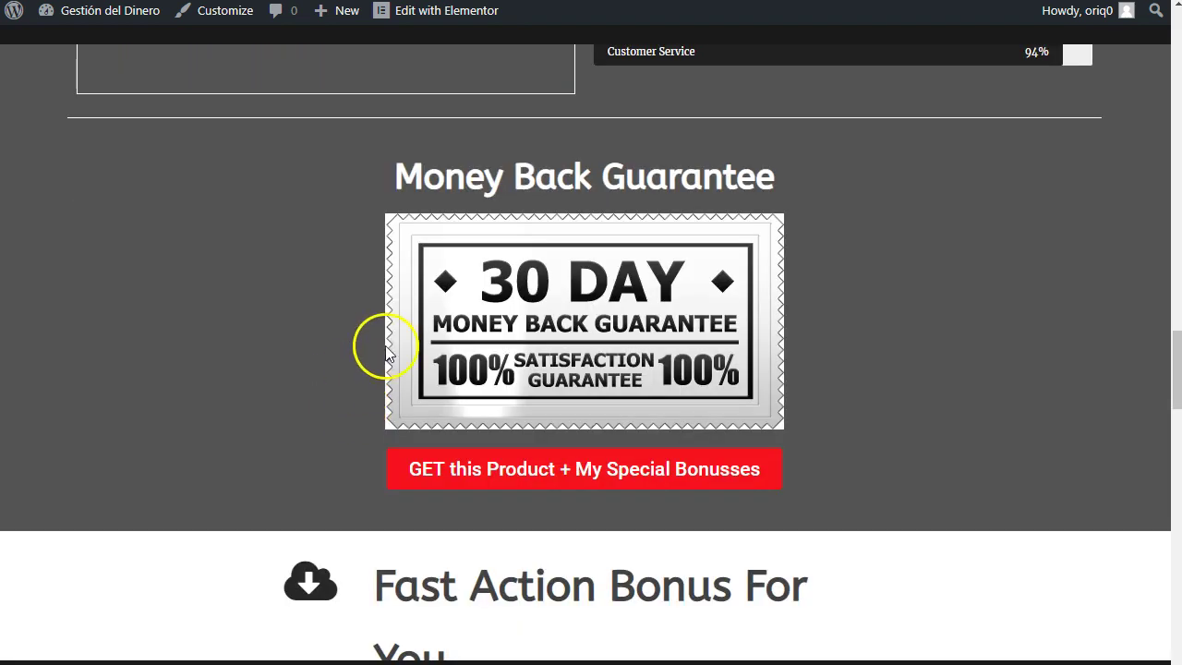
Examine the rest of the bonus page preview, from the money back guarantee through the fast action bonuses to the bonus claim section.
scroll(443, 370, down, 5)
scroll(585, 211, up, 3)
scroll(324, 382, down, 6)
scroll(479, 328, down, 13)
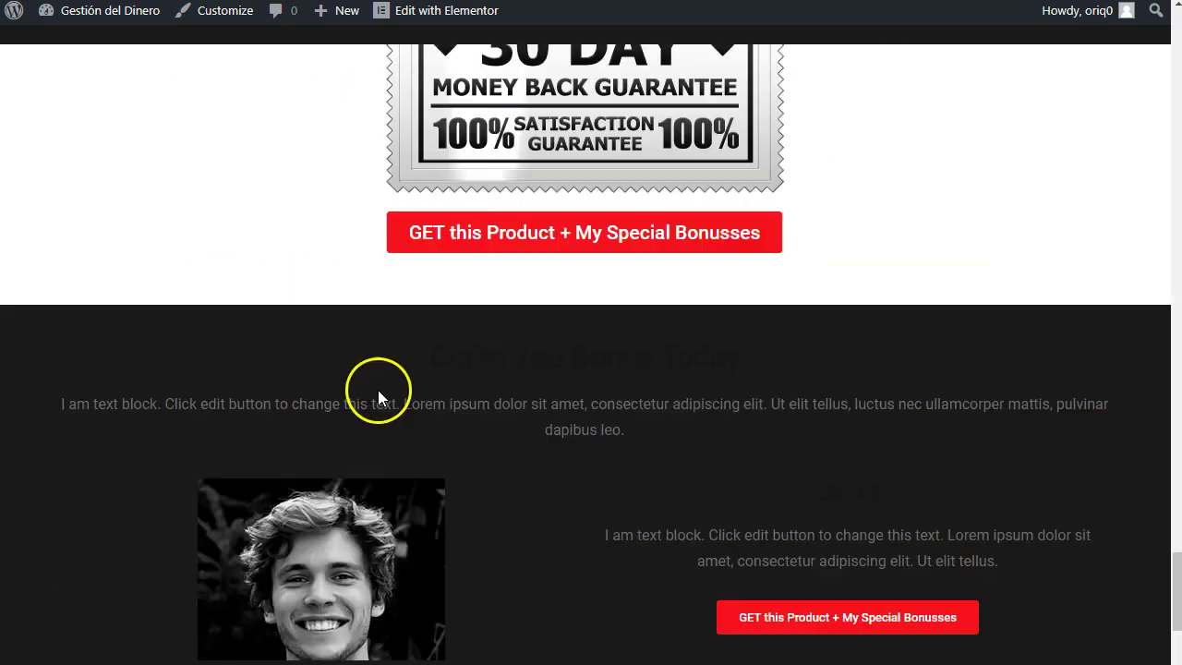
scroll(377, 390, down, 4)
scroll(378, 393, up, 16)
scroll(378, 390, up, 20)
View the 879 template preview, starting with its free consultant sign-up form, down through the page.
click(446, 37)
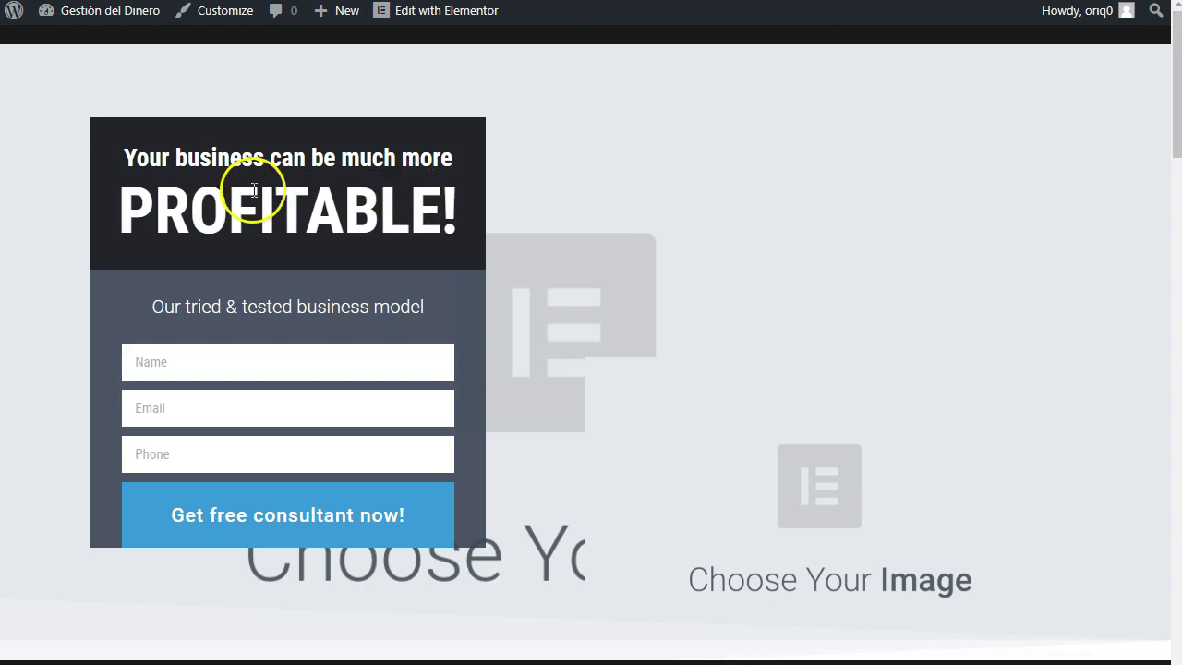
scroll(522, 305, down, 4)
scroll(414, 388, down, 20)
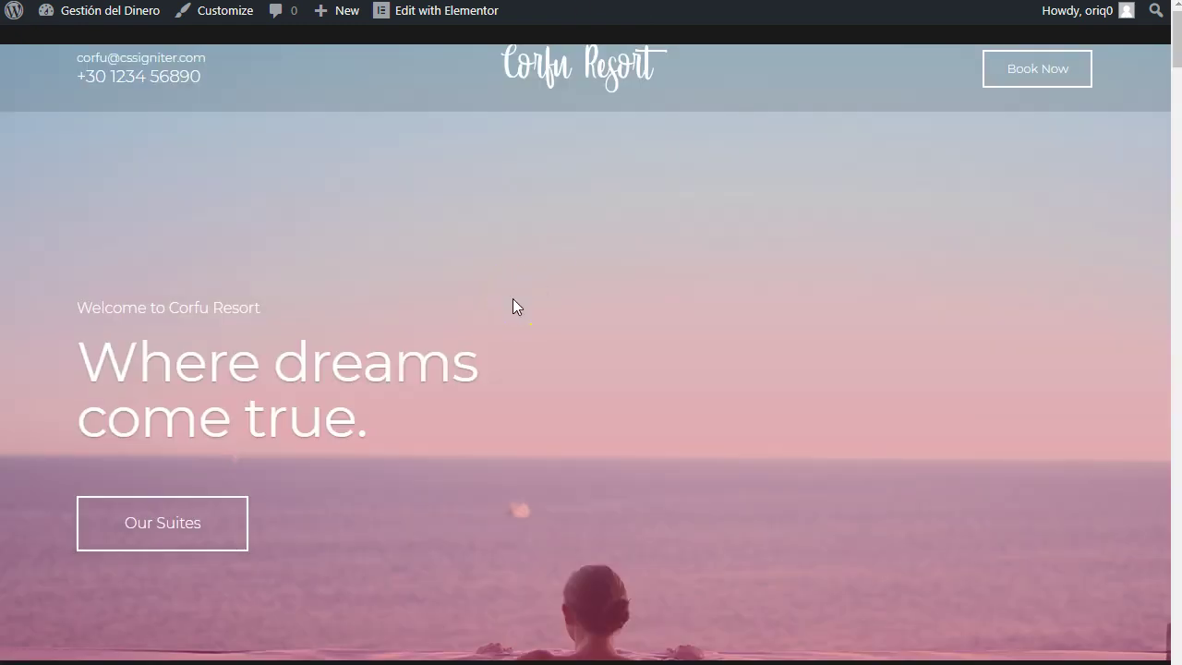
Examine the Corfu Resort template preview from the welcome banner through the rooms and facilities to the contact form.
scroll(629, 255, down, 3)
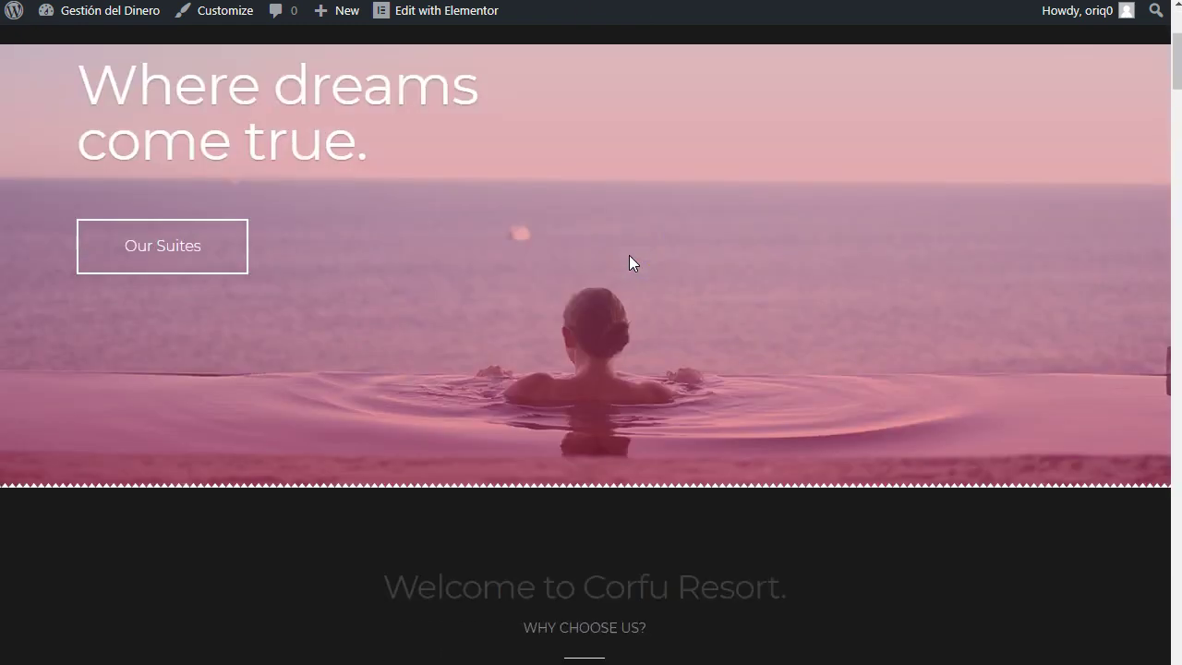
scroll(629, 255, down, 15)
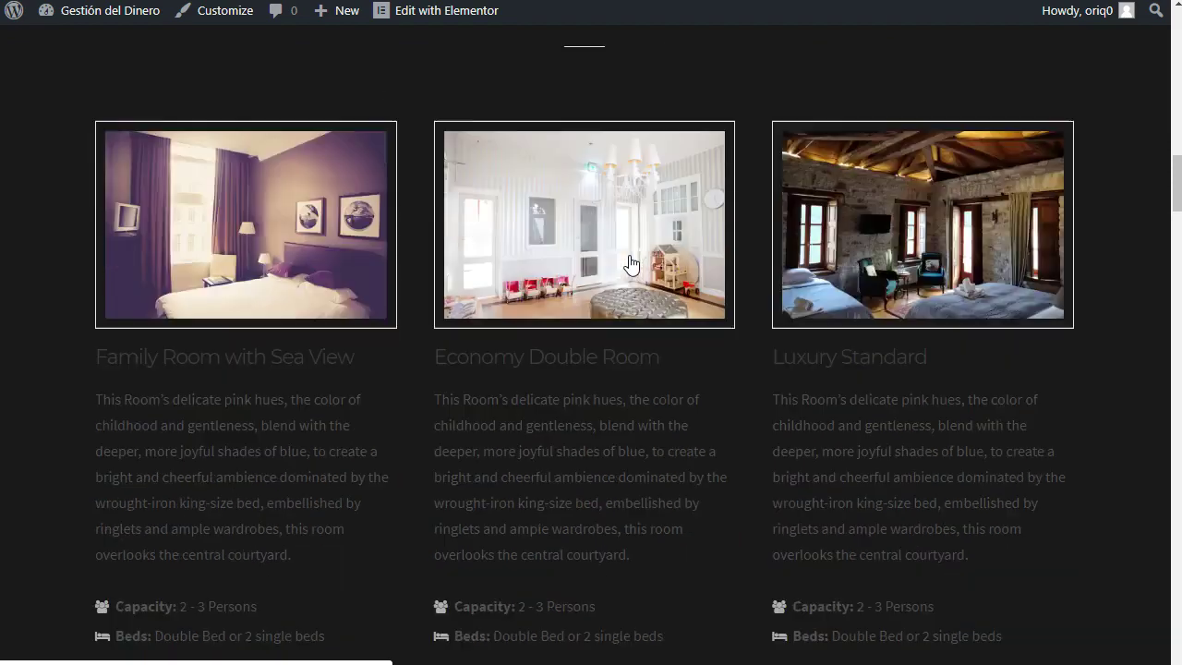
scroll(630, 265, down, 10)
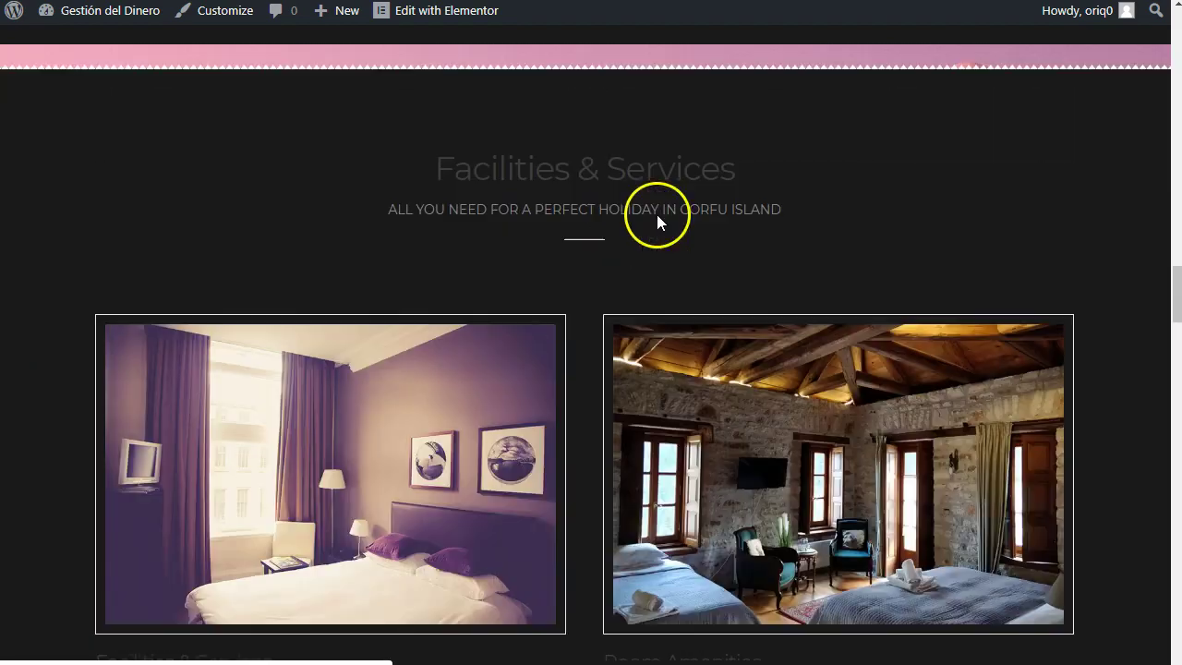
scroll(878, 191, up, 1)
scroll(657, 225, down, 8)
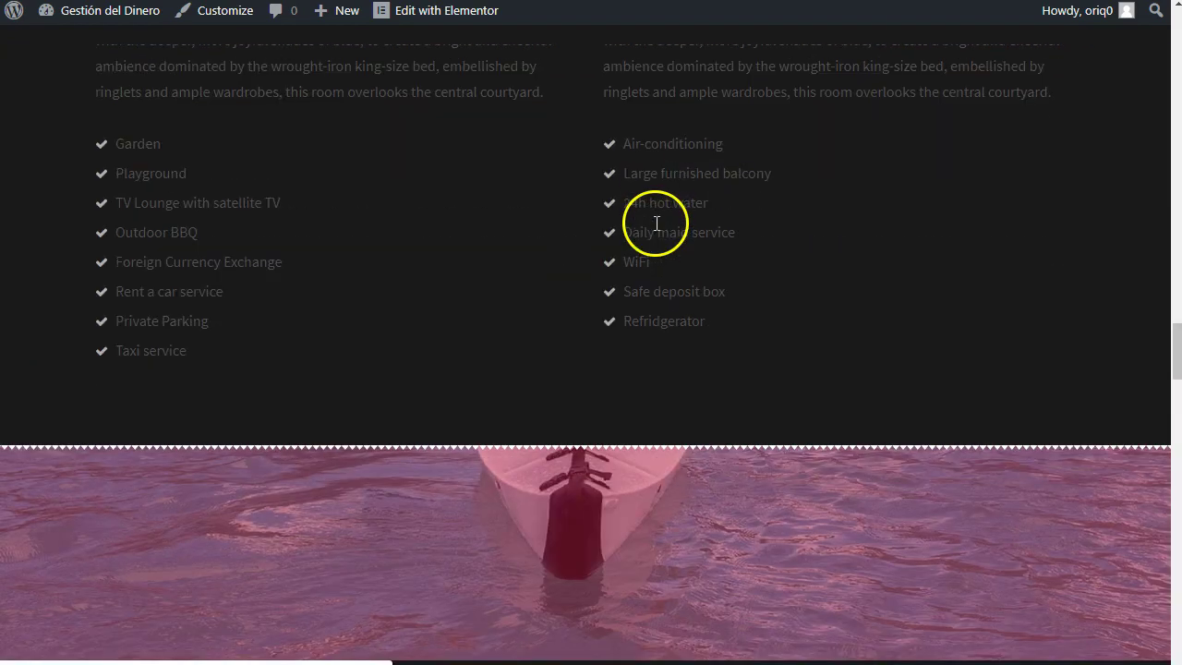
scroll(657, 225, down, 6)
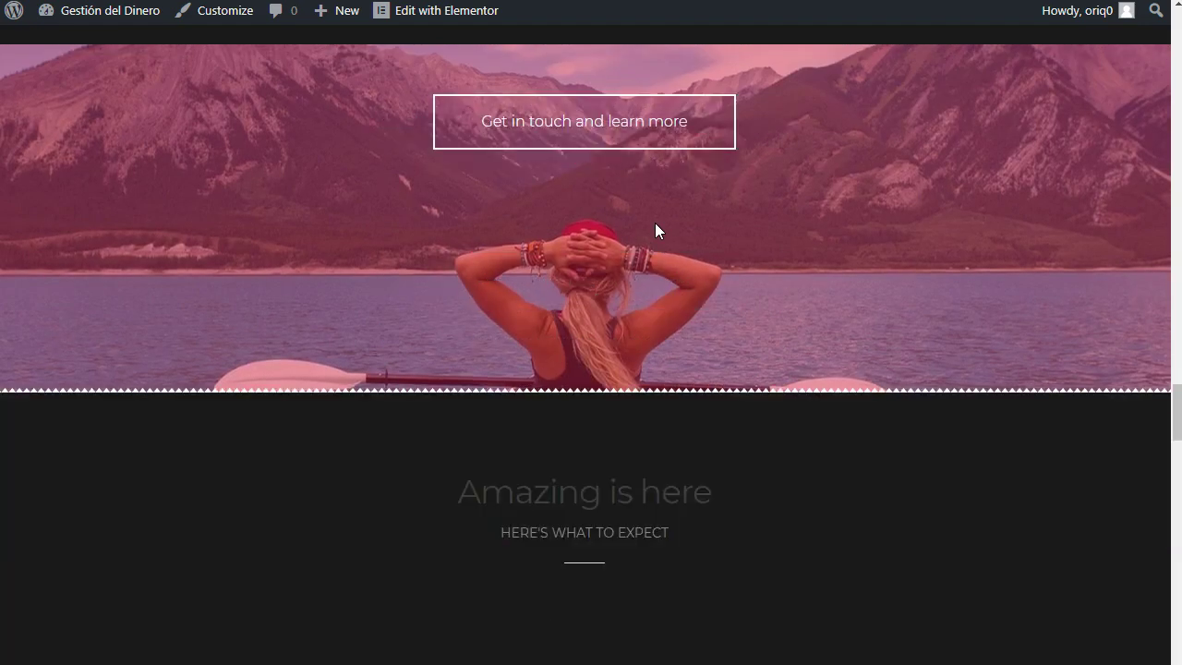
scroll(657, 229, down, 12)
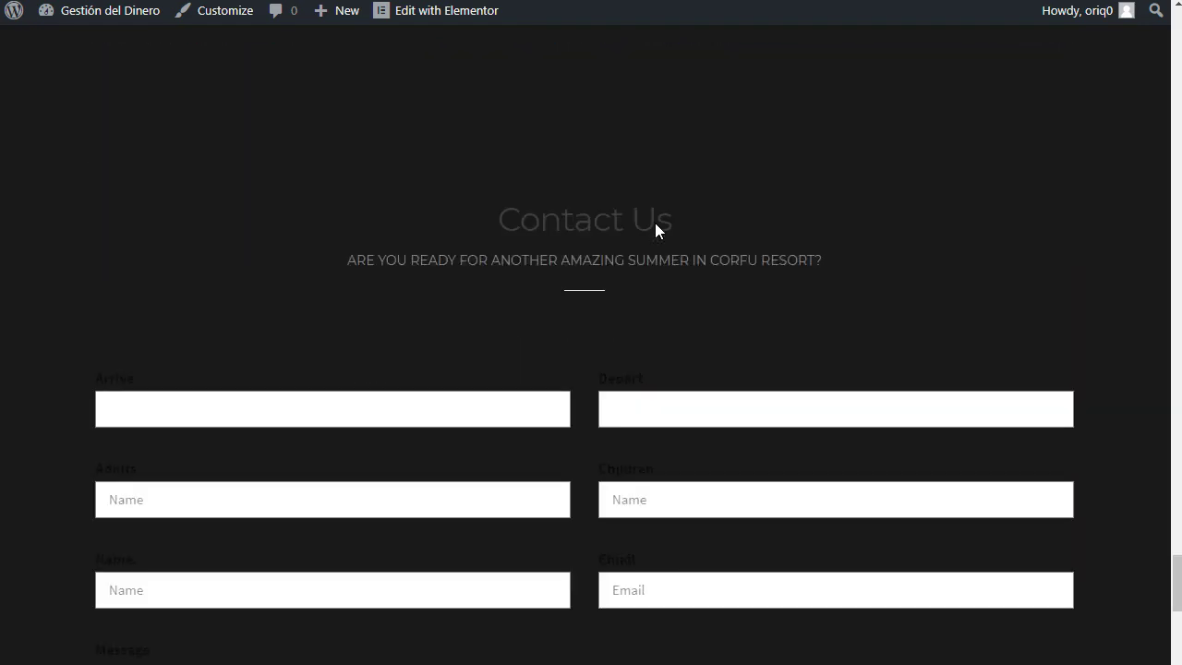
scroll(656, 224, down, 6)
Return to the My Templates list and look over the saved Elementor templates.
click(744, 396)
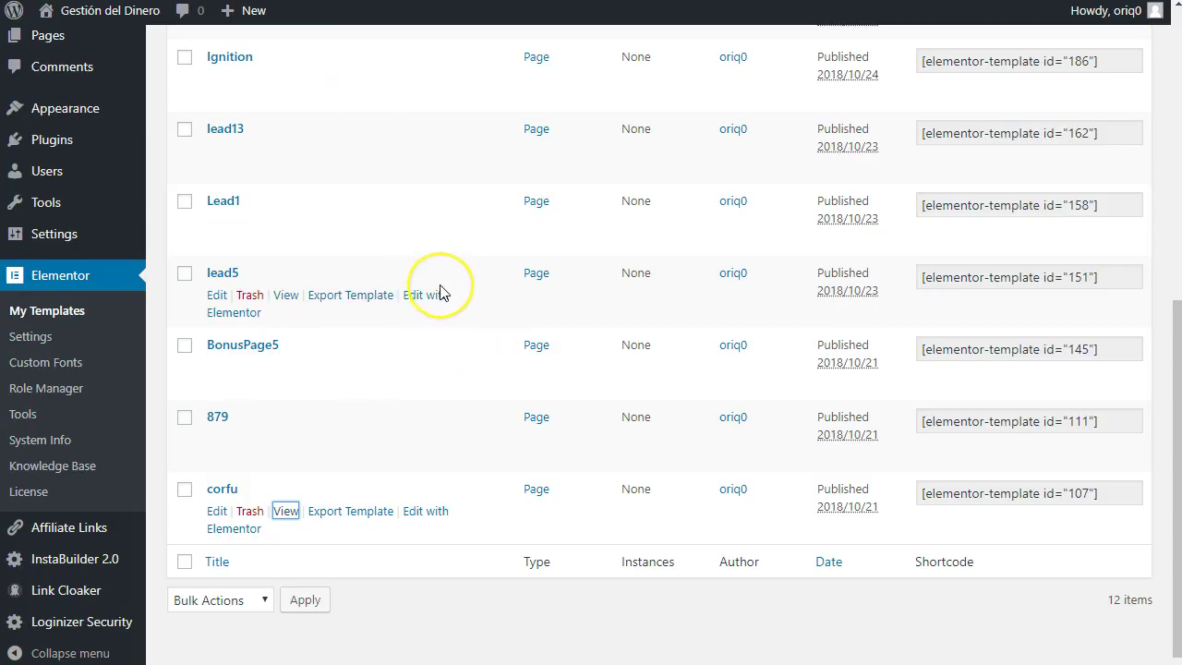
scroll(440, 292, up, 3)
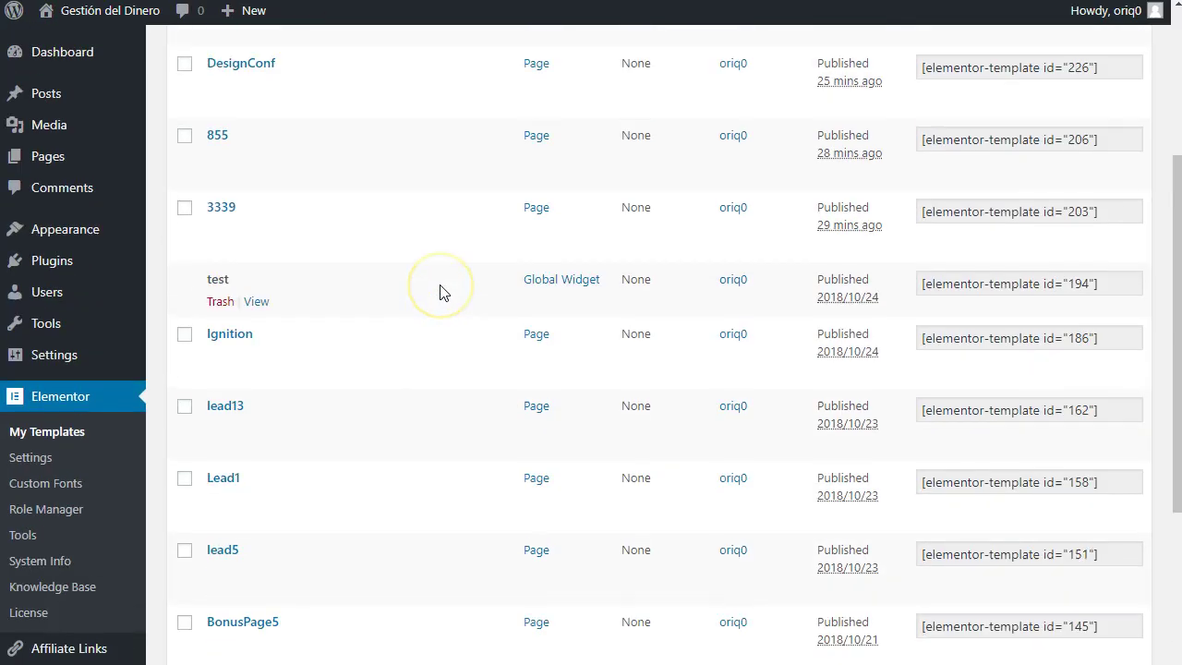
scroll(440, 292, up, 5)
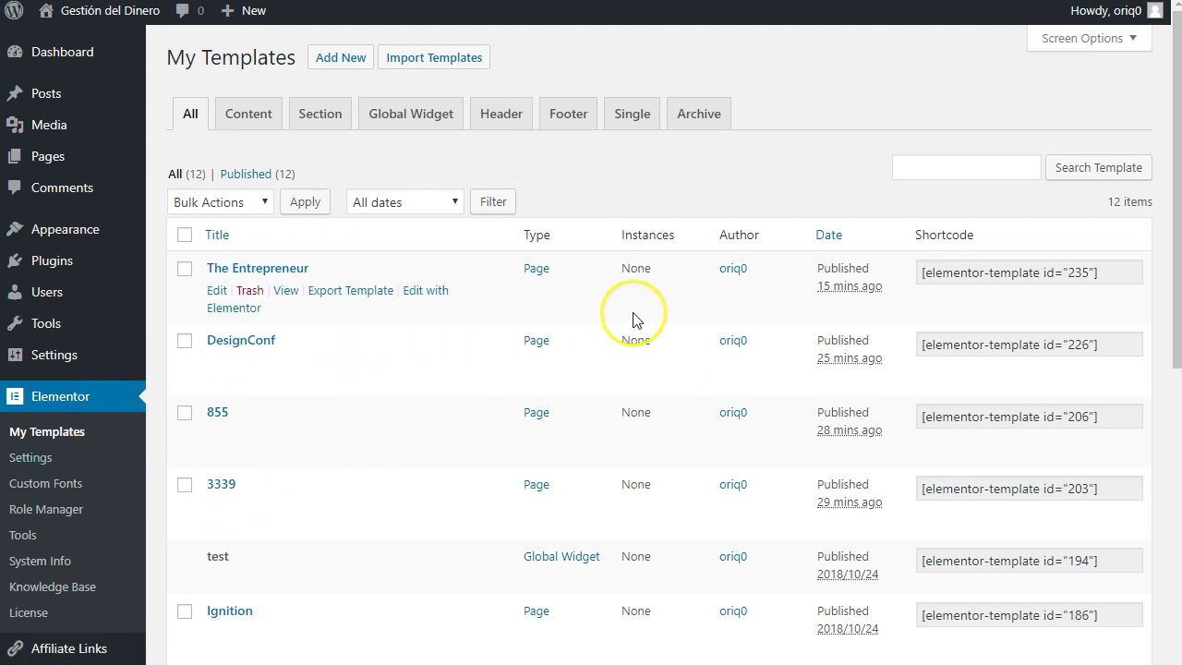
scroll(633, 321, down, 3)
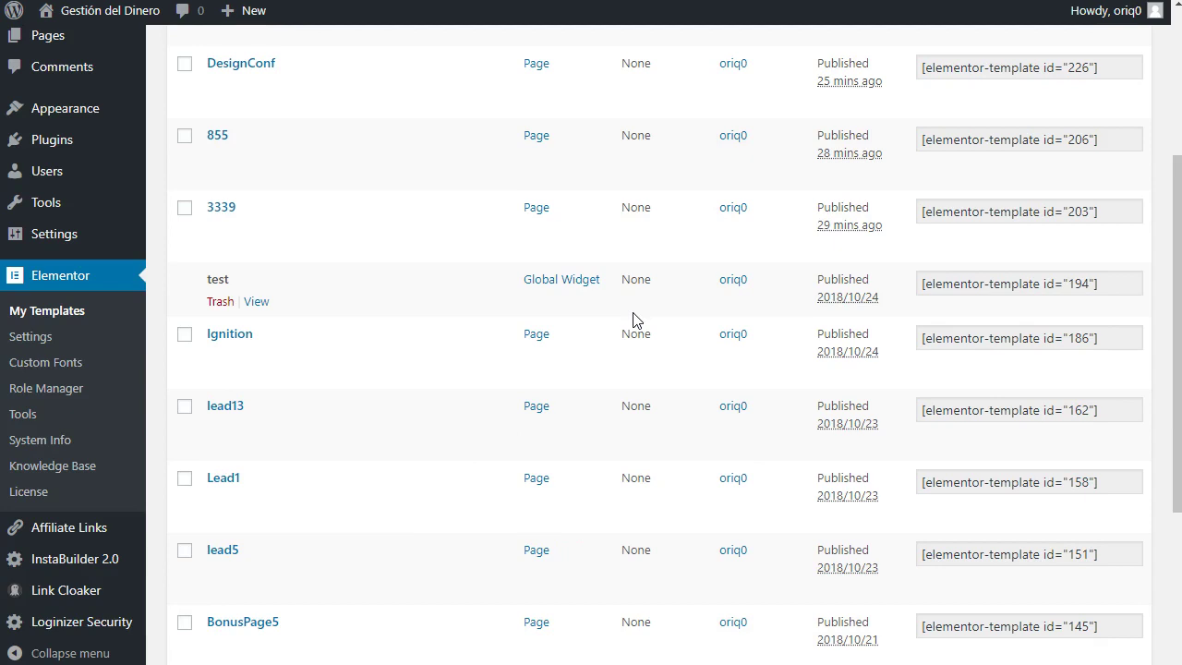
scroll(633, 321, up, 3)
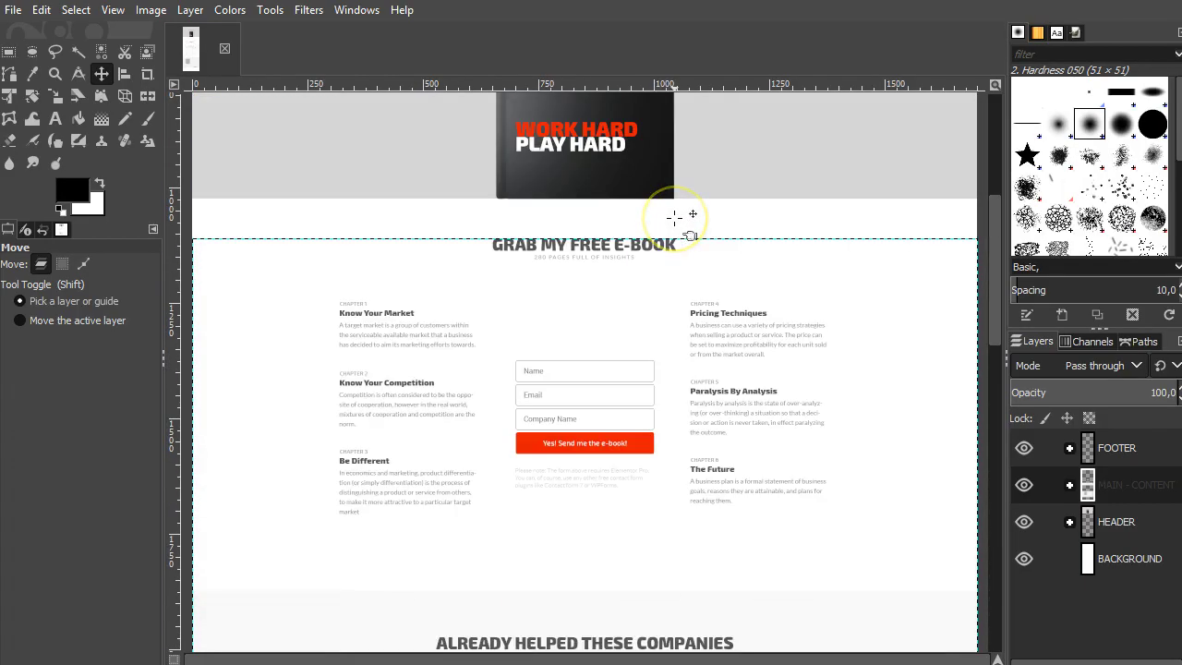
Switch to GIMP and review the e-book landing page mockup from its header down to the testimonials.
scroll(676, 216, up, 5)
scroll(586, 290, down, 10)
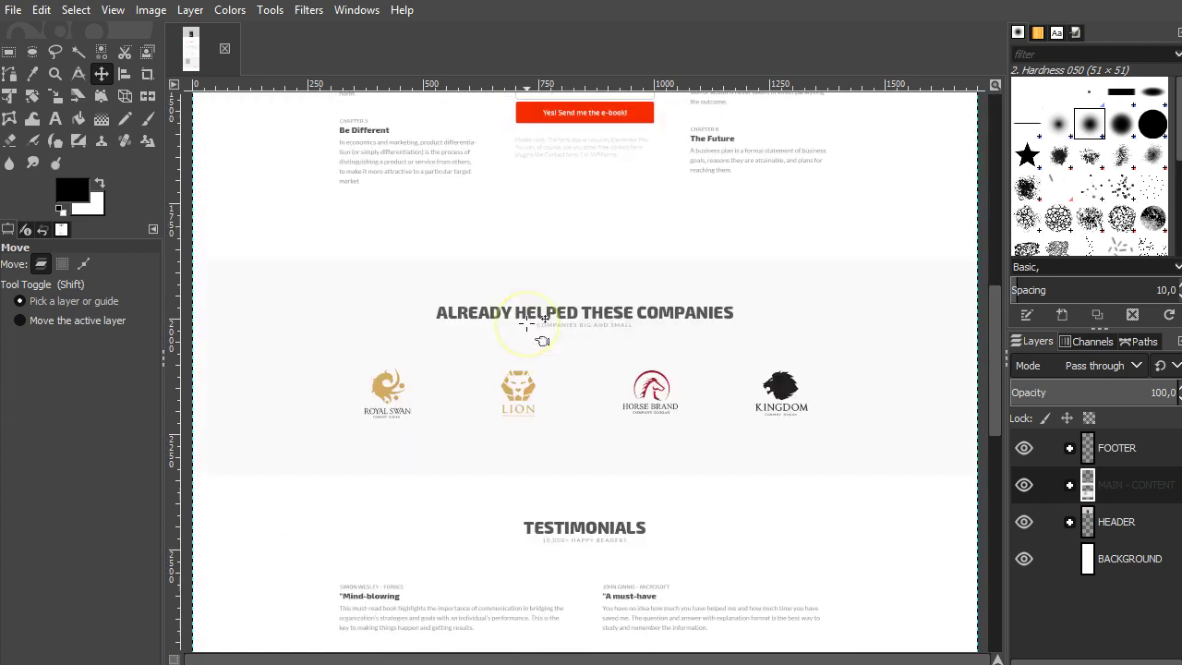
scroll(527, 322, down, 10)
scroll(526, 321, up, 15)
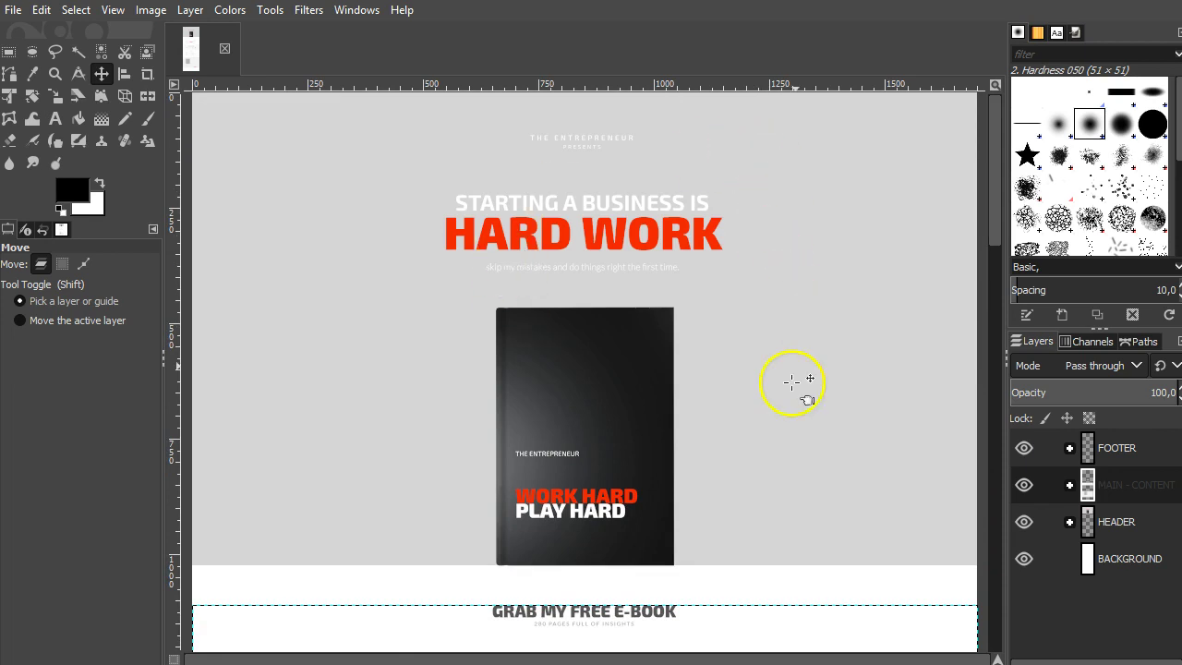
click(825, 238)
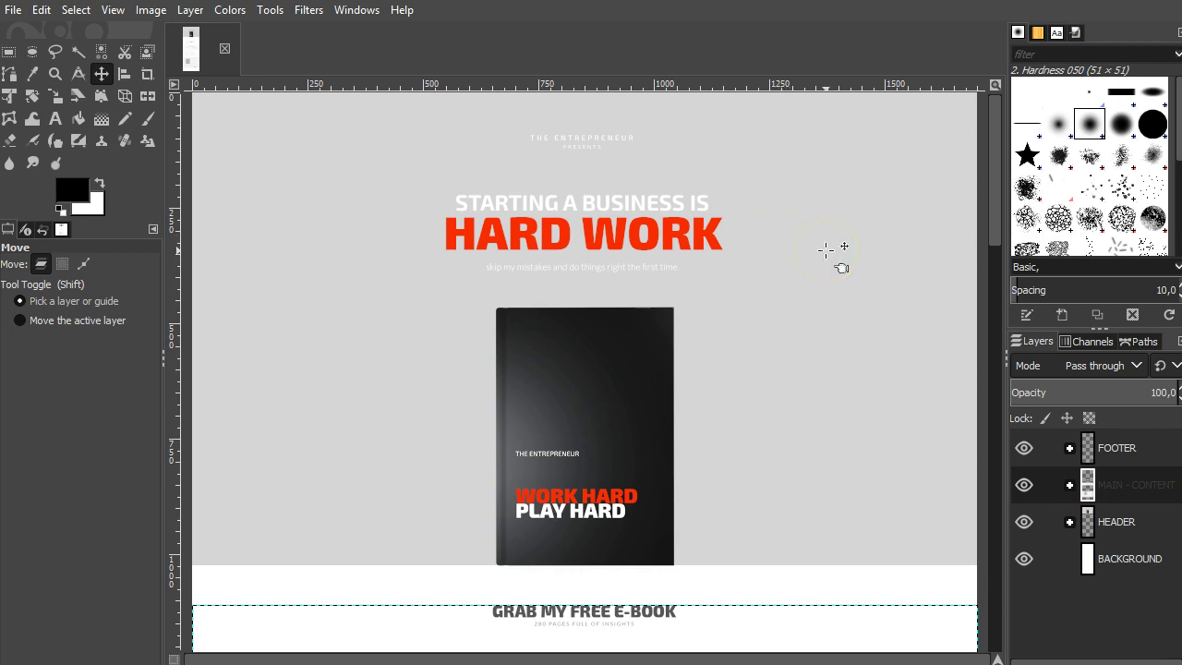